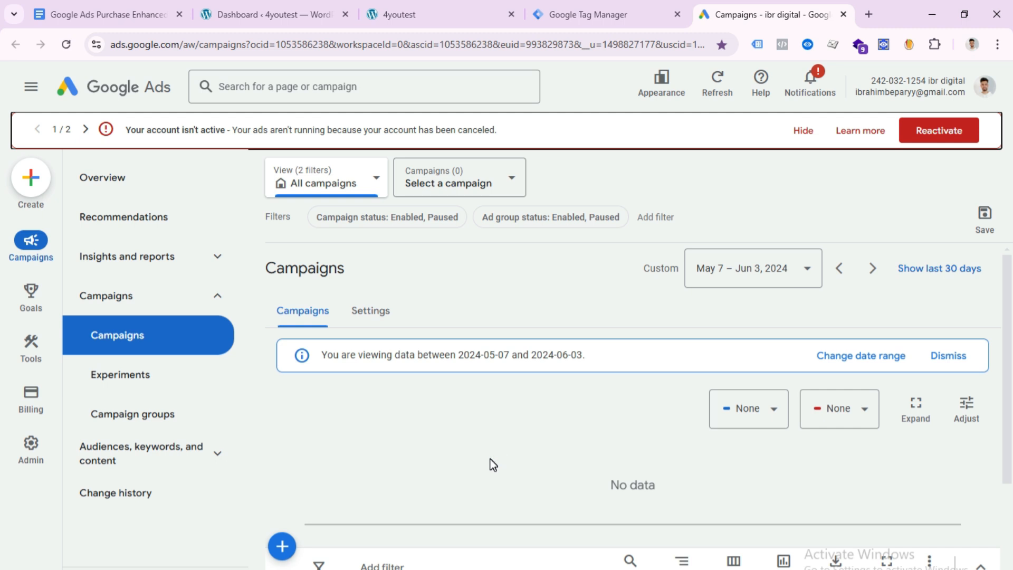
Switch to the 4youtest container in Google Tag Manager and open its installation code.
{"action": "left_click", "coordinate": [581, 8]}
{"action": "left_click", "coordinate": [456, 11]}
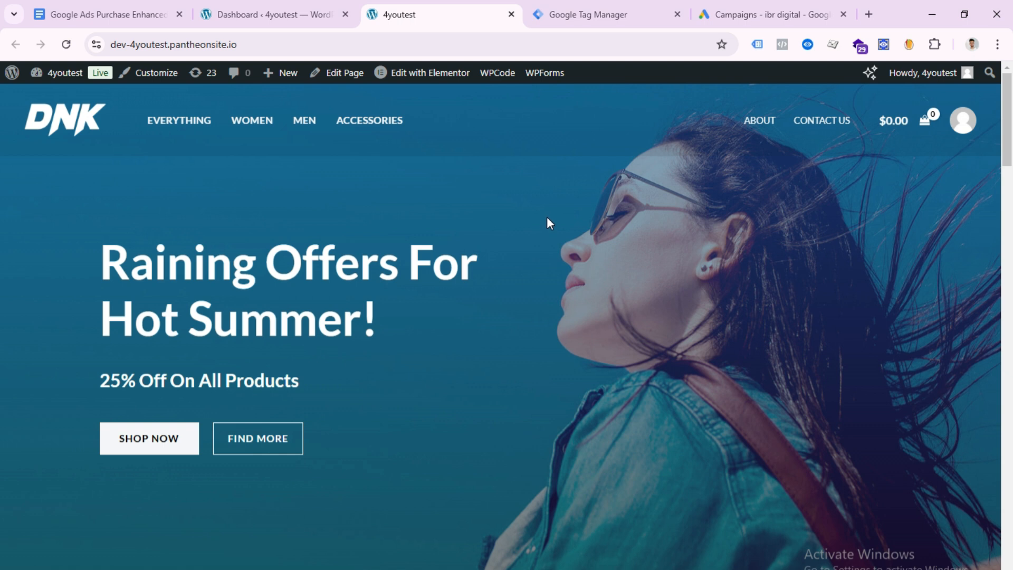
{"action": "left_click", "coordinate": [655, 8]}
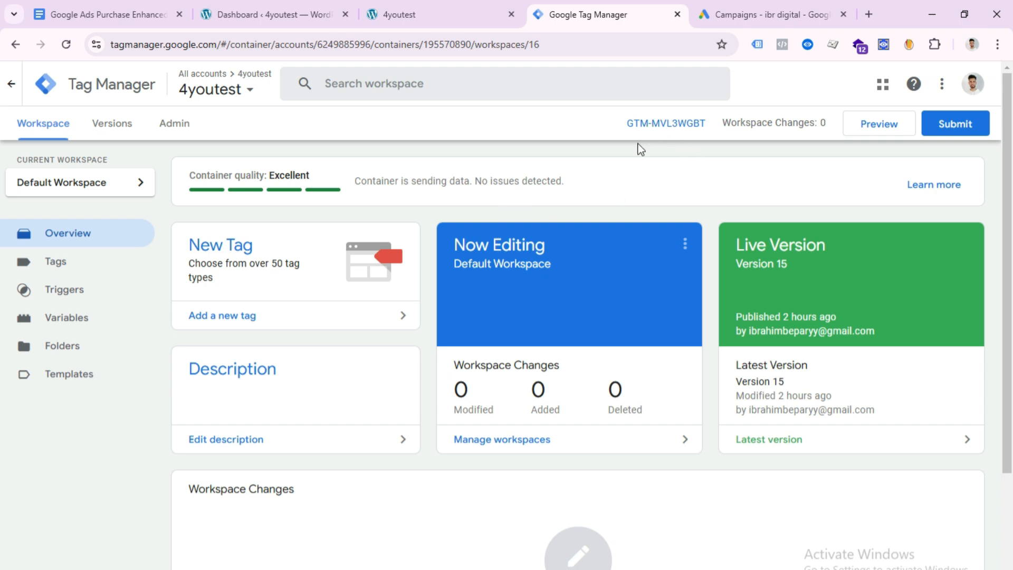
{"action": "left_click", "coordinate": [669, 124]}
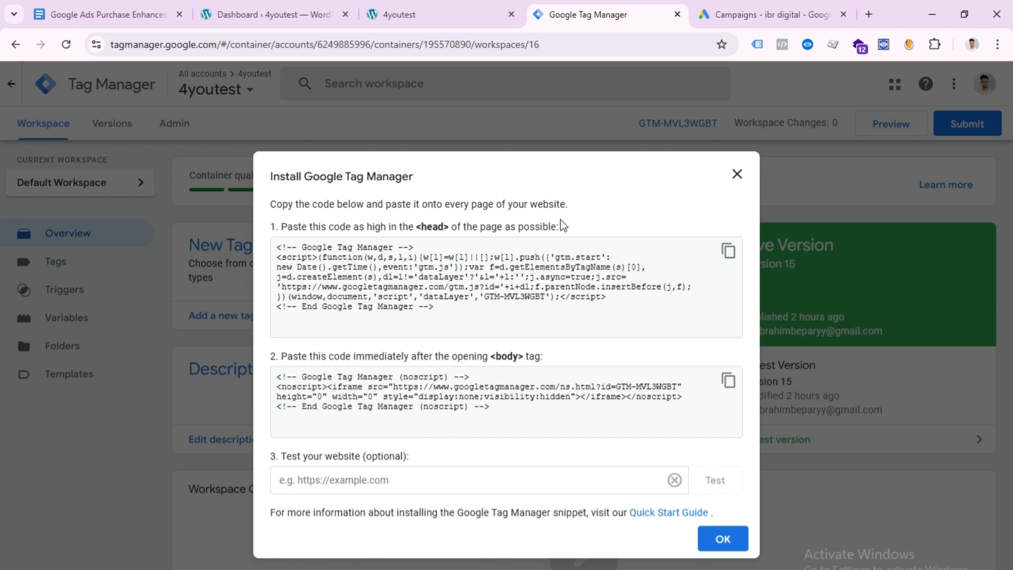
Switch to the WordPress dashboard and open the page for adding new plugins.
{"action": "left_click", "coordinate": [311, 16]}
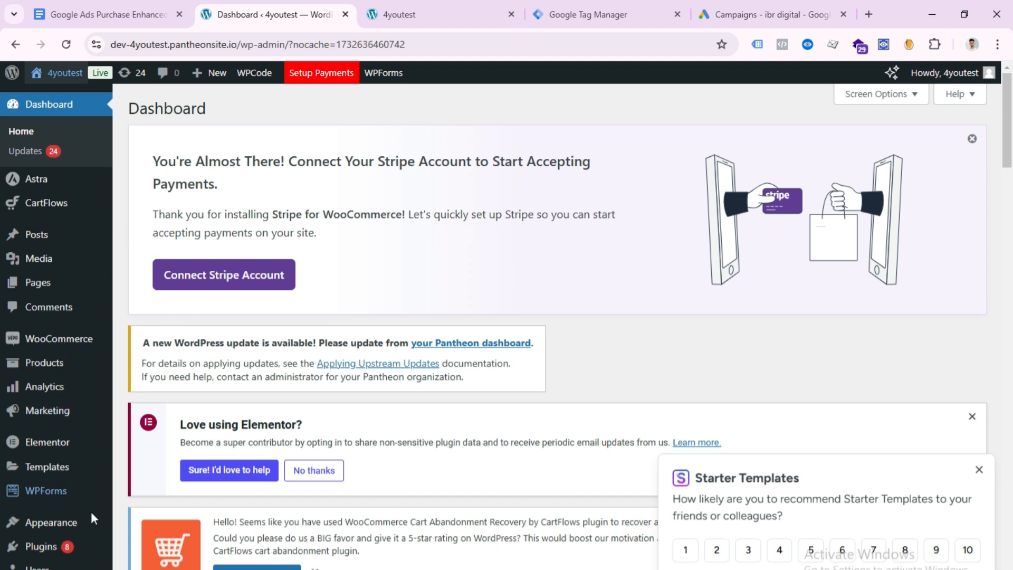
{"action": "mouse_move", "coordinate": [58, 551]}
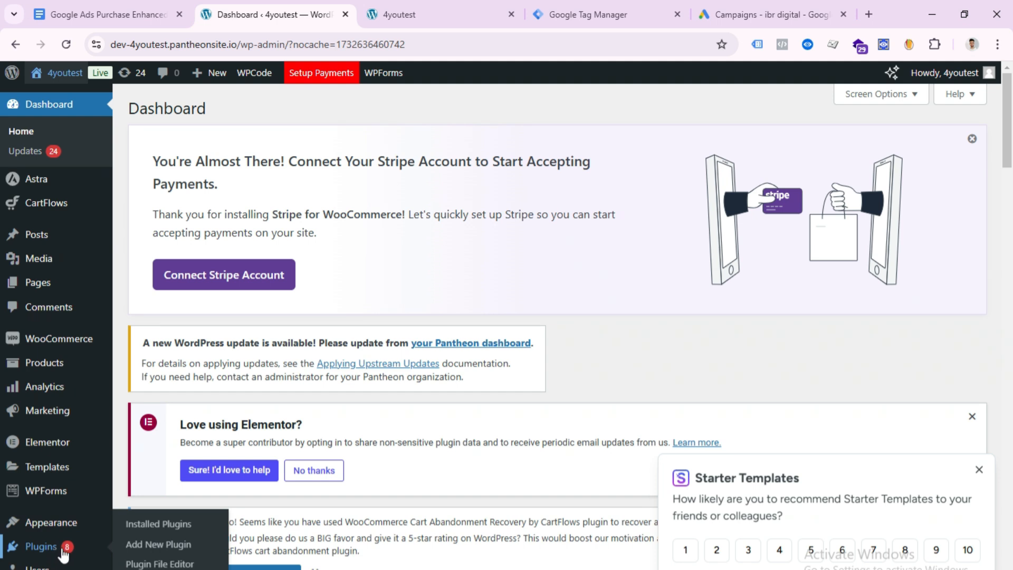
{"action": "left_click", "coordinate": [153, 549]}
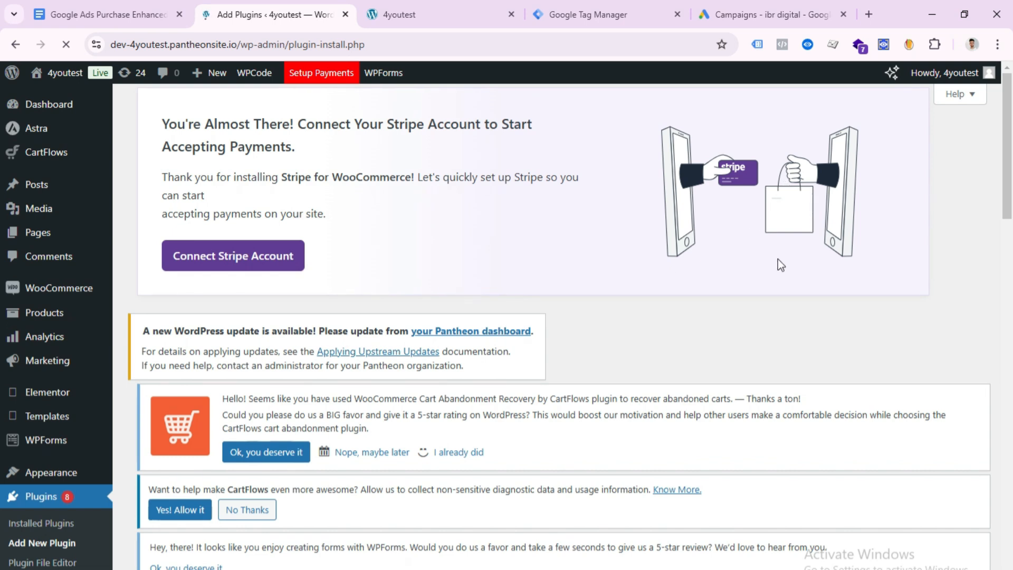
{"action": "scroll", "coordinate": [577, 332], "scroll_direction": "down", "scroll_amount": 2}
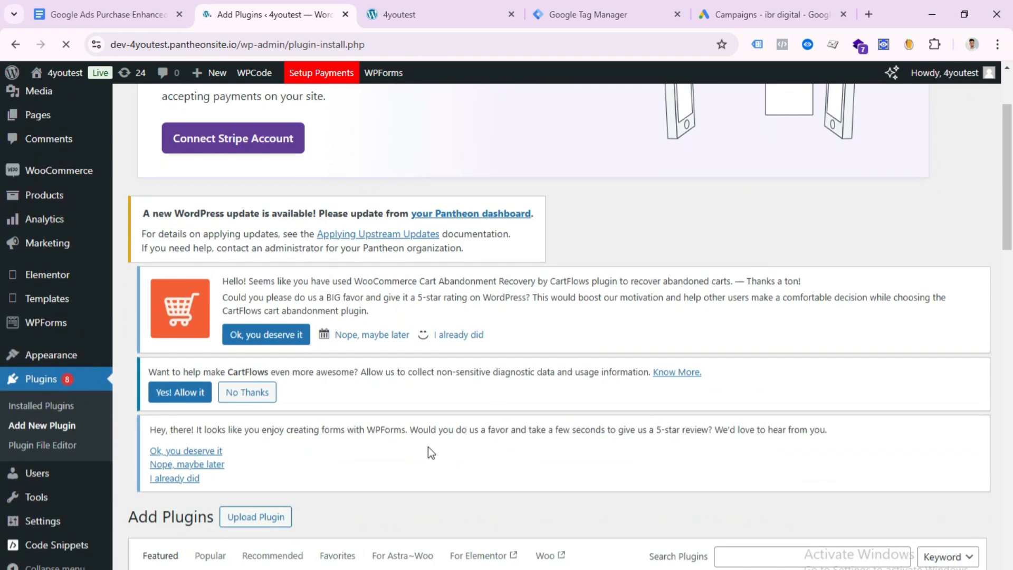
{"action": "scroll", "coordinate": [528, 457], "scroll_direction": "down", "scroll_amount": 4}
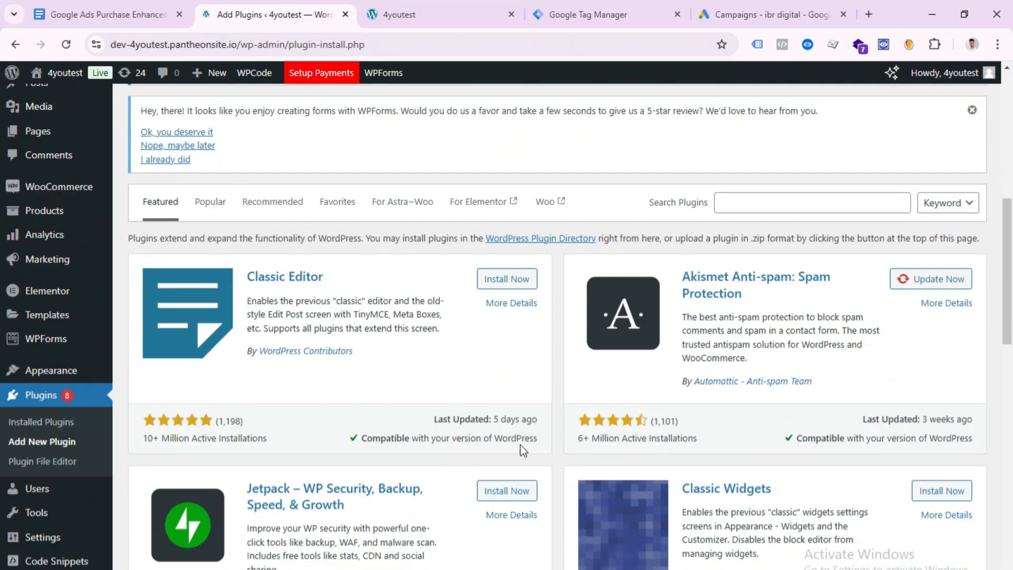
Search the plugin directory for GTM4WP and activate the GTM4WP plugin.
{"action": "left_click", "coordinate": [755, 206]}
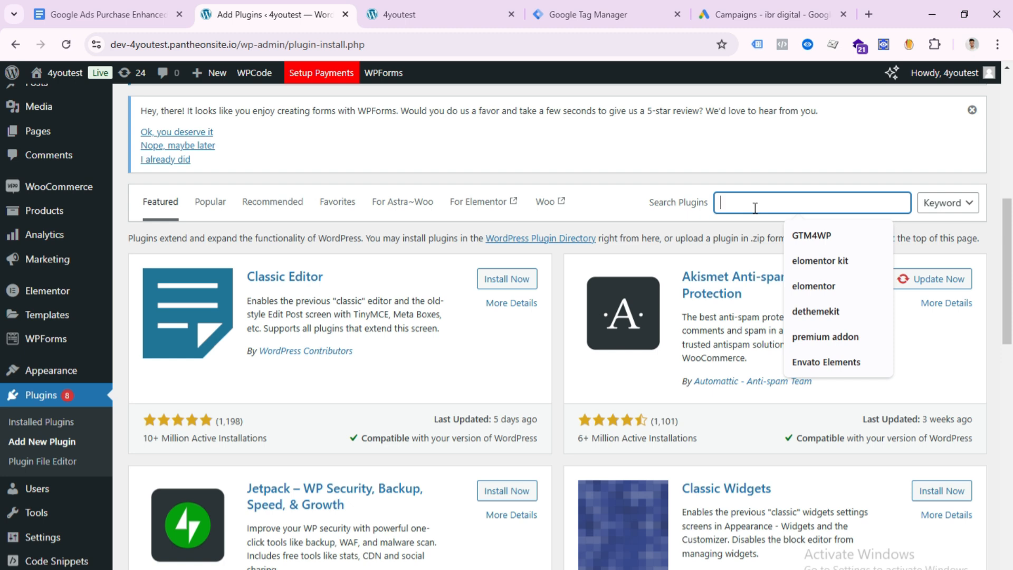
{"action": "left_click", "coordinate": [836, 236]}
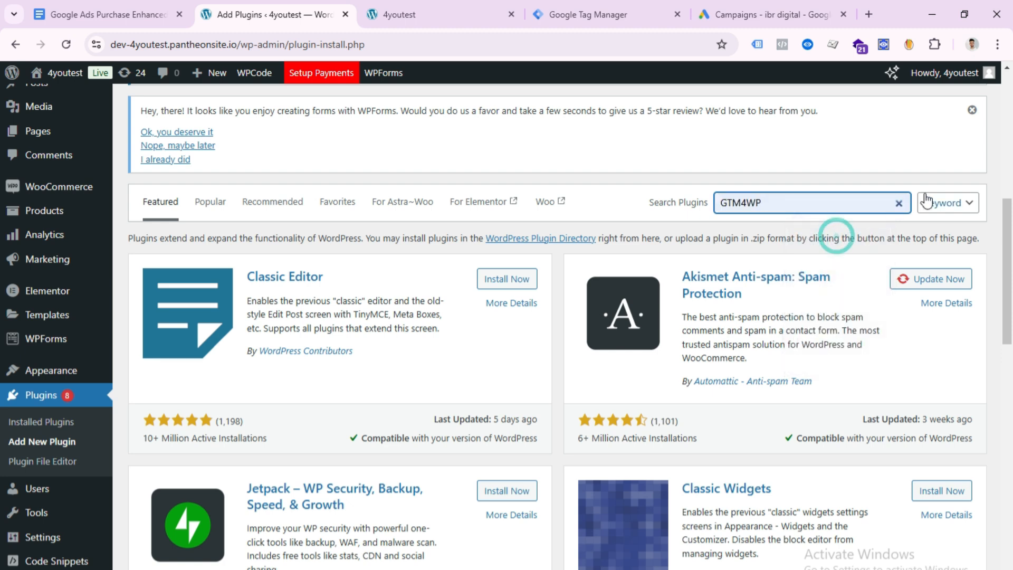
{"action": "scroll", "coordinate": [593, 169], "scroll_direction": "down", "scroll_amount": 7}
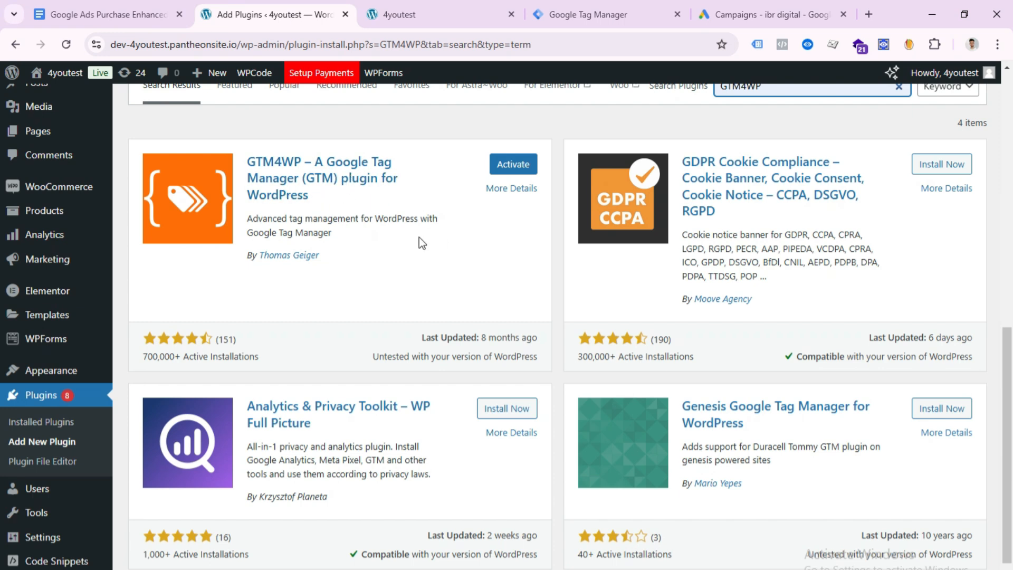
{"action": "left_click", "coordinate": [514, 165]}
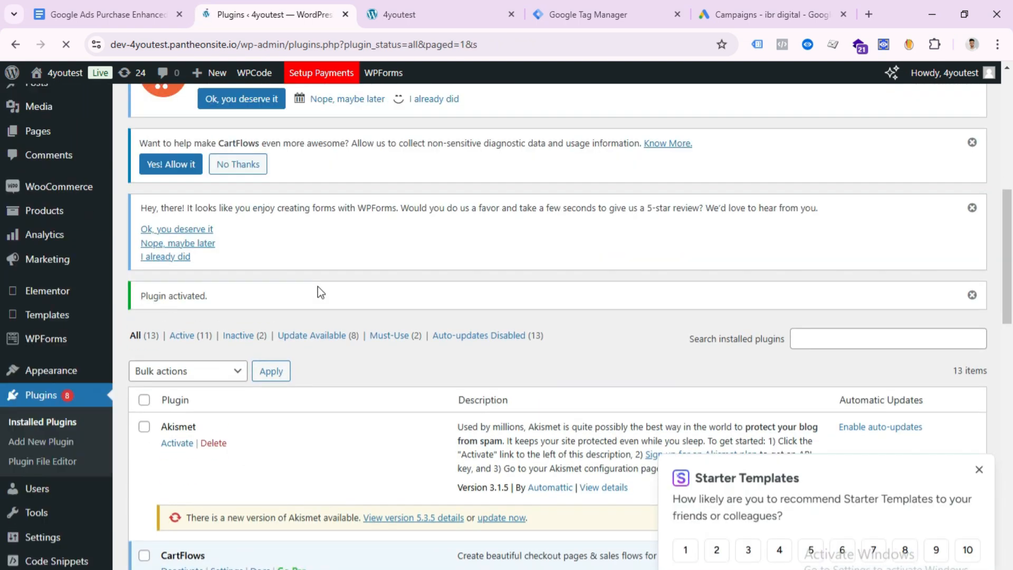
Open the Google Tag Manager for WordPress options in the site settings.
{"action": "scroll", "coordinate": [319, 290], "scroll_direction": "down", "scroll_amount": 2}
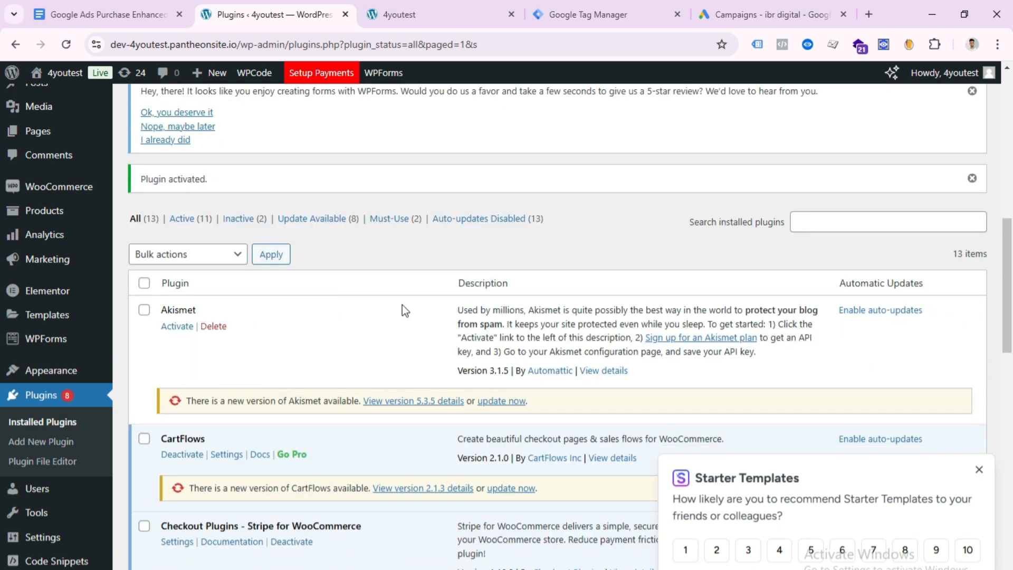
{"action": "mouse_move", "coordinate": [57, 546]}
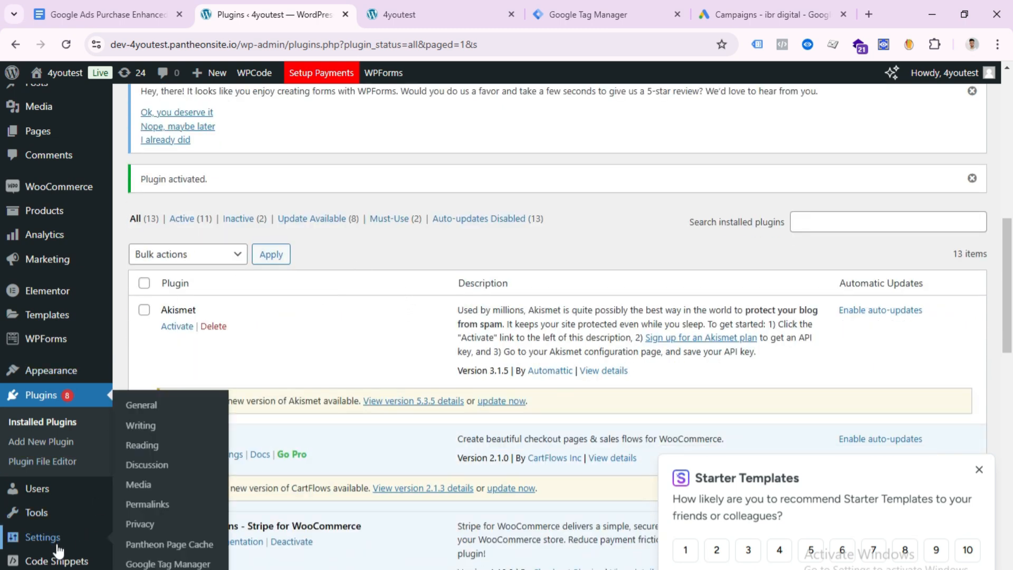
{"action": "left_click", "coordinate": [168, 563]}
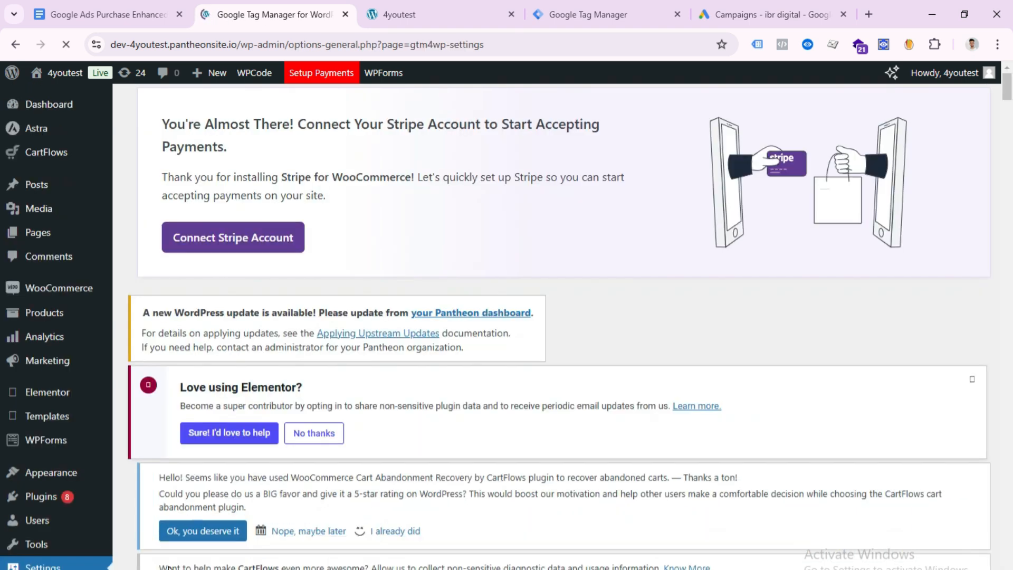
{"action": "scroll", "coordinate": [486, 226], "scroll_direction": "down", "scroll_amount": 8}
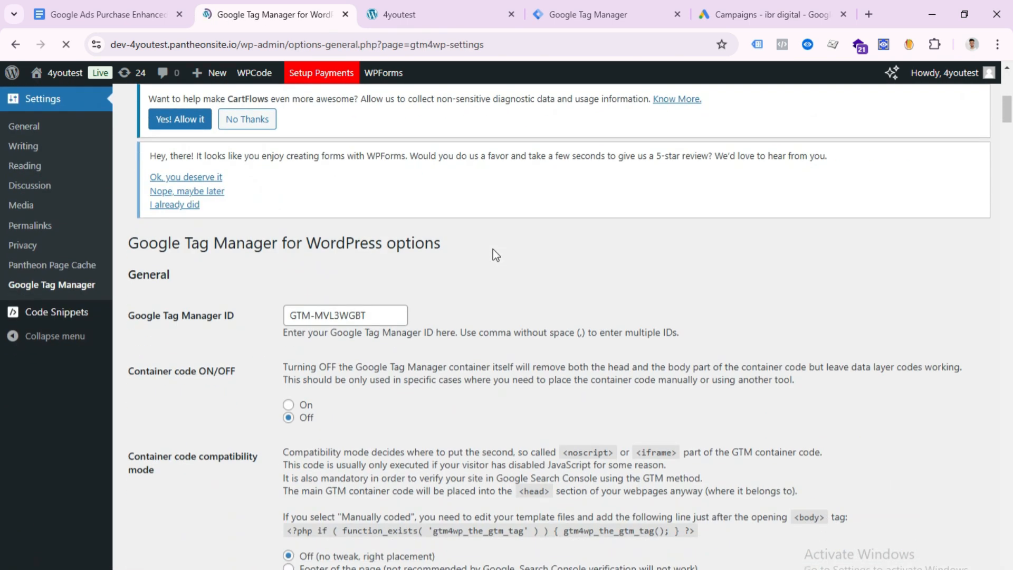
{"action": "scroll", "coordinate": [493, 249], "scroll_direction": "down", "scroll_amount": 2}
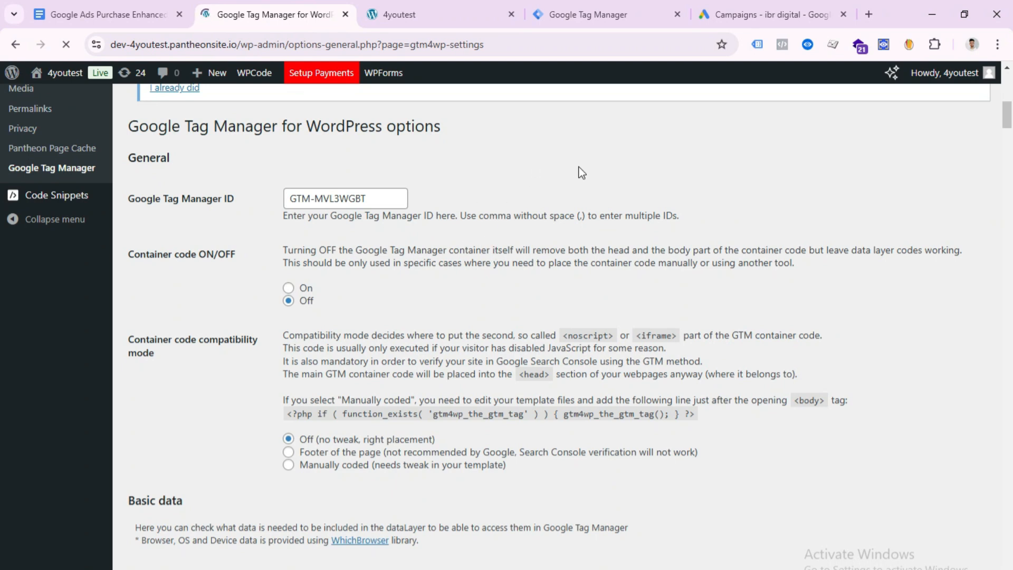
Copy the container ID GTM-MVL3WGBT from the head installation snippet in Google Tag Manager.
{"action": "left_click", "coordinate": [588, 15]}
{"action": "left_click_drag", "start_coordinate": [483, 297], "coordinate": [546, 297]}
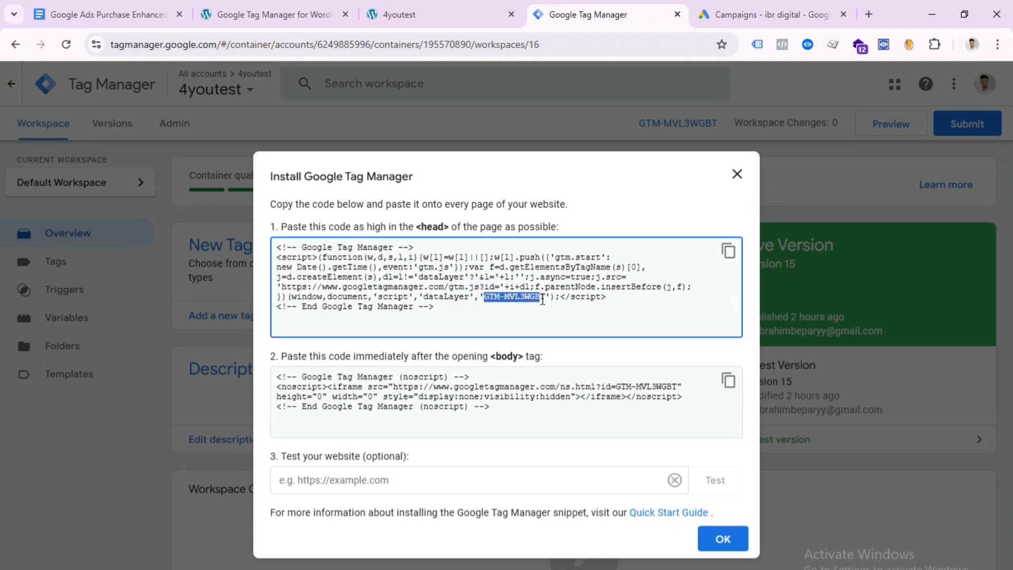
{"action": "right_click", "coordinate": [528, 301]}
{"action": "left_click", "coordinate": [557, 318]}
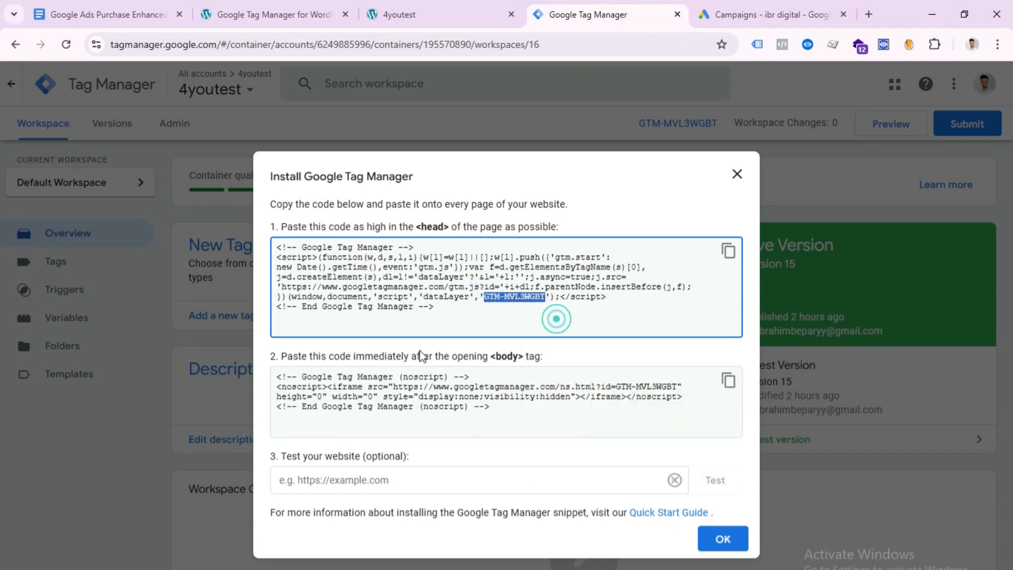
In the WordPress plugin options, set the Google Tag Manager ID to GTM-MVL3WGBT, turn the container code on, and save.
{"action": "left_click", "coordinate": [306, 5]}
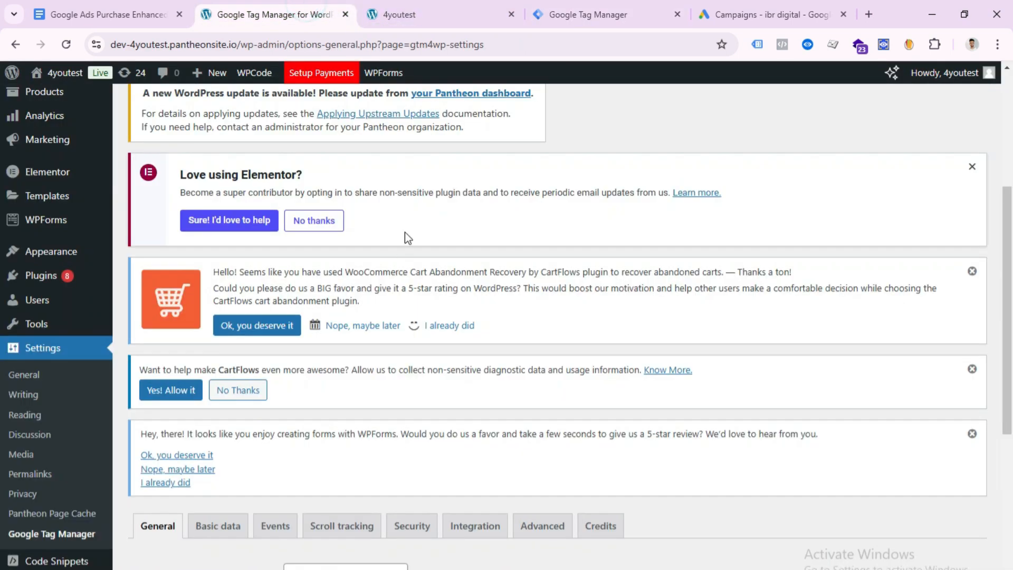
{"action": "scroll", "coordinate": [404, 232], "scroll_direction": "down", "scroll_amount": 6}
{"action": "left_click", "coordinate": [358, 224]}
{"action": "left_click_drag", "start_coordinate": [369, 224], "coordinate": [280, 222]}
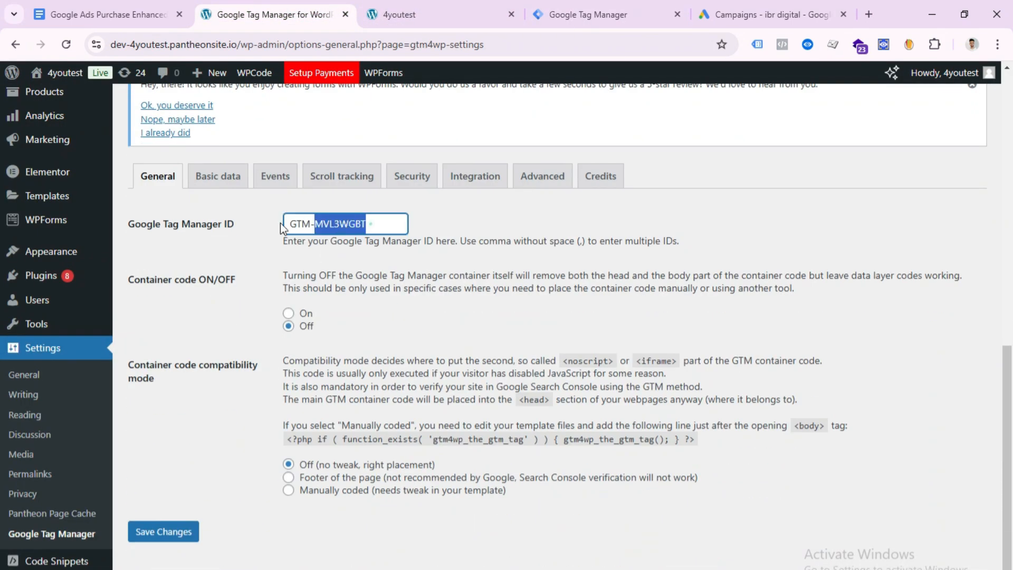
{"action": "right_click", "coordinate": [311, 225]}
{"action": "left_click", "coordinate": [341, 294]}
{"action": "left_click", "coordinate": [420, 220]}
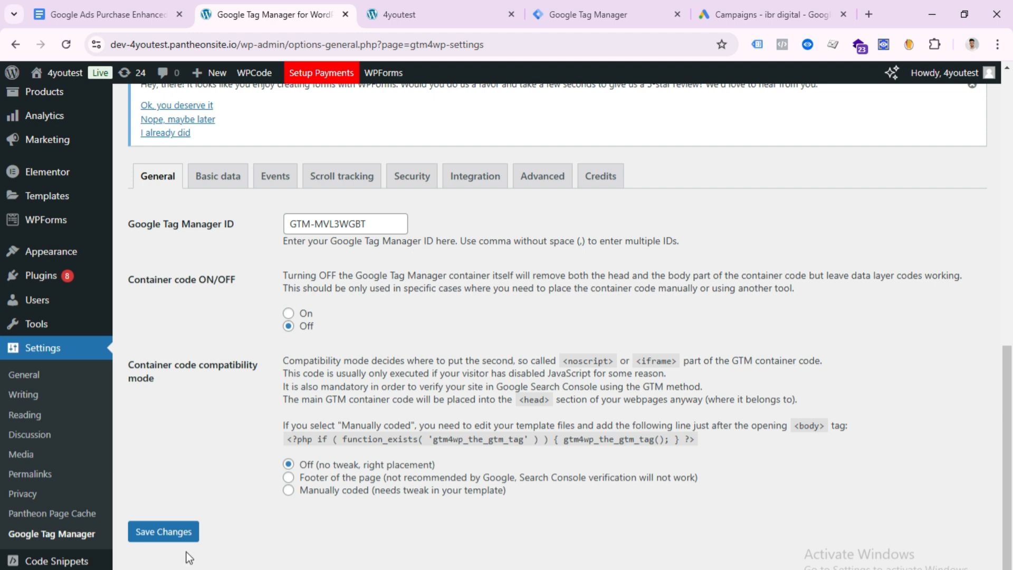
{"action": "left_click", "coordinate": [151, 534]}
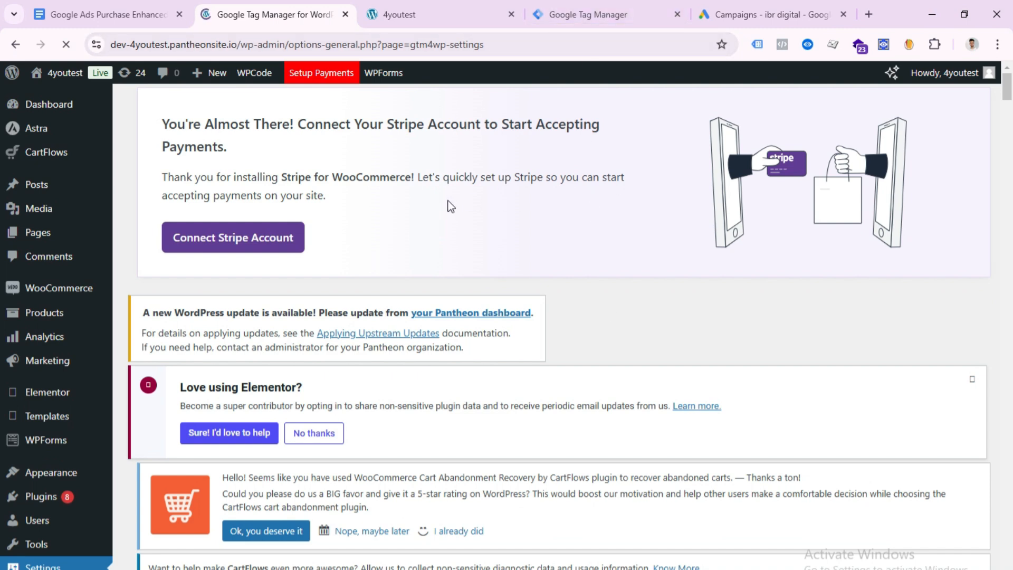
{"action": "left_click", "coordinate": [543, 16]}
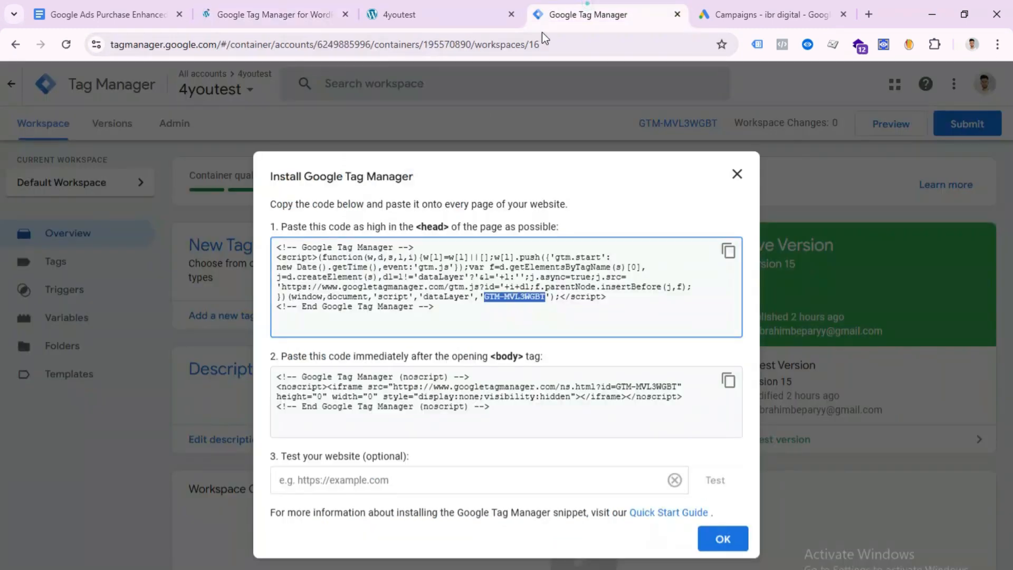
{"action": "left_click", "coordinate": [721, 538]}
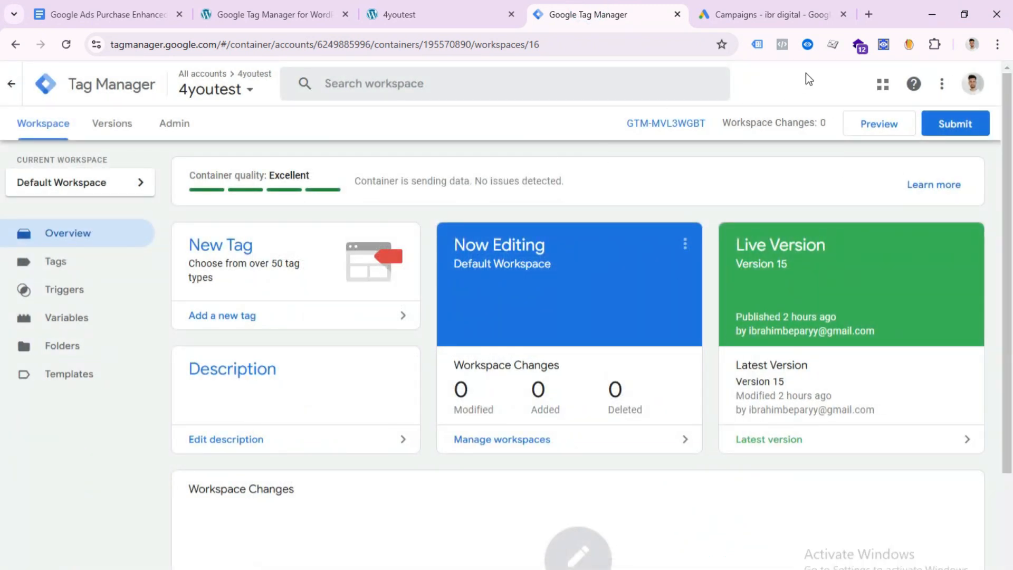
{"action": "left_click", "coordinate": [892, 124]}
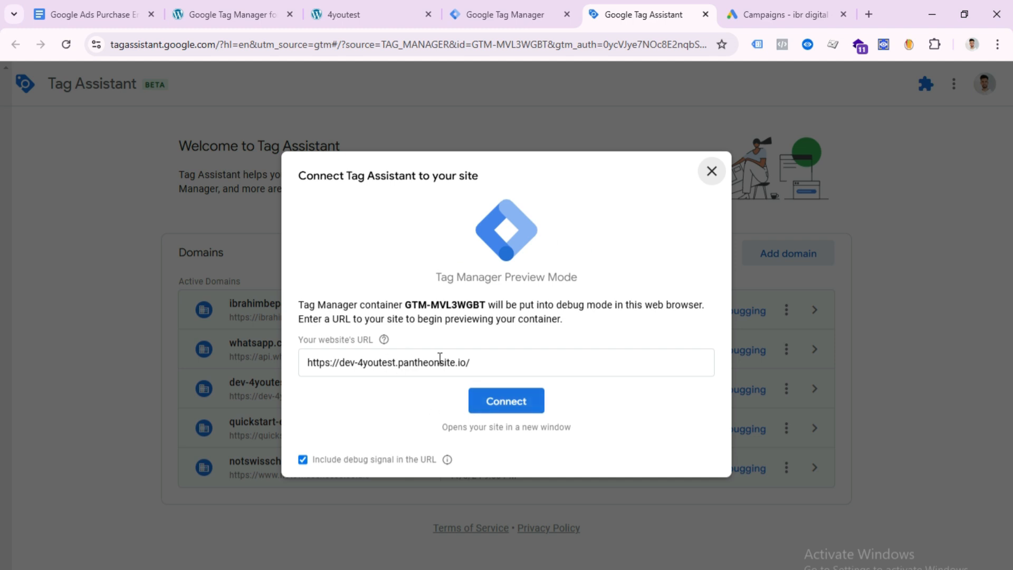
{"action": "left_click", "coordinate": [483, 407]}
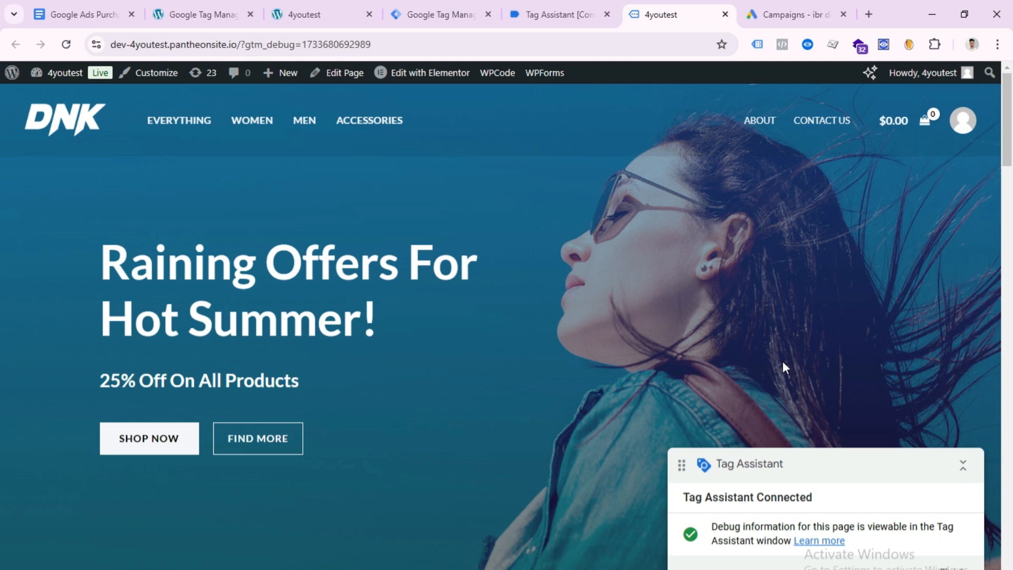
{"action": "left_click", "coordinate": [547, 14]}
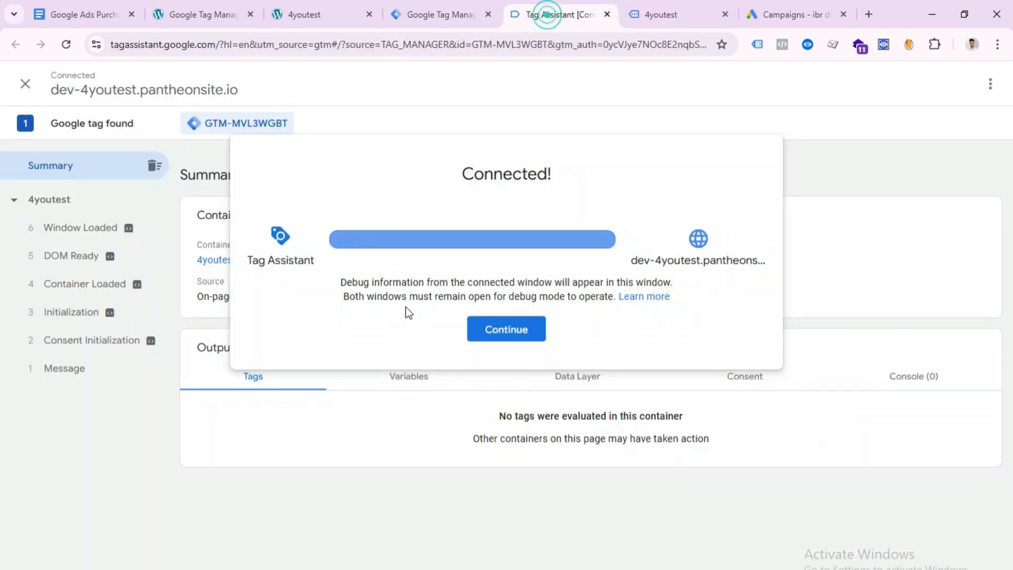
{"action": "left_click", "coordinate": [519, 328]}
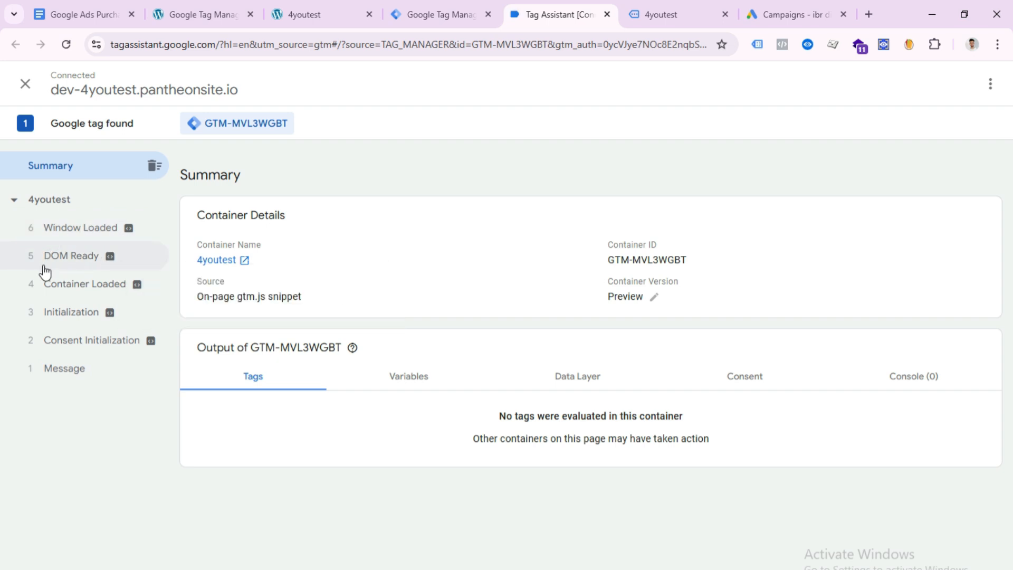
Open the DNK Blue Shoes product page on the connected site and check its events in Tag Assistant.
{"action": "left_click", "coordinate": [700, 2]}
{"action": "scroll", "coordinate": [530, 289], "scroll_direction": "down", "scroll_amount": 15}
{"action": "left_click", "coordinate": [310, 251]}
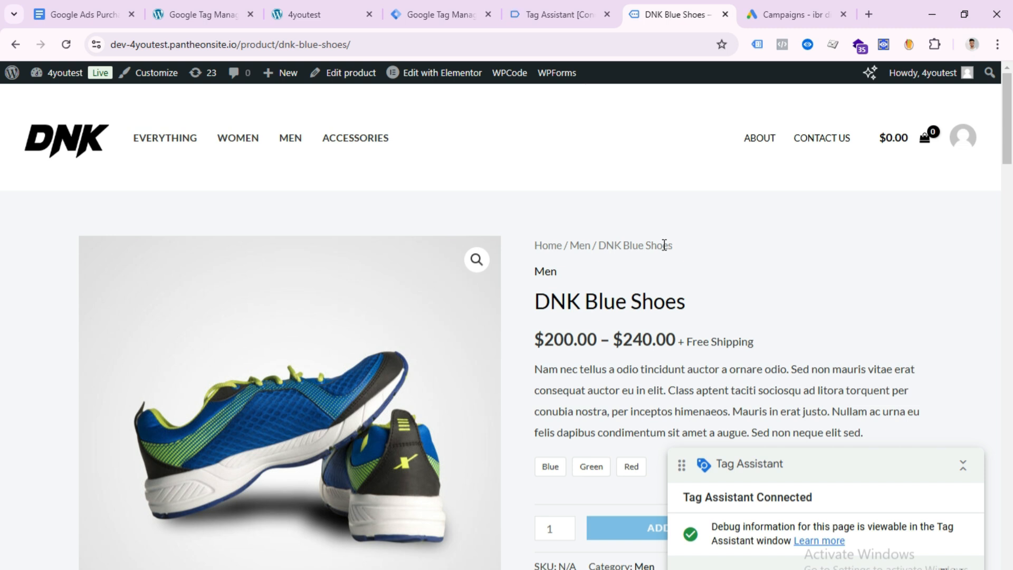
{"action": "left_click", "coordinate": [559, 15]}
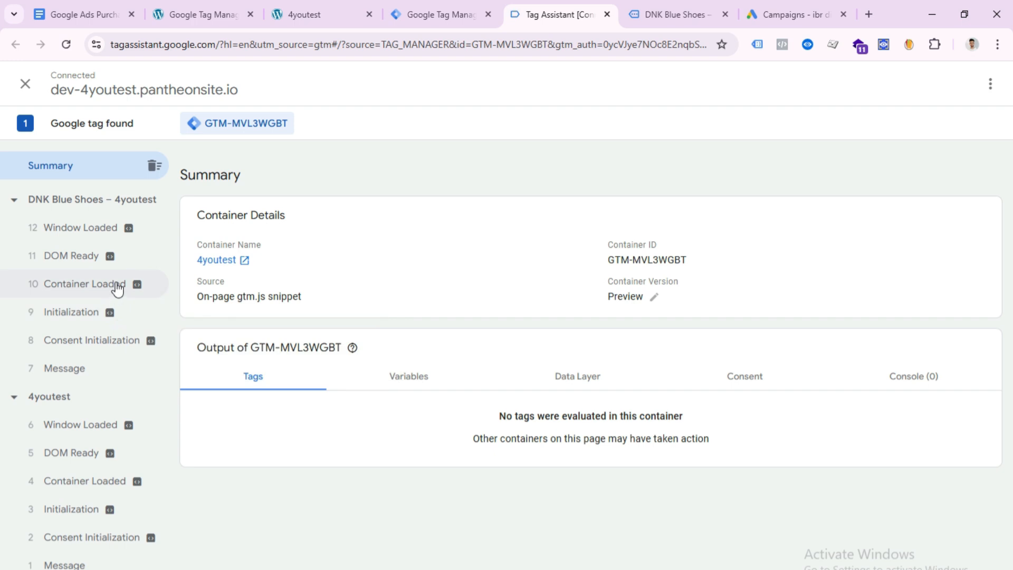
{"action": "mouse_move", "coordinate": [106, 285]}
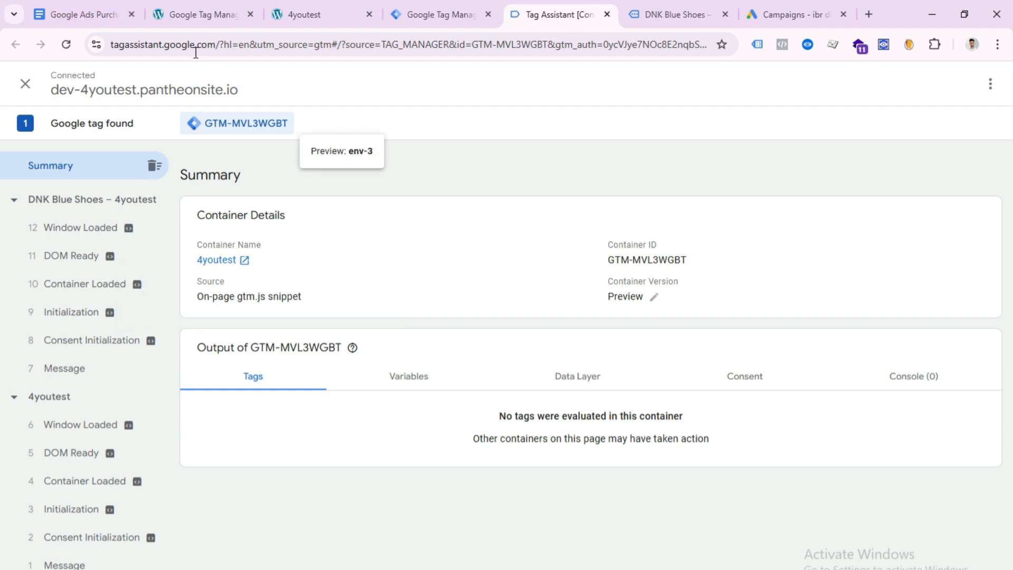
Return to the plugin's Google Tag Manager options in WordPress and open the WooCommerce integration settings.
{"action": "left_click", "coordinate": [200, 17]}
{"action": "scroll", "coordinate": [183, 305], "scroll_direction": "down", "scroll_amount": 5}
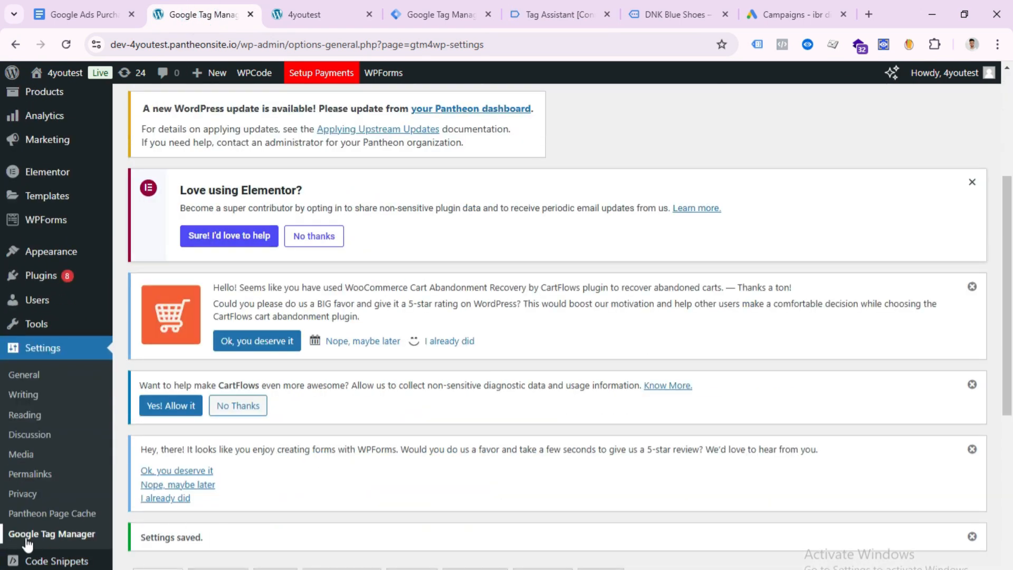
{"action": "left_click", "coordinate": [62, 535]}
{"action": "scroll", "coordinate": [569, 397], "scroll_direction": "down", "scroll_amount": 5}
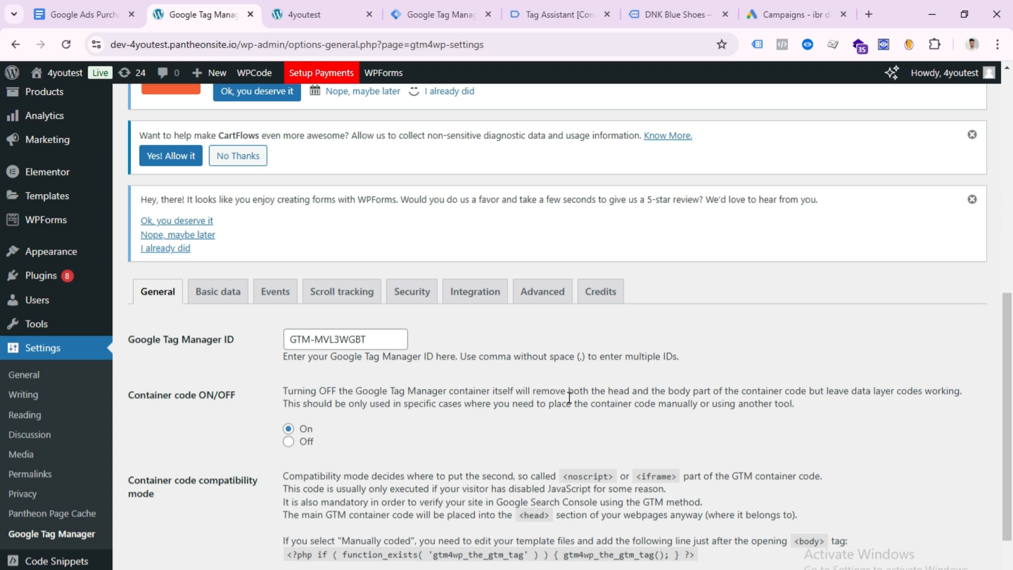
{"action": "left_click", "coordinate": [468, 298]}
{"action": "left_click", "coordinate": [252, 393]}
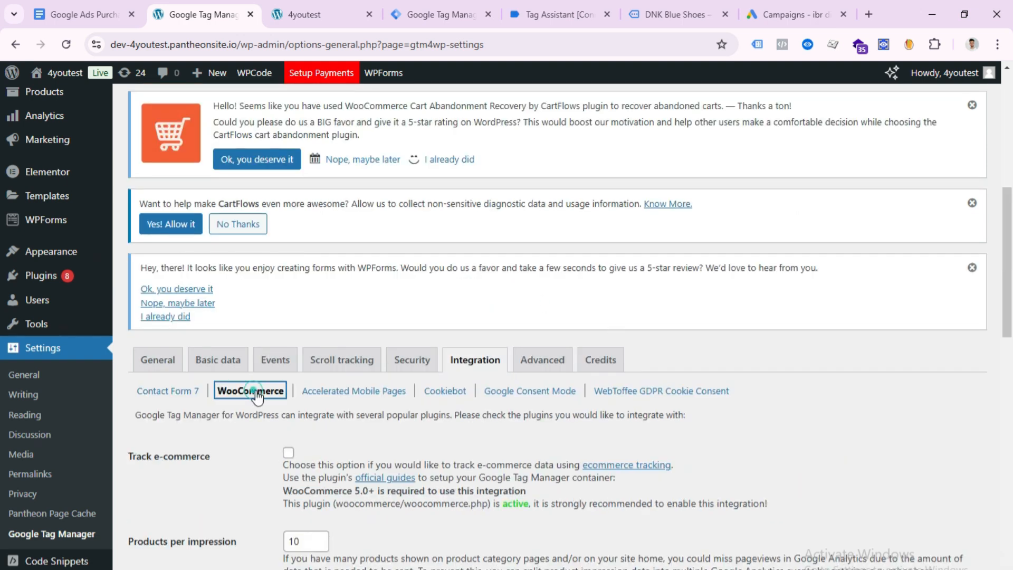
Enable Track e-commerce and Customer data in data layer in the WooCommerce integration settings, and save the changes.
{"action": "scroll", "coordinate": [543, 344], "scroll_direction": "down", "scroll_amount": 4}
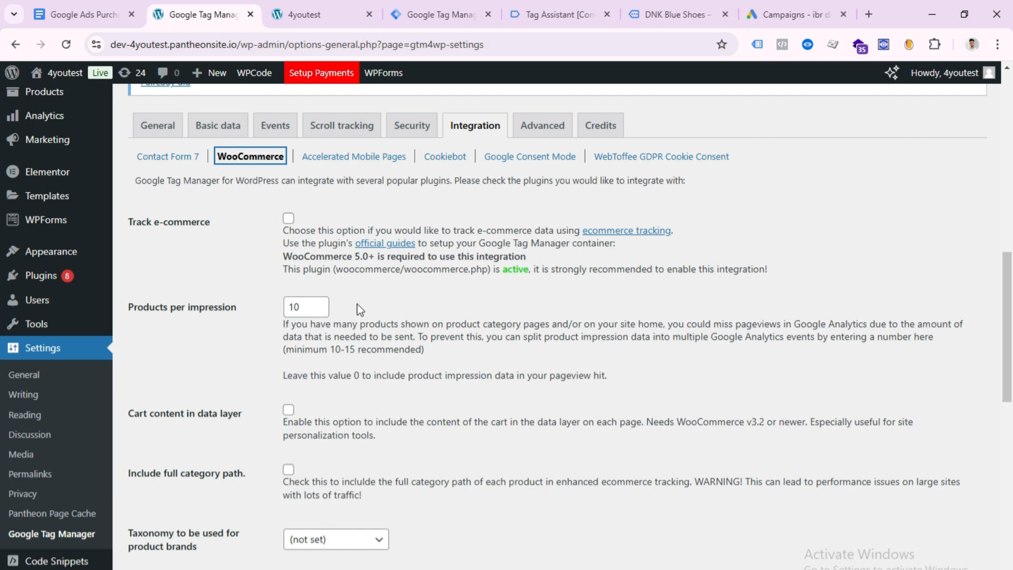
{"action": "left_click", "coordinate": [288, 218]}
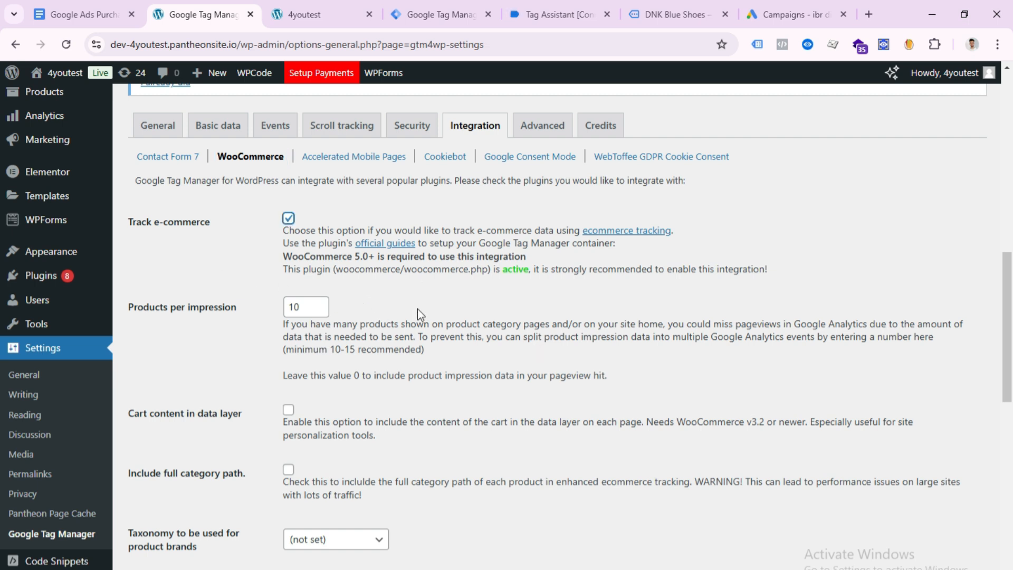
{"action": "scroll", "coordinate": [417, 309], "scroll_direction": "down", "scroll_amount": 4}
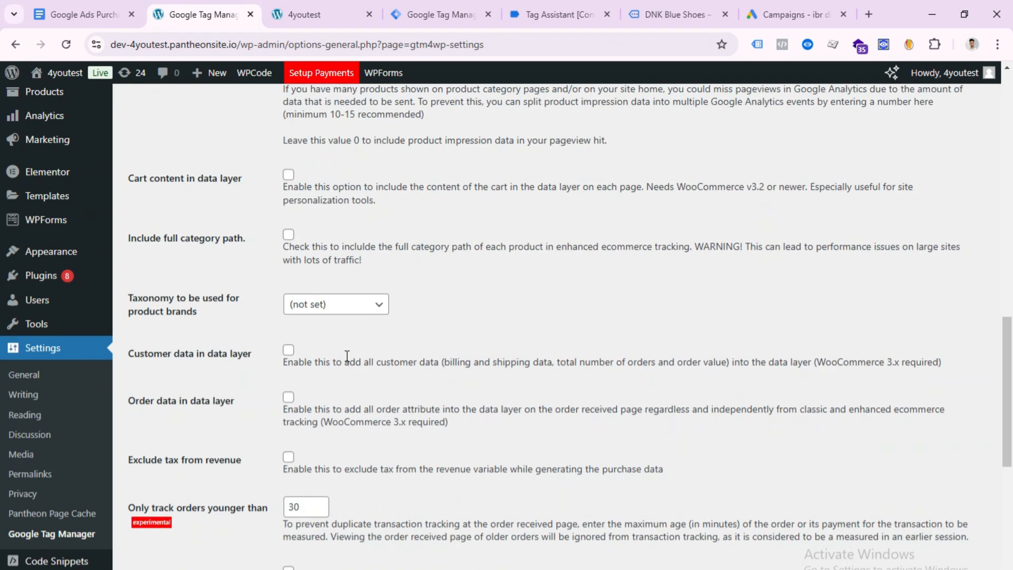
{"action": "scroll", "coordinate": [347, 356], "scroll_direction": "down", "scroll_amount": 2}
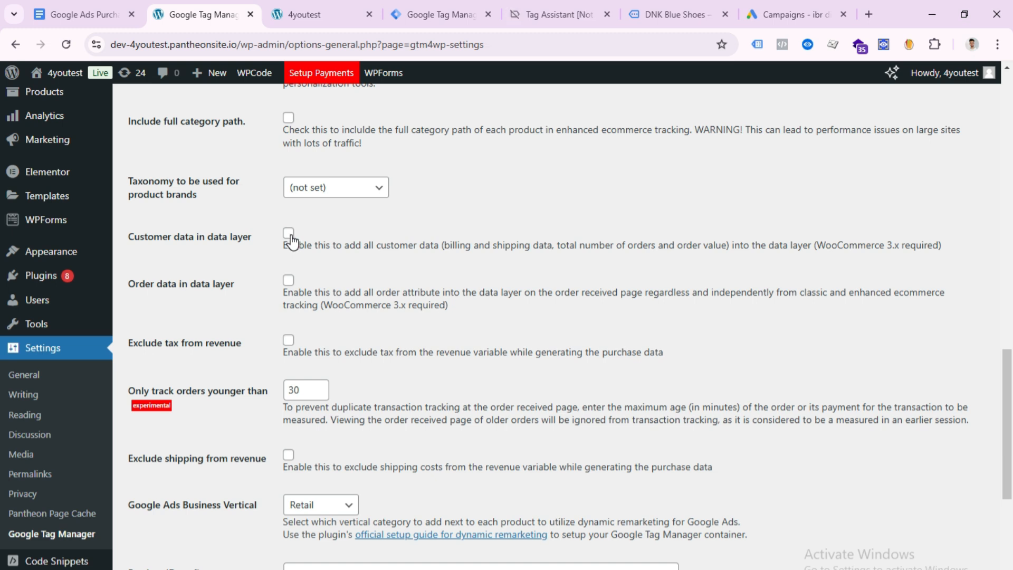
{"action": "left_click", "coordinate": [290, 236]}
{"action": "scroll", "coordinate": [417, 311], "scroll_direction": "down", "scroll_amount": 5}
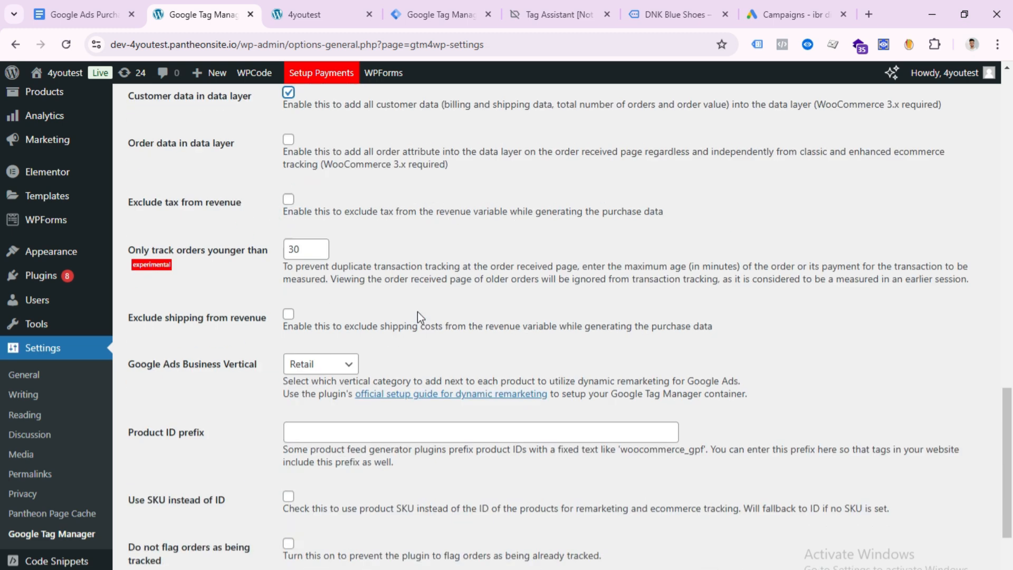
{"action": "scroll", "coordinate": [414, 340], "scroll_direction": "down", "scroll_amount": 1}
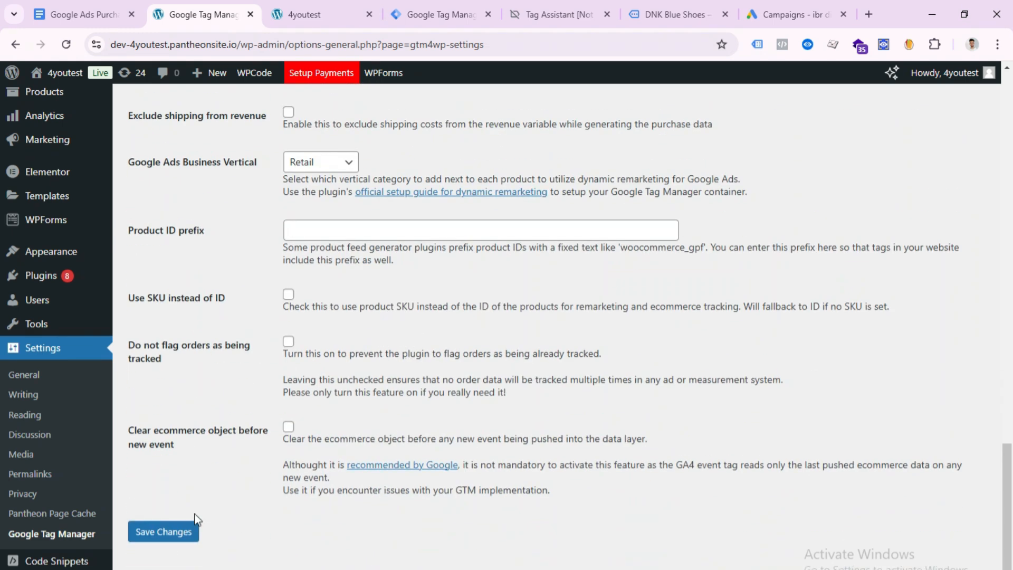
{"action": "left_click", "coordinate": [149, 541]}
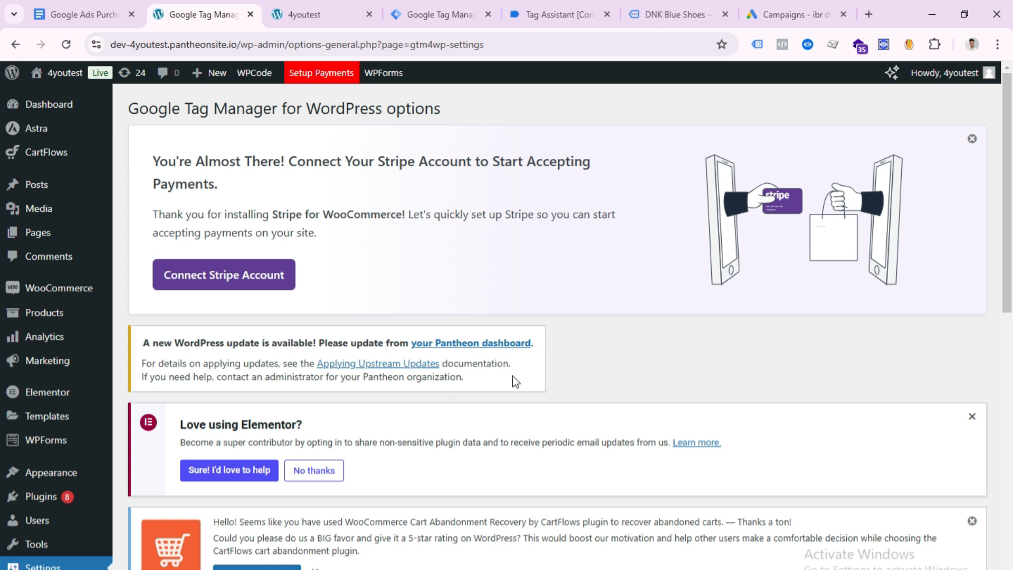
Read the conversion tracking guide's notes on enabling the DataLayer before creating a trigger.
{"action": "left_click", "coordinate": [100, 12]}
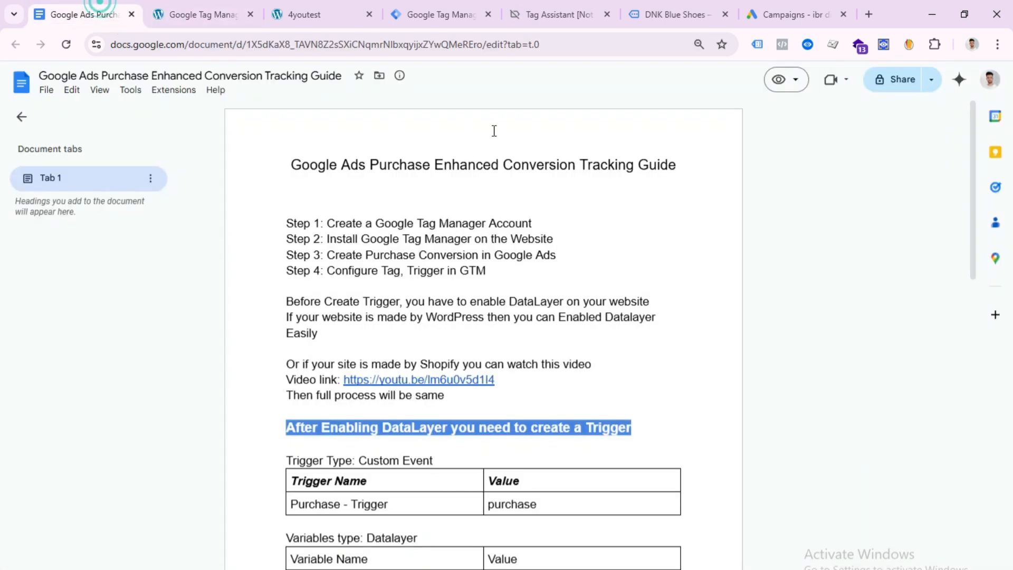
{"action": "scroll", "coordinate": [591, 312], "scroll_direction": "down", "scroll_amount": 15}
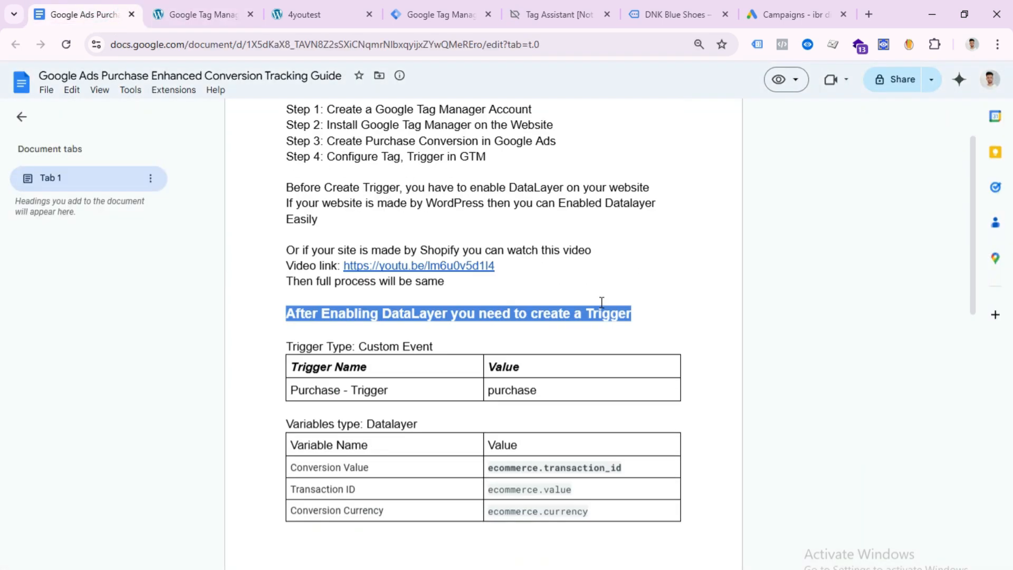
{"action": "scroll", "coordinate": [591, 344], "scroll_direction": "up", "scroll_amount": 15}
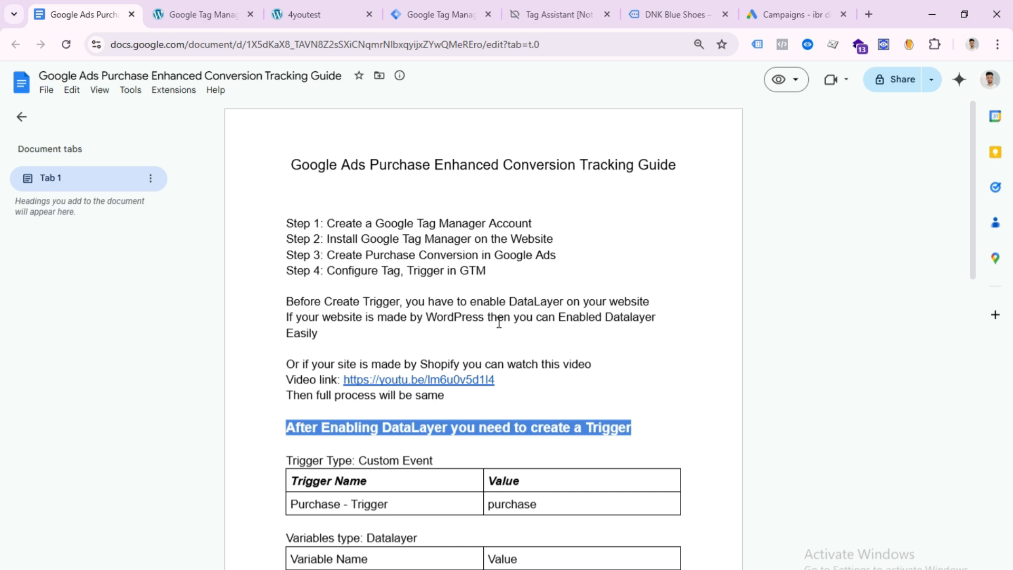
Start a new Tag Manager preview of the 4youtest site and open the DNK Blue Shoes product page from Featured Products.
{"action": "left_click", "coordinate": [448, 10]}
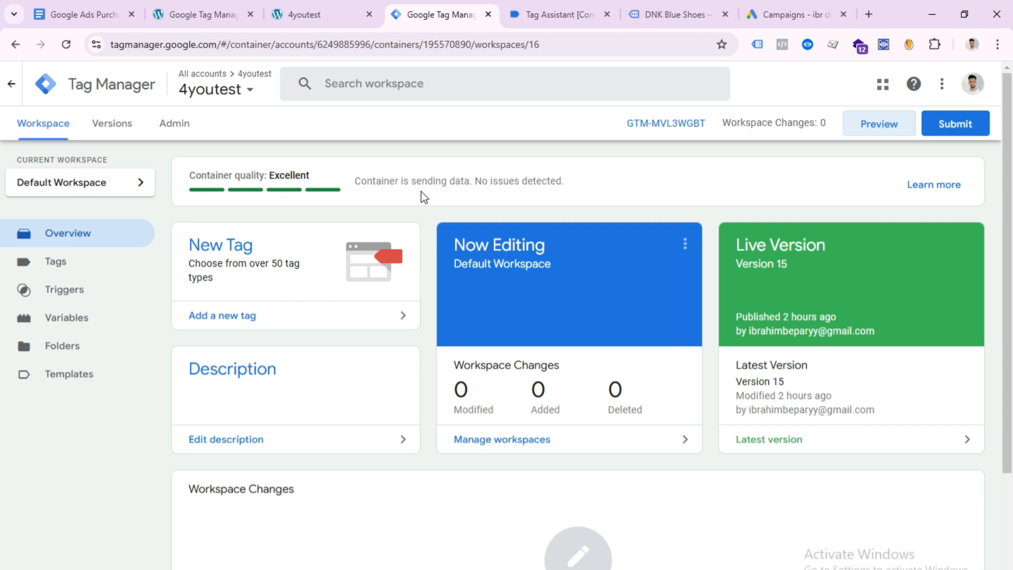
{"action": "left_click", "coordinate": [894, 125]}
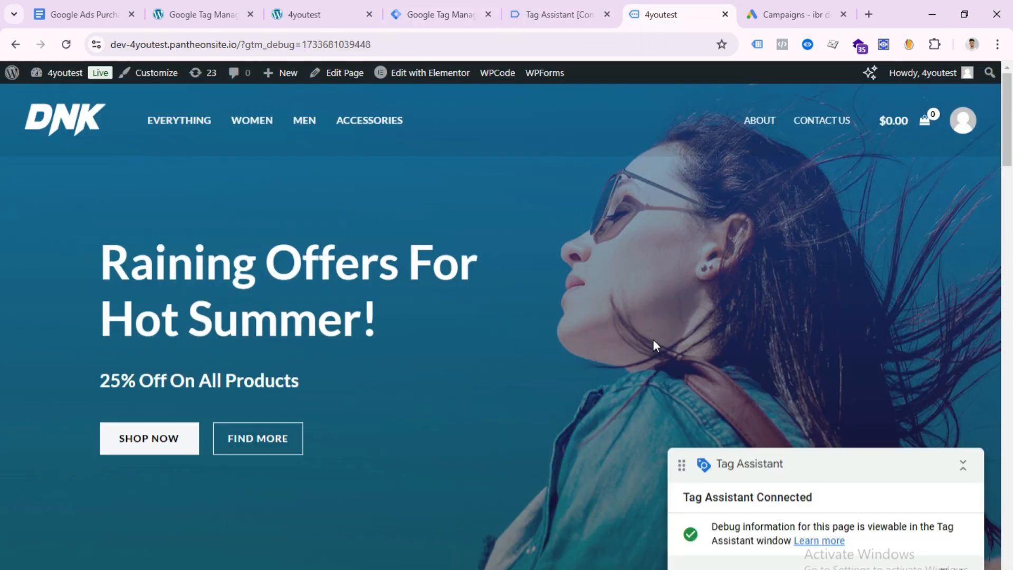
{"action": "scroll", "coordinate": [644, 327], "scroll_direction": "down", "scroll_amount": 15}
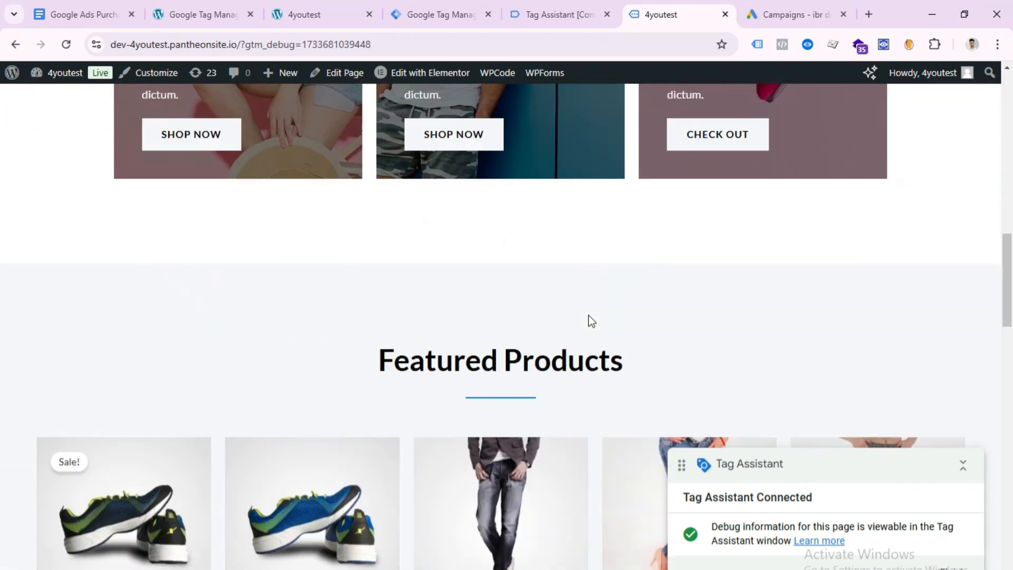
{"action": "scroll", "coordinate": [588, 317], "scroll_direction": "down", "scroll_amount": 8}
{"action": "scroll", "coordinate": [588, 316], "scroll_direction": "up", "scroll_amount": 3}
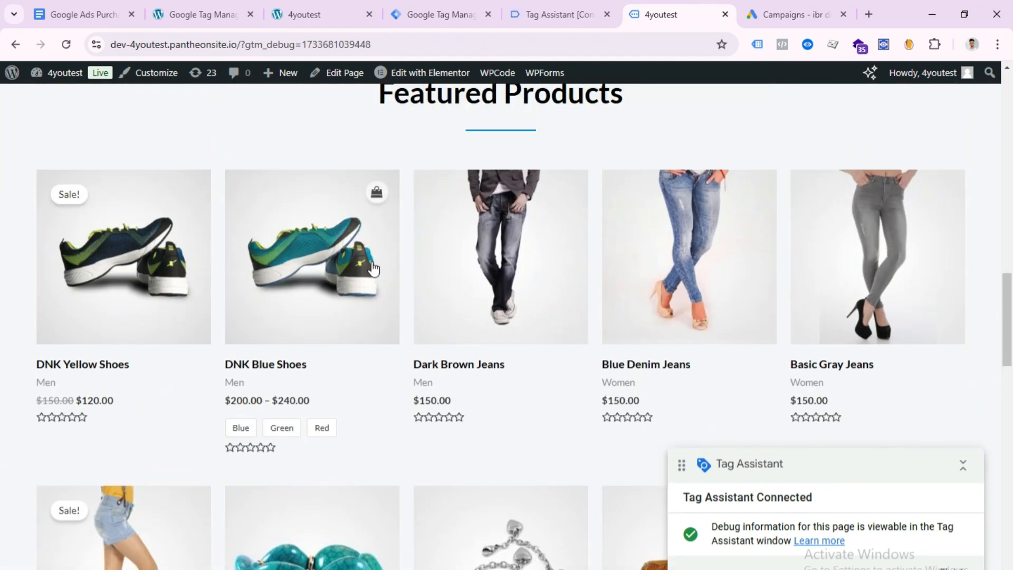
{"action": "left_click", "coordinate": [373, 268]}
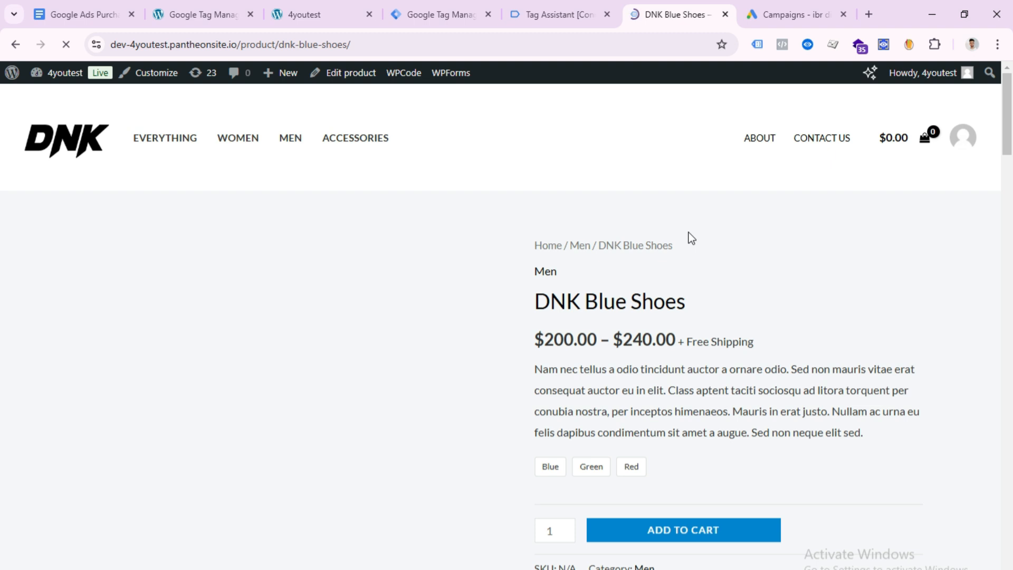
{"action": "scroll", "coordinate": [691, 236], "scroll_direction": "down", "scroll_amount": 2}
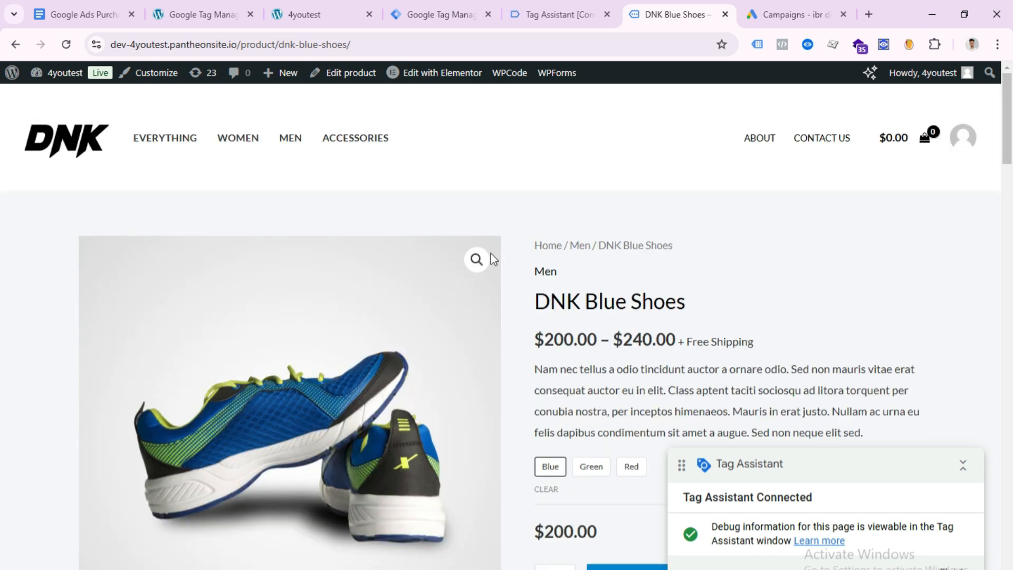
{"action": "scroll", "coordinate": [698, 357], "scroll_direction": "down", "scroll_amount": 2}
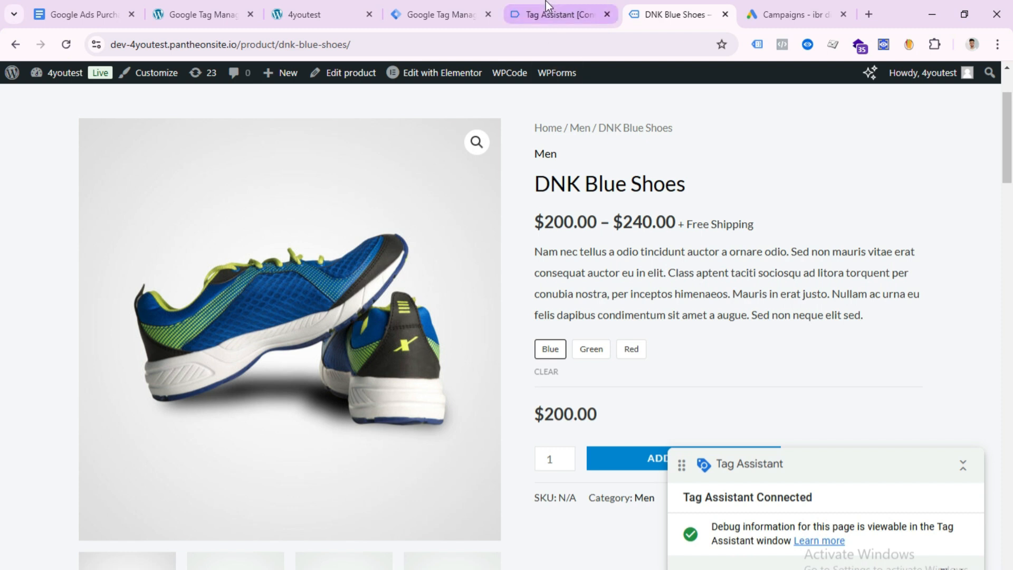
Inspect the view_item event of the DNK Blue Shoes page in Tag Assistant.
{"action": "left_click", "coordinate": [545, 3]}
{"action": "left_click", "coordinate": [108, 231]}
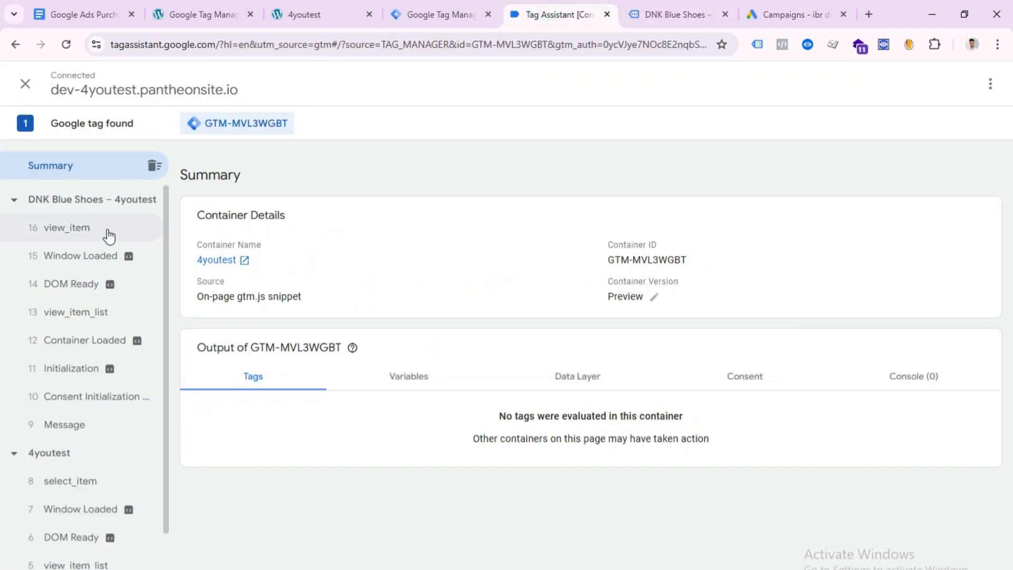
{"action": "left_click", "coordinate": [89, 231]}
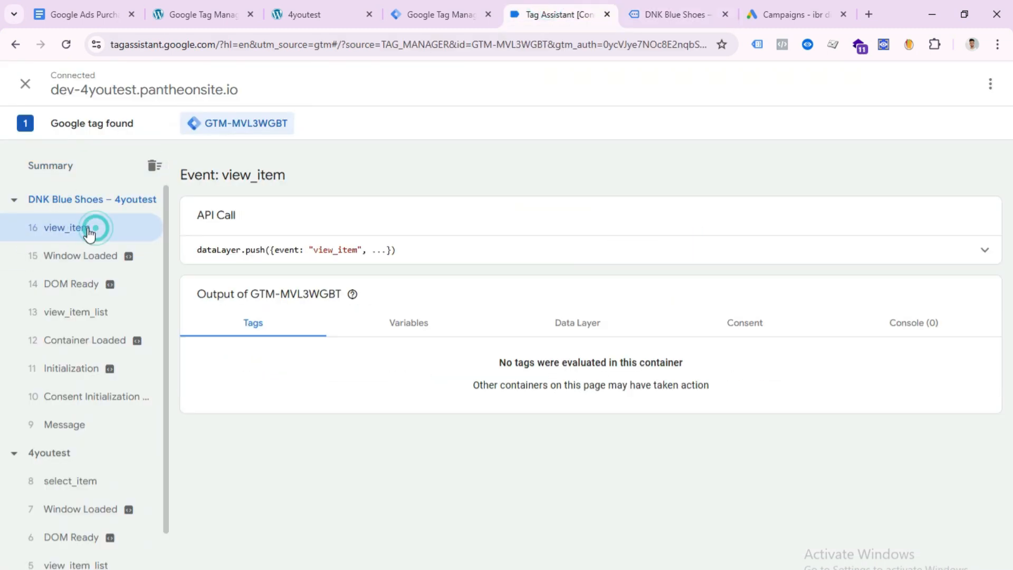
Add one pair of blue DNK Blue Shoes to the cart and place a test order with cash on delivery.
{"action": "left_click", "coordinate": [669, 12]}
{"action": "scroll", "coordinate": [636, 359], "scroll_direction": "down", "scroll_amount": 2}
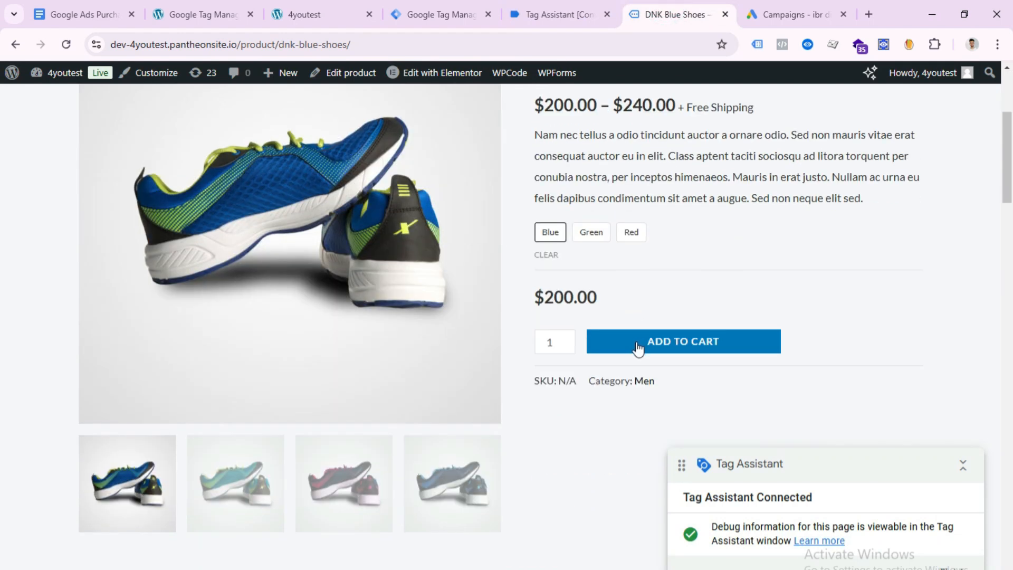
{"action": "left_click", "coordinate": [559, 14]}
{"action": "left_click", "coordinate": [700, 2]}
{"action": "left_click", "coordinate": [646, 344]}
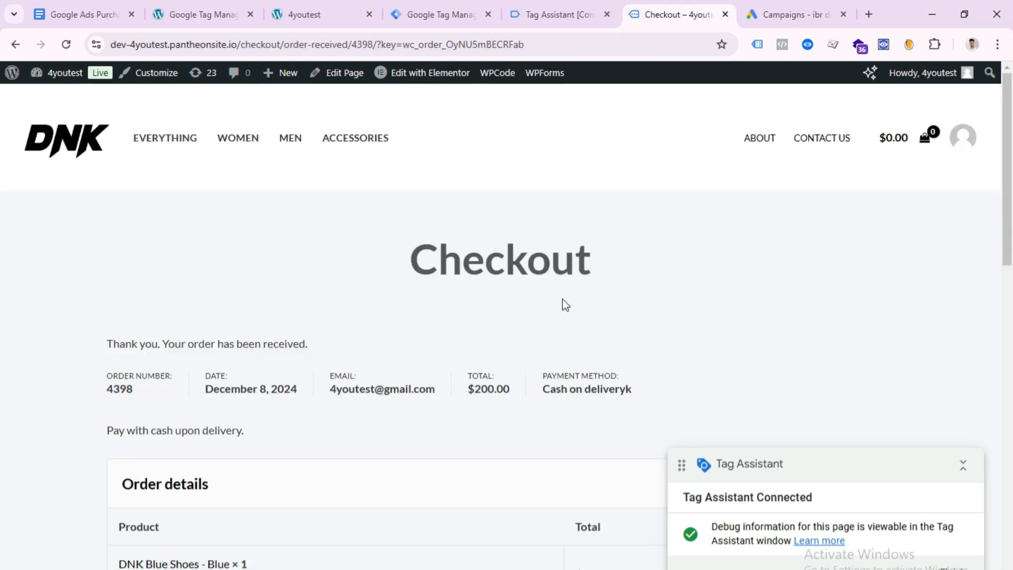
Open the purchase event of the order confirmation page in Tag Assistant and copy its event name from the API call.
{"action": "left_click", "coordinate": [554, 14]}
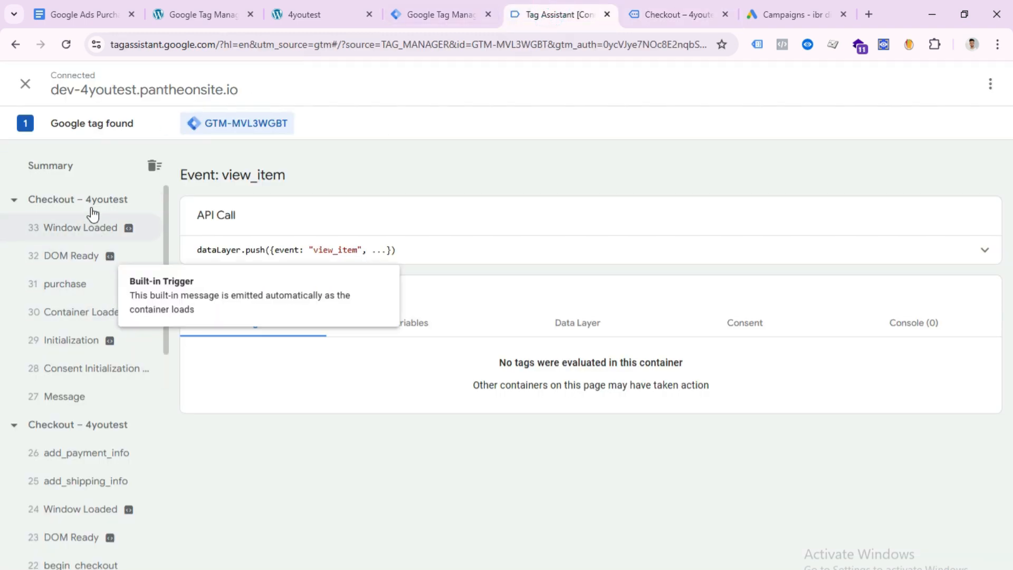
{"action": "left_click", "coordinate": [81, 287]}
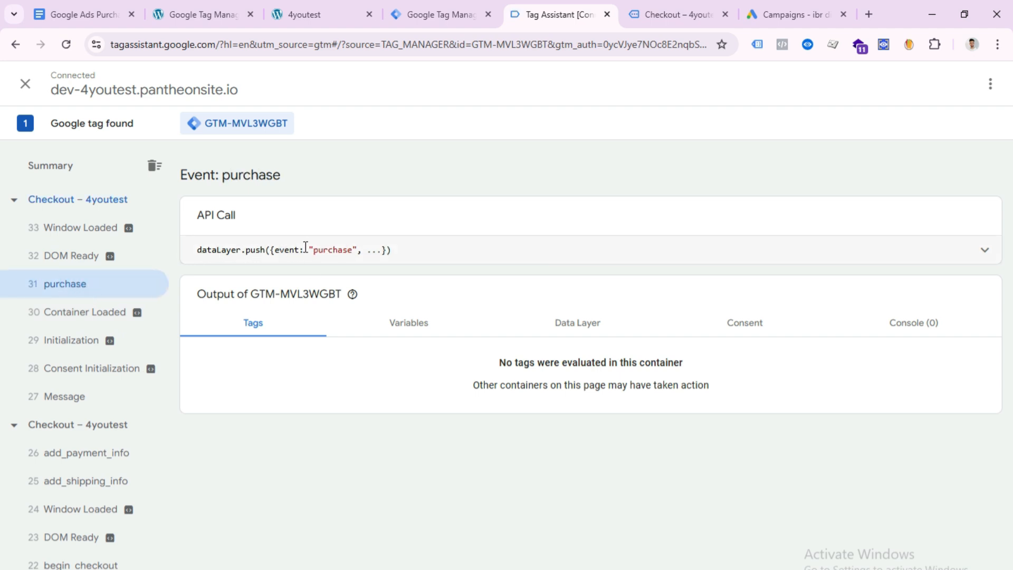
{"action": "left_click_drag", "start_coordinate": [313, 250], "coordinate": [353, 251]}
{"action": "right_click", "coordinate": [352, 254]}
{"action": "left_click", "coordinate": [371, 267]}
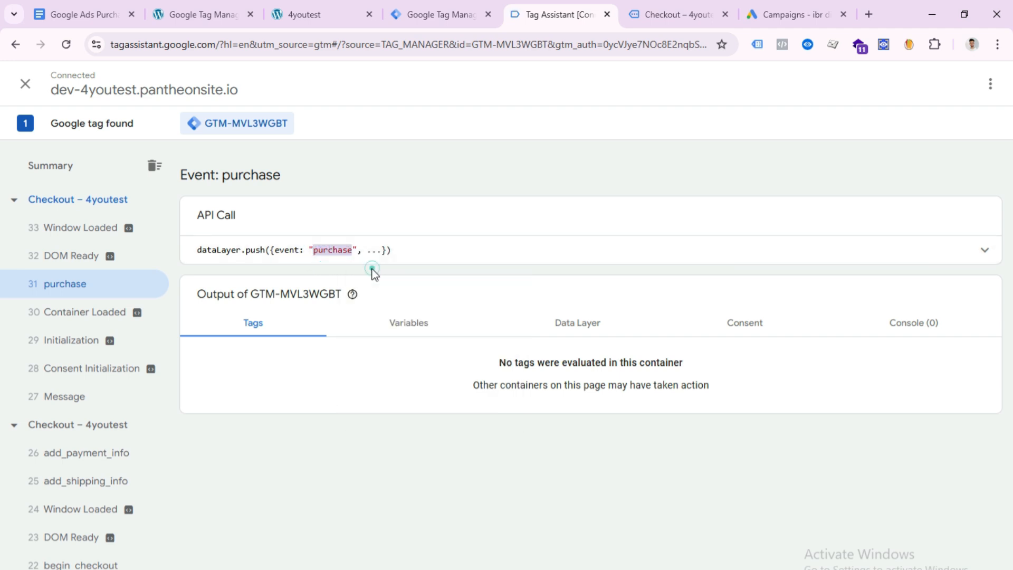
Create a new Custom Event trigger in Tag Manager with the copied event name purchase, firing on all custom events.
{"action": "left_click", "coordinate": [428, 4]}
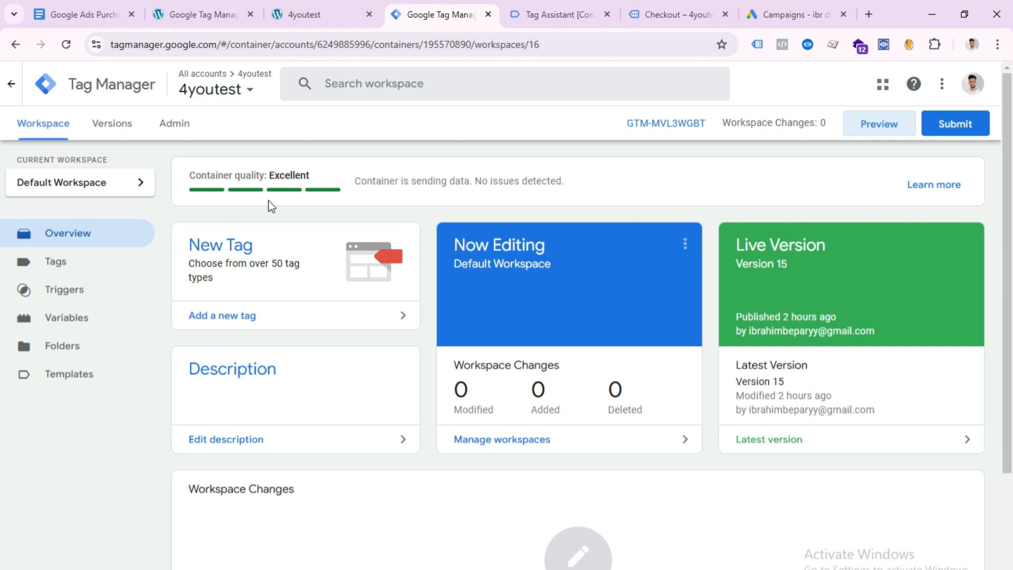
{"action": "left_click", "coordinate": [74, 292]}
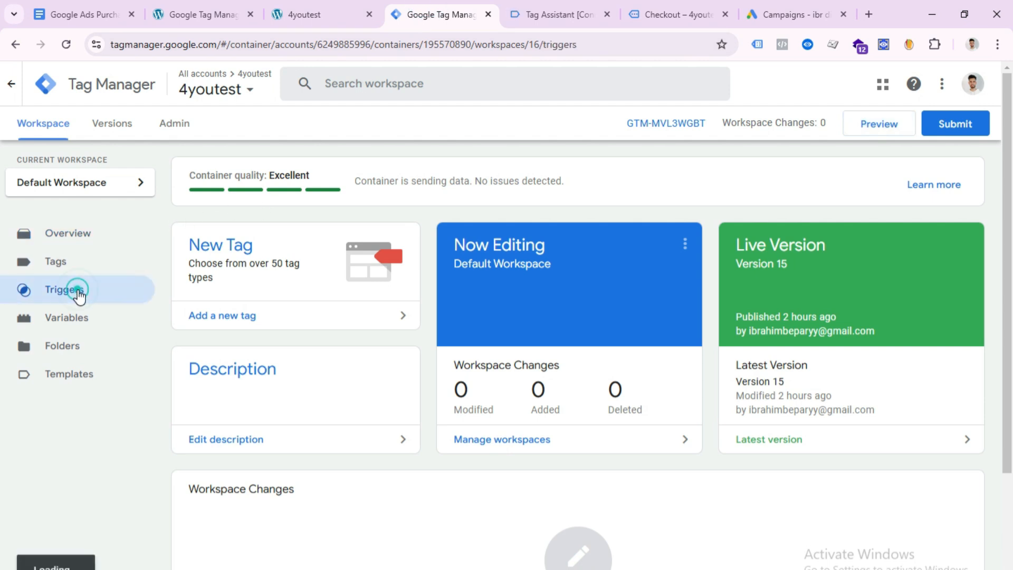
{"action": "left_click", "coordinate": [949, 189]}
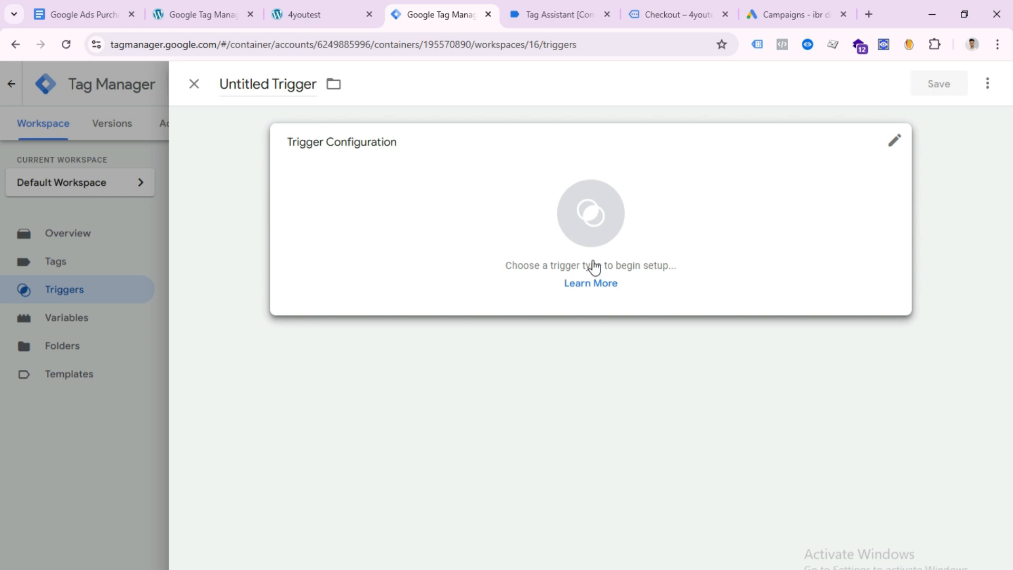
{"action": "left_click", "coordinate": [586, 211]}
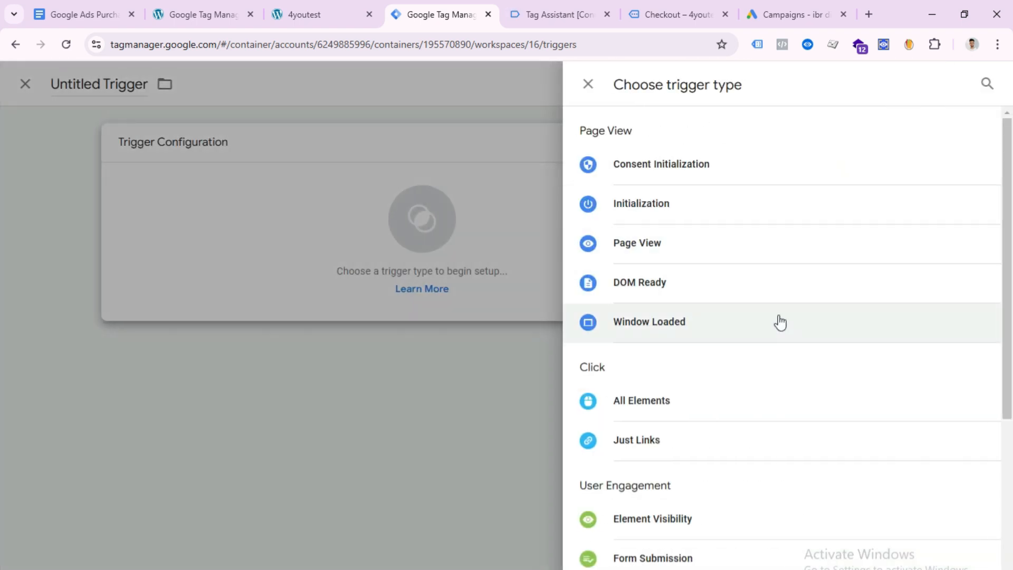
{"action": "scroll", "coordinate": [795, 285], "scroll_direction": "down", "scroll_amount": 5}
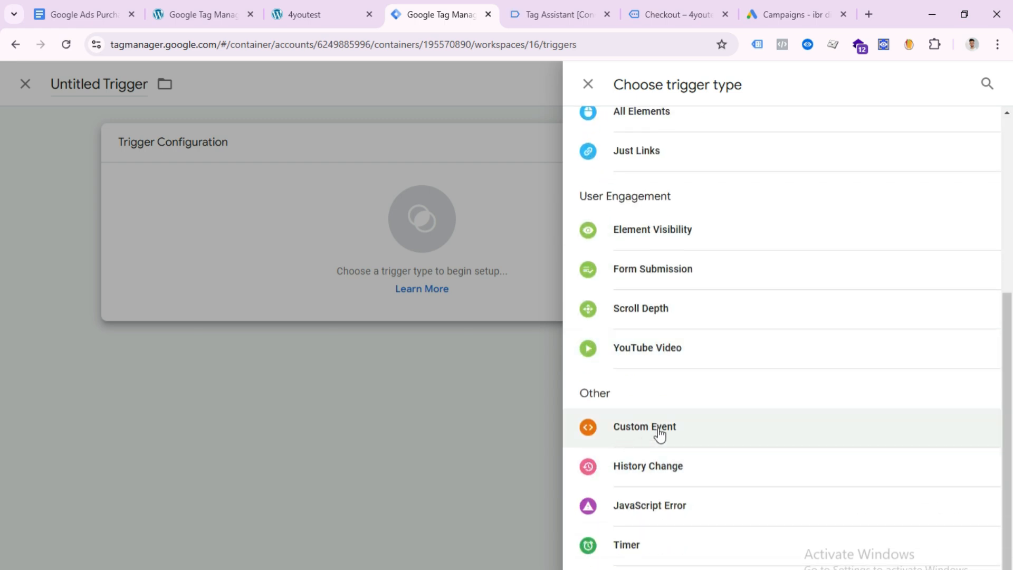
{"action": "left_click", "coordinate": [684, 435]}
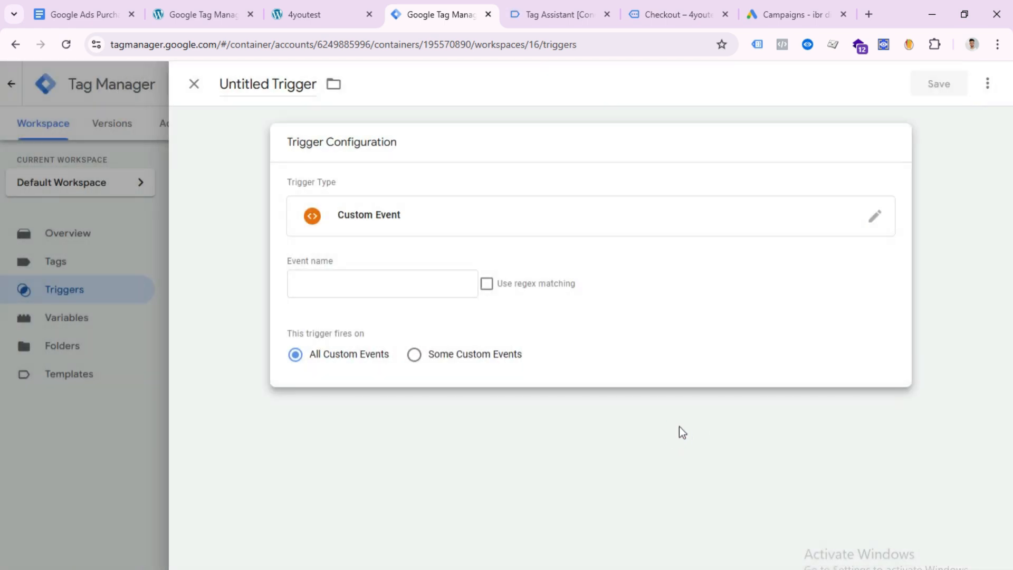
{"action": "left_click", "coordinate": [395, 286]}
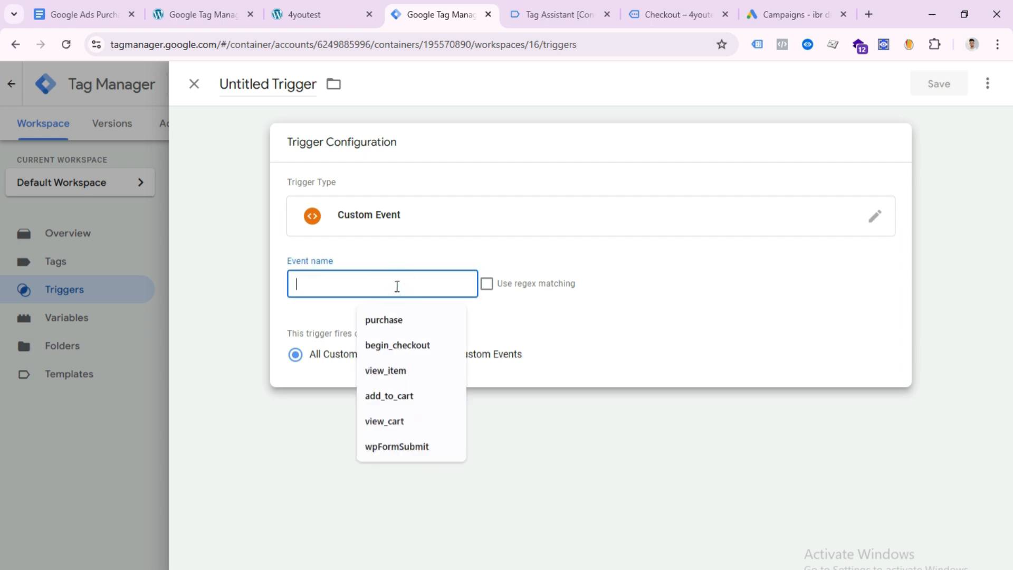
{"action": "right_click", "coordinate": [396, 286]}
{"action": "left_click", "coordinate": [430, 424]}
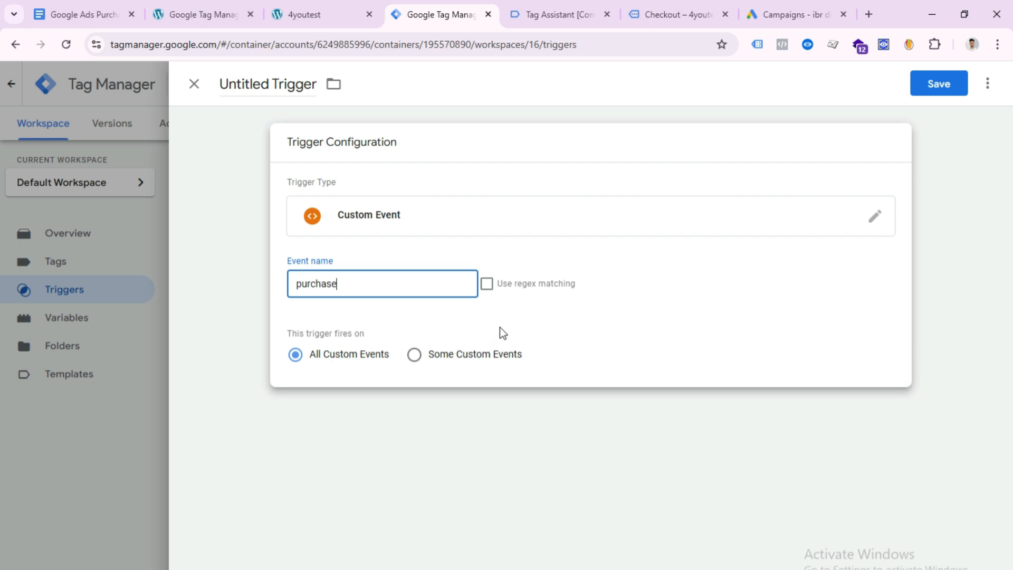
Review the trigger and DataLayer variable names and values listed in the conversion tracking guide.
{"action": "left_click", "coordinate": [83, 16]}
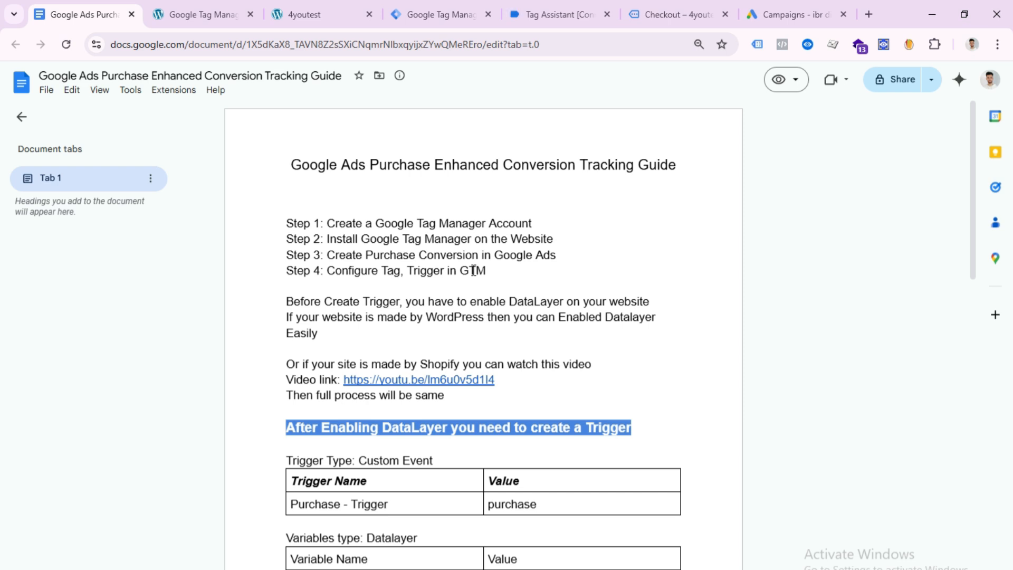
{"action": "scroll", "coordinate": [471, 268], "scroll_direction": "down", "scroll_amount": 2}
{"action": "scroll", "coordinate": [473, 270], "scroll_direction": "up", "scroll_amount": 2}
{"action": "scroll", "coordinate": [284, 315], "scroll_direction": "down", "scroll_amount": 2}
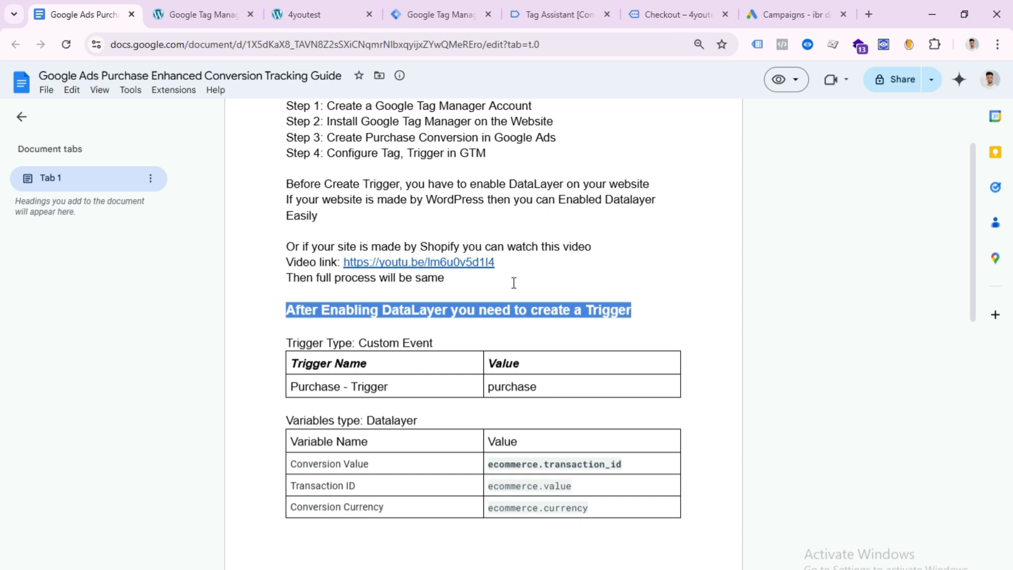
{"action": "scroll", "coordinate": [514, 284], "scroll_direction": "down", "scroll_amount": 5}
{"action": "scroll", "coordinate": [516, 296], "scroll_direction": "up", "scroll_amount": 5}
{"action": "scroll", "coordinate": [303, 284], "scroll_direction": "down", "scroll_amount": 2}
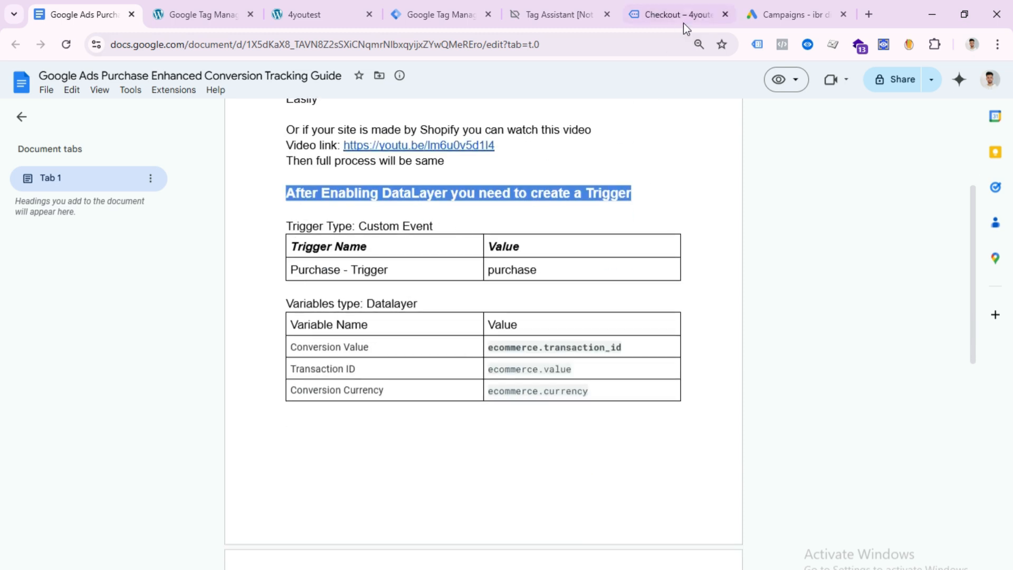
Copy the trigger name Purchase - Trigger from the trigger table of the conversion tracking guide.
{"action": "left_click", "coordinate": [426, 6]}
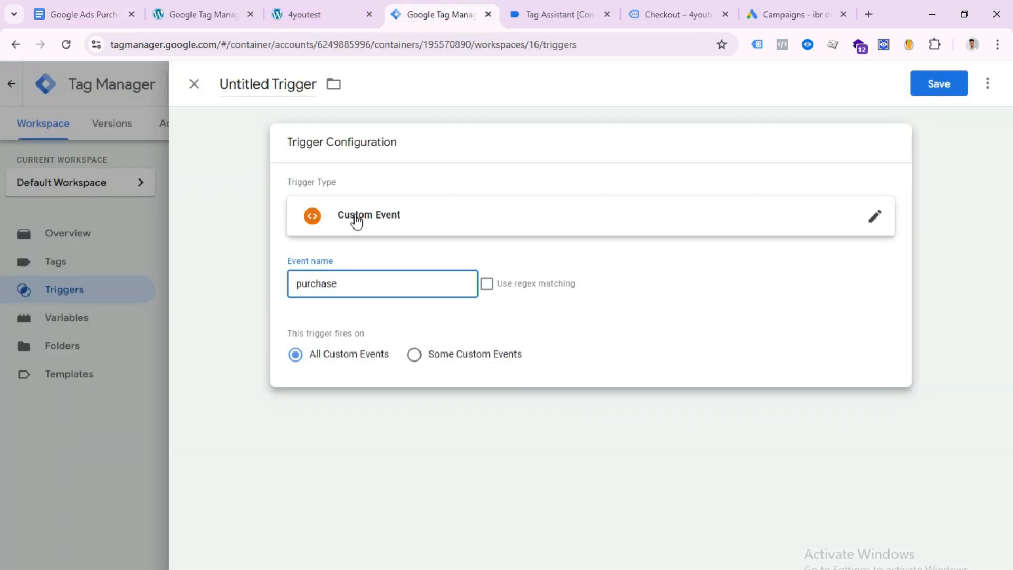
{"action": "left_click", "coordinate": [79, 15]}
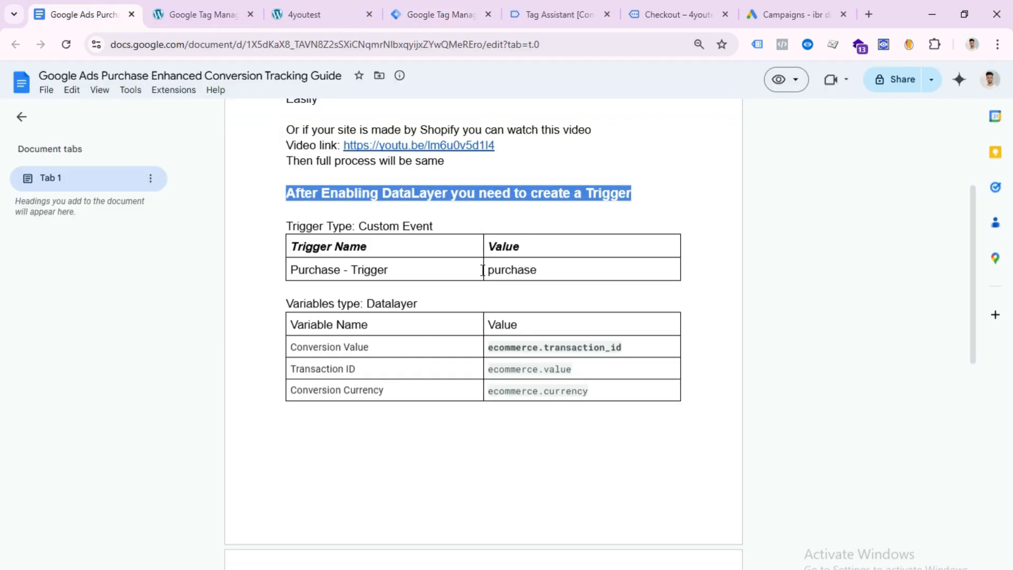
{"action": "double_click", "coordinate": [513, 271]}
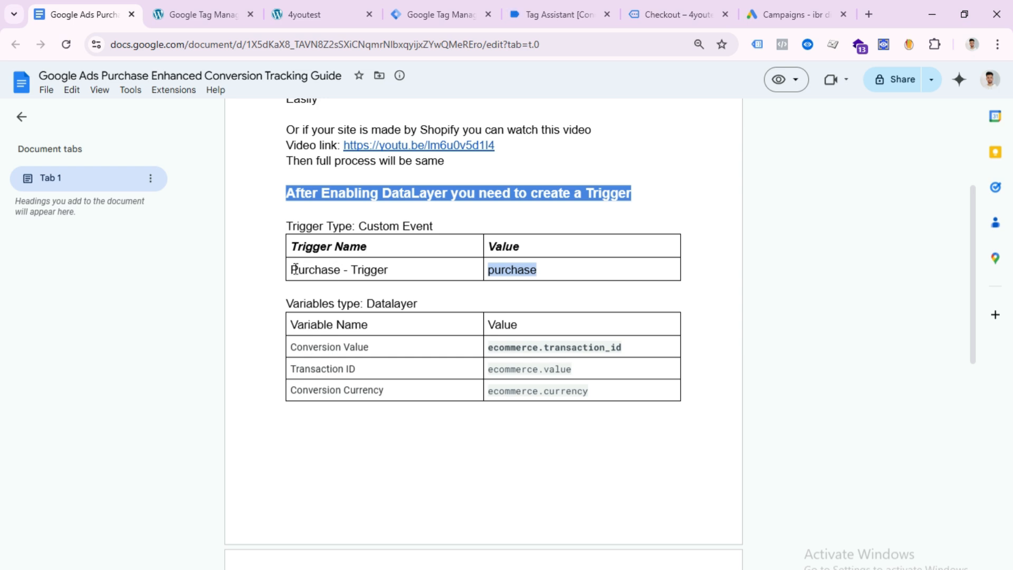
{"action": "left_click", "coordinate": [318, 270]}
{"action": "left_click_drag", "start_coordinate": [291, 272], "coordinate": [411, 271]}
{"action": "right_click", "coordinate": [375, 270]}
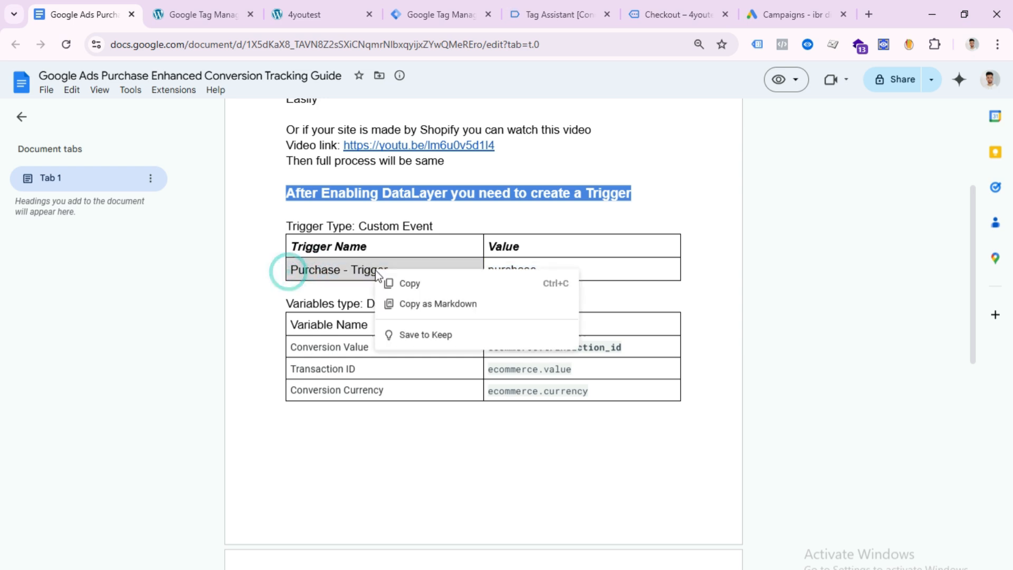
{"action": "left_click", "coordinate": [414, 285]}
Name the untitled purchase trigger in Tag Manager Purchase - Trigger and save it.
{"action": "left_click", "coordinate": [464, 10]}
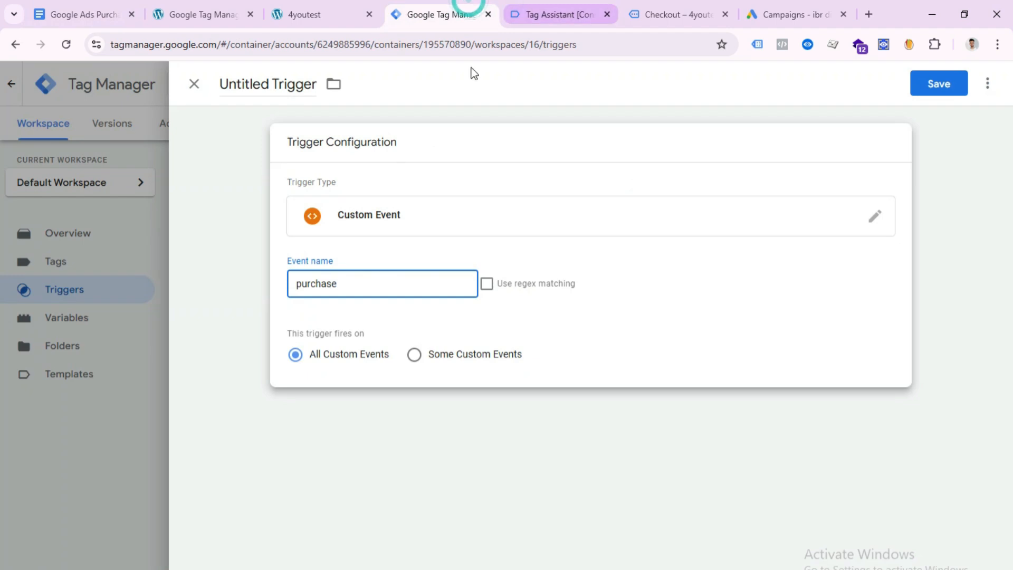
{"action": "left_click", "coordinate": [251, 84]}
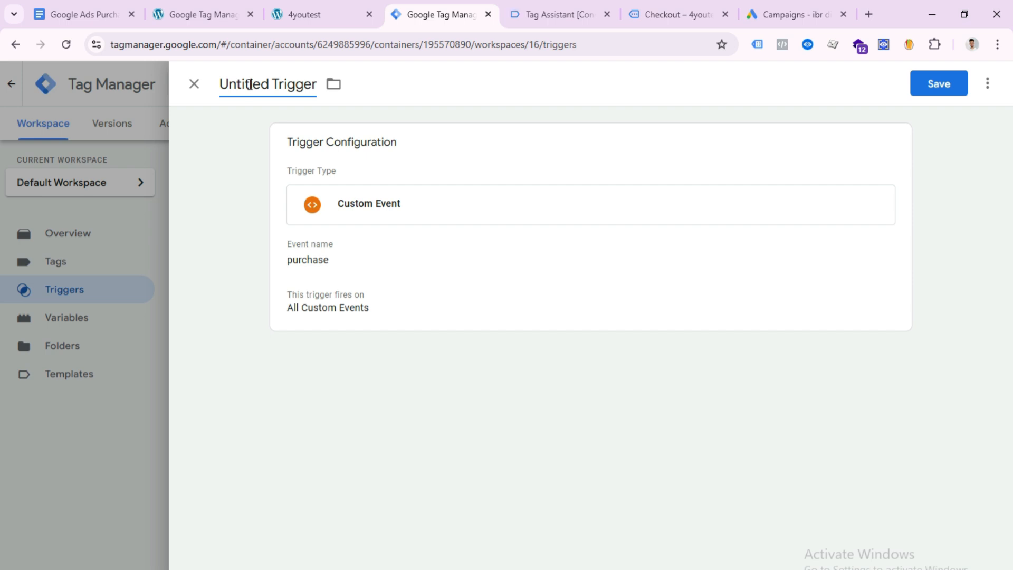
{"action": "key", "text": "ctrl+a"}
{"action": "key", "text": "ctrl+v"}
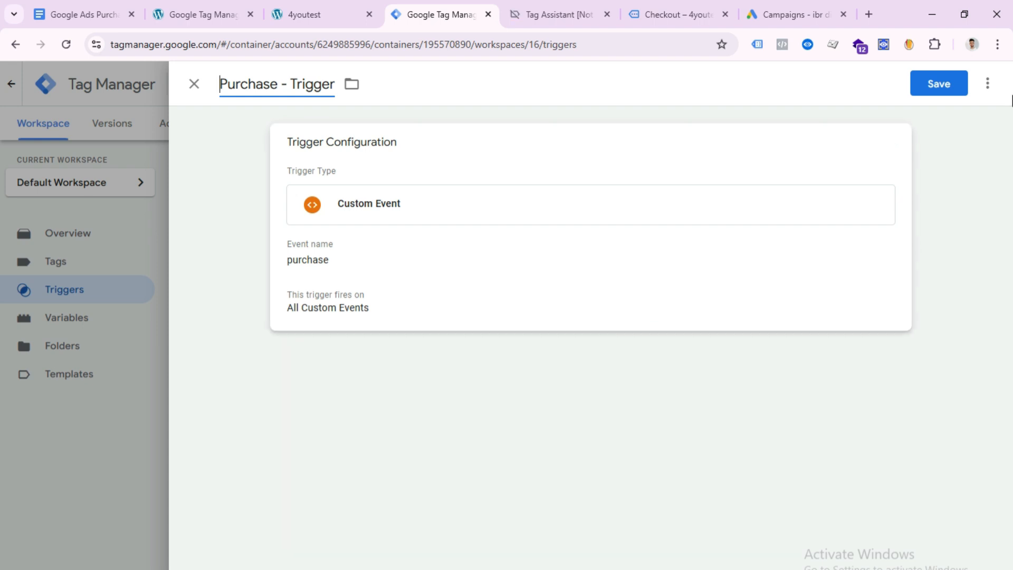
{"action": "left_click", "coordinate": [948, 96]}
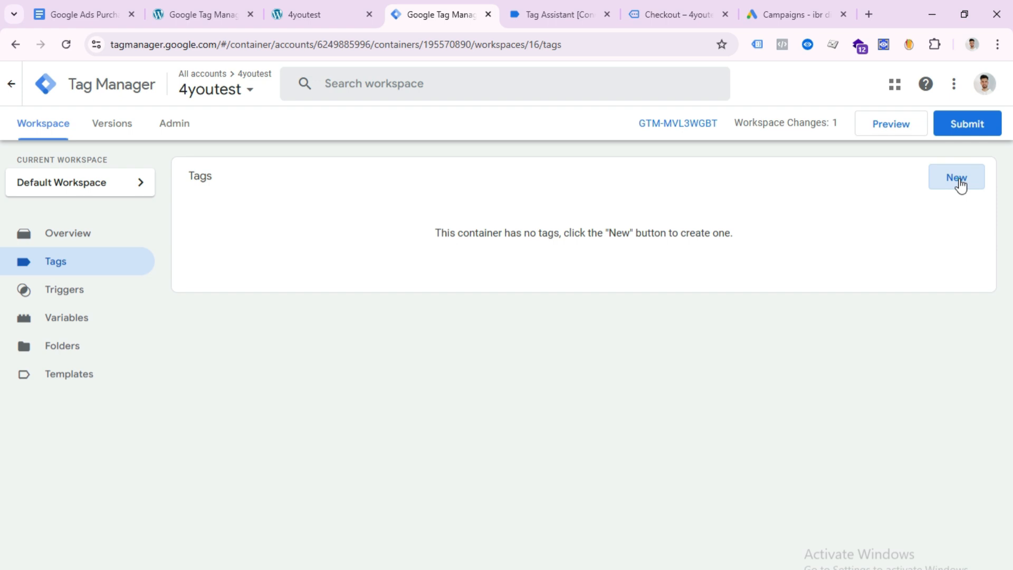
Create a new tag in Tag Manager with the tag type Google Ads Conversion Tracking.
{"action": "left_click", "coordinate": [958, 182]}
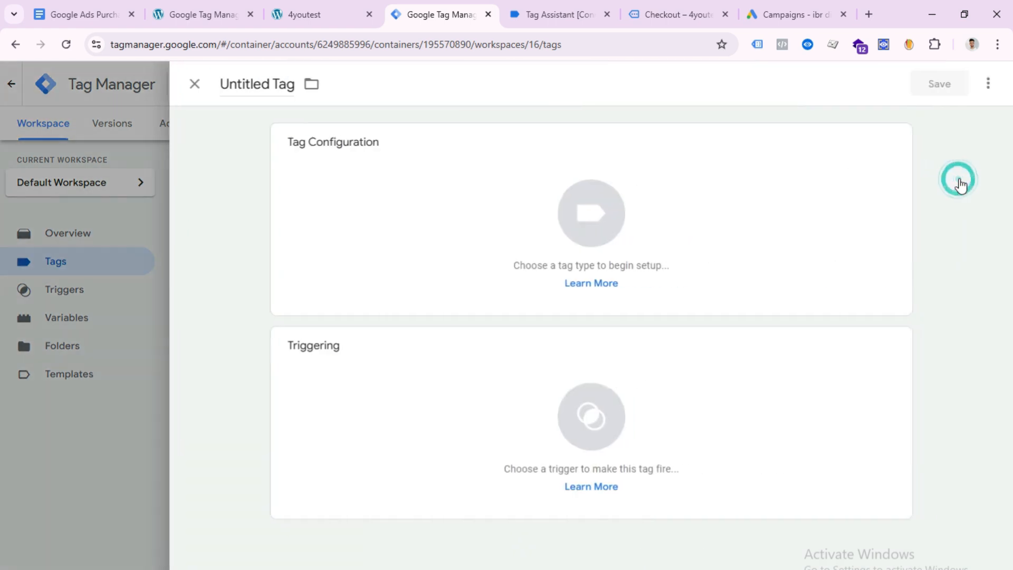
{"action": "left_click", "coordinate": [584, 213]}
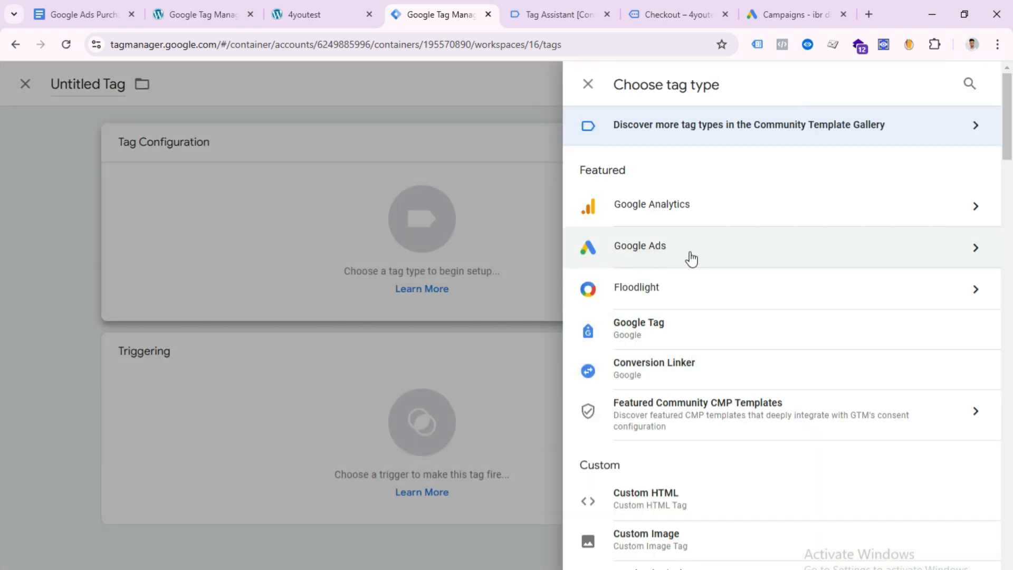
{"action": "left_click", "coordinate": [697, 256]}
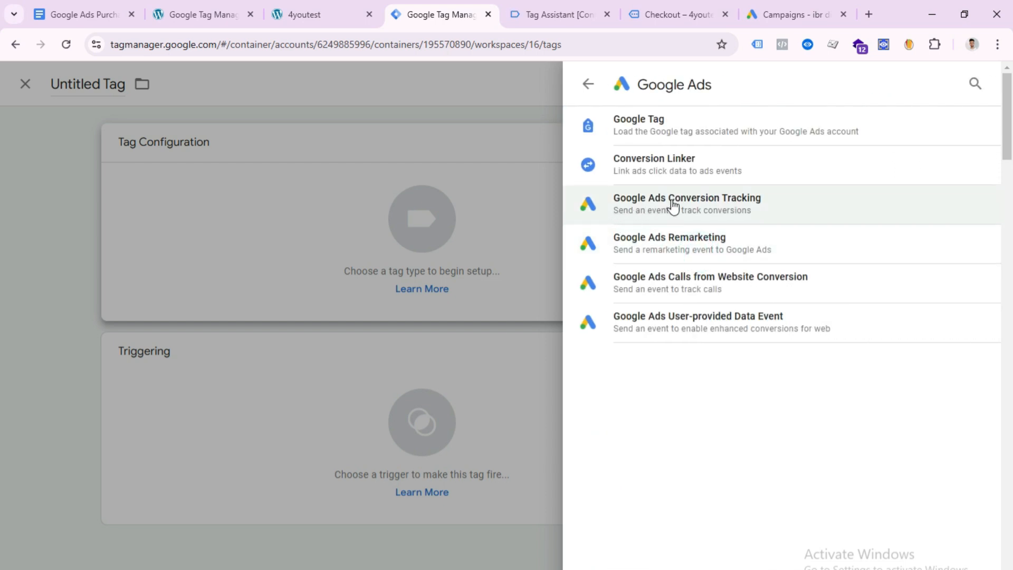
{"action": "left_click", "coordinate": [770, 212]}
{"action": "scroll", "coordinate": [636, 375], "scroll_direction": "down", "scroll_amount": 2}
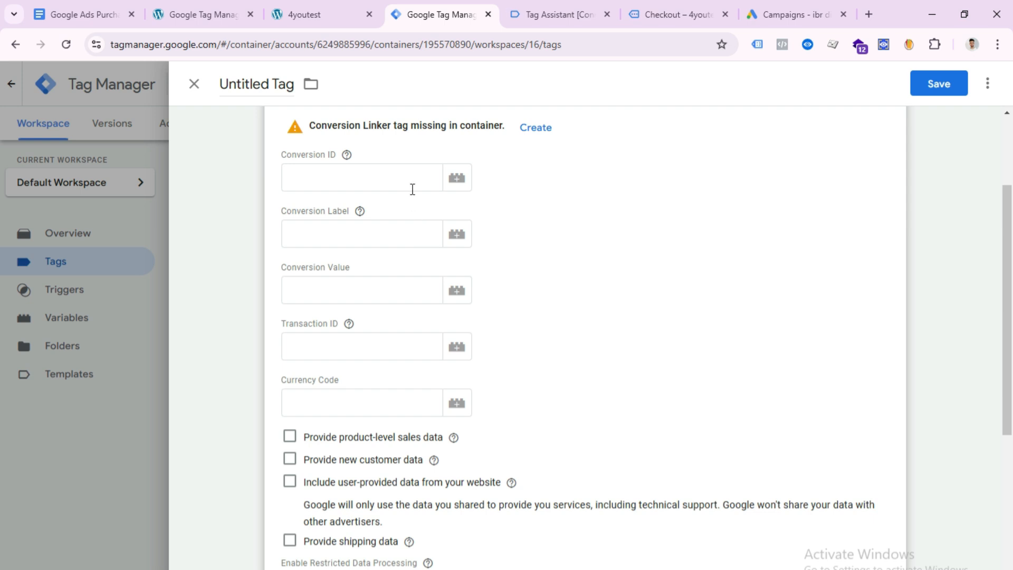
{"action": "scroll", "coordinate": [414, 213], "scroll_direction": "up", "scroll_amount": 2}
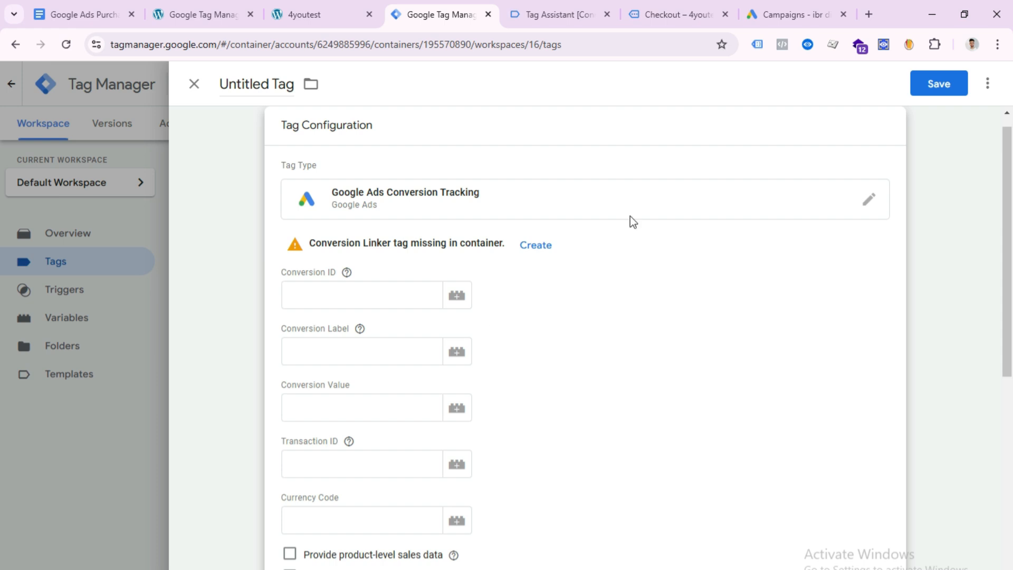
Switch to Google Ads and start a new website conversion action from the conversions summary.
{"action": "left_click", "coordinate": [780, 12]}
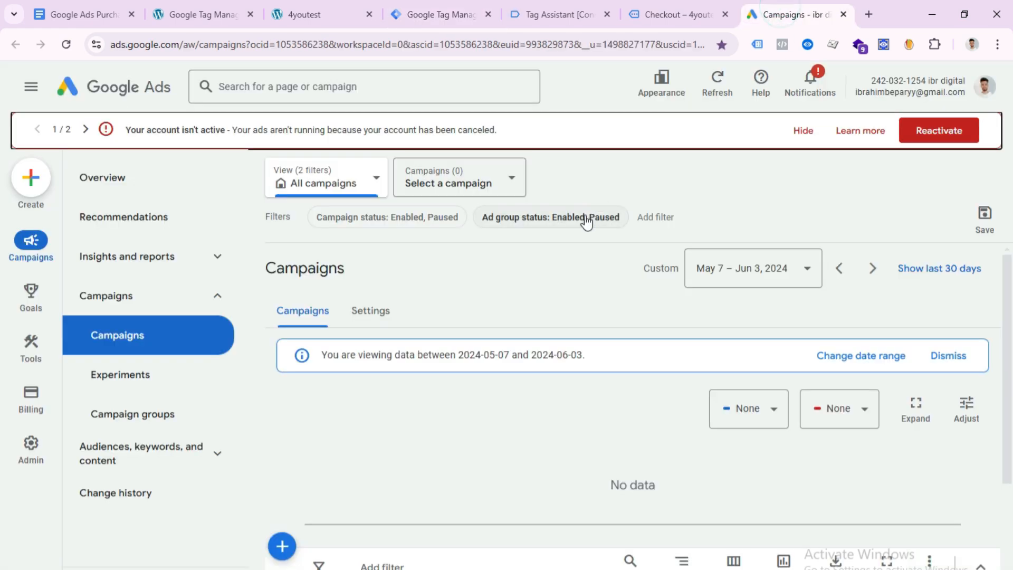
{"action": "mouse_move", "coordinate": [31, 291]}
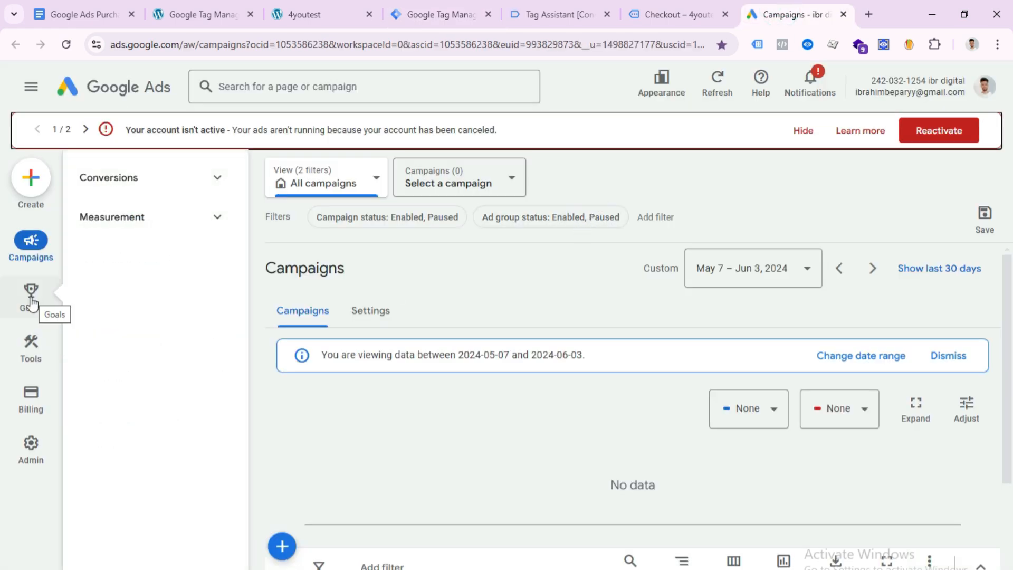
{"action": "left_click", "coordinate": [155, 182]}
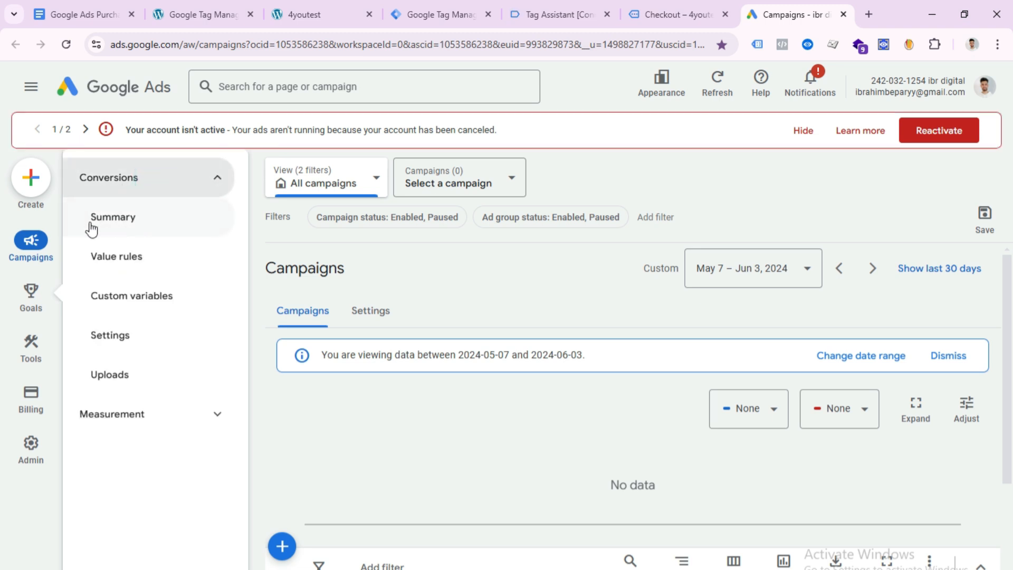
{"action": "left_click", "coordinate": [124, 224]}
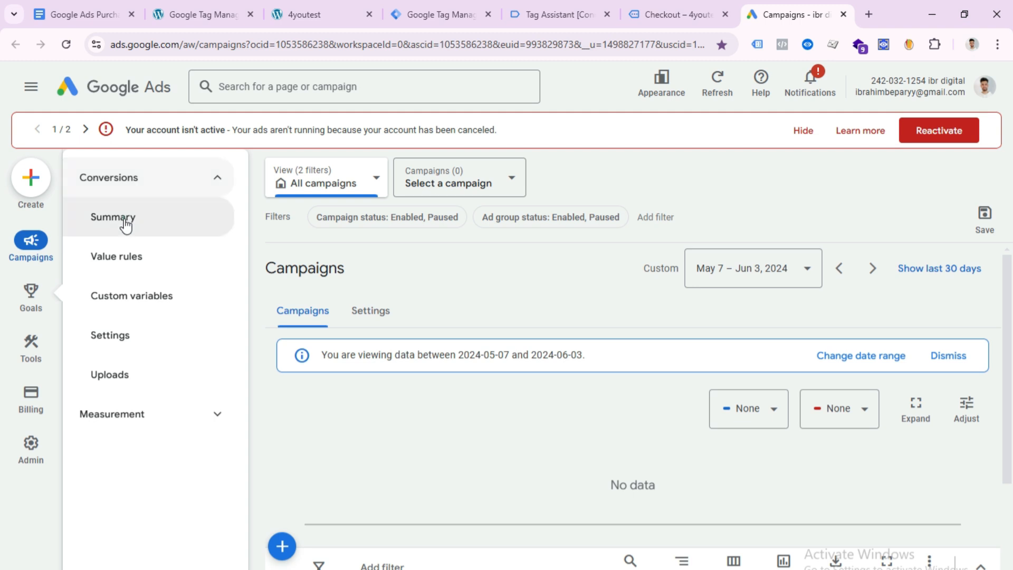
{"action": "scroll", "coordinate": [728, 387], "scroll_direction": "down", "scroll_amount": 1}
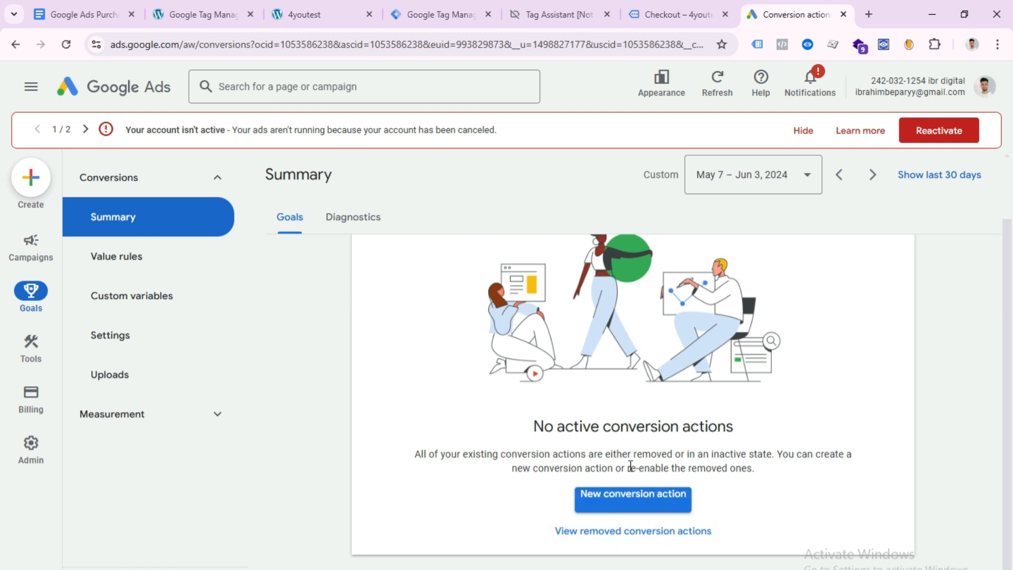
{"action": "left_click", "coordinate": [623, 500]}
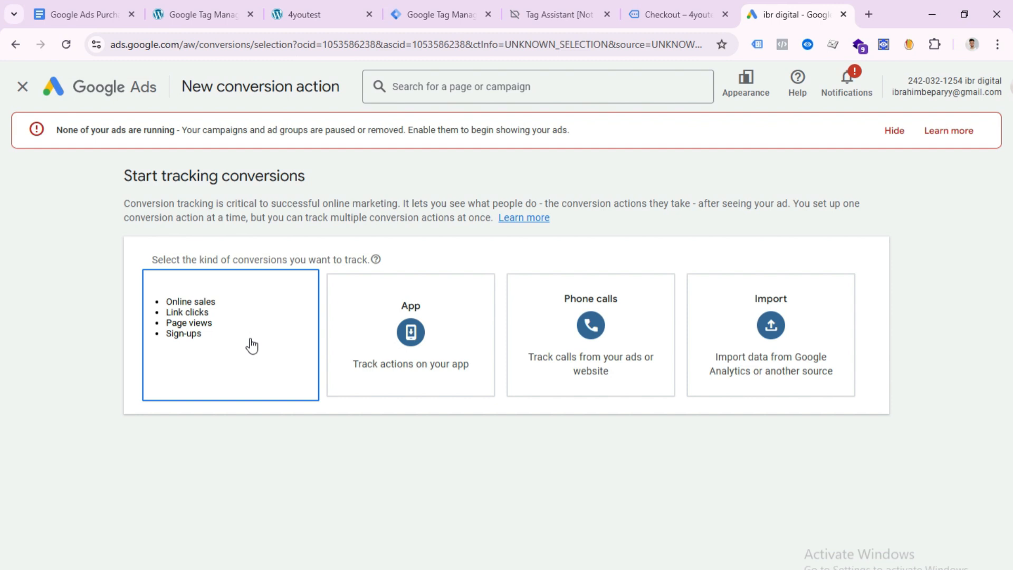
{"action": "left_click", "coordinate": [250, 341]}
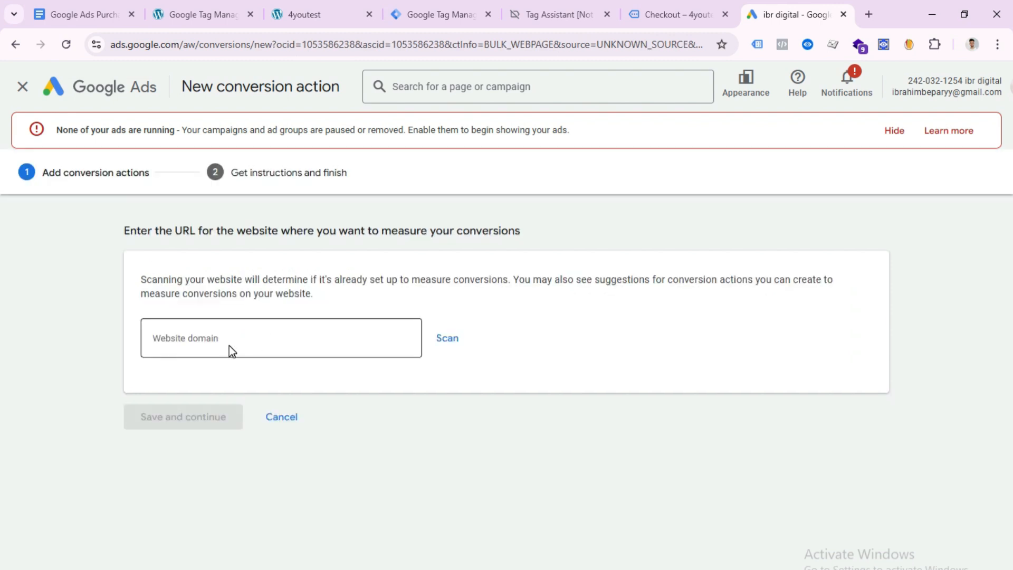
{"action": "left_click", "coordinate": [304, 11]}
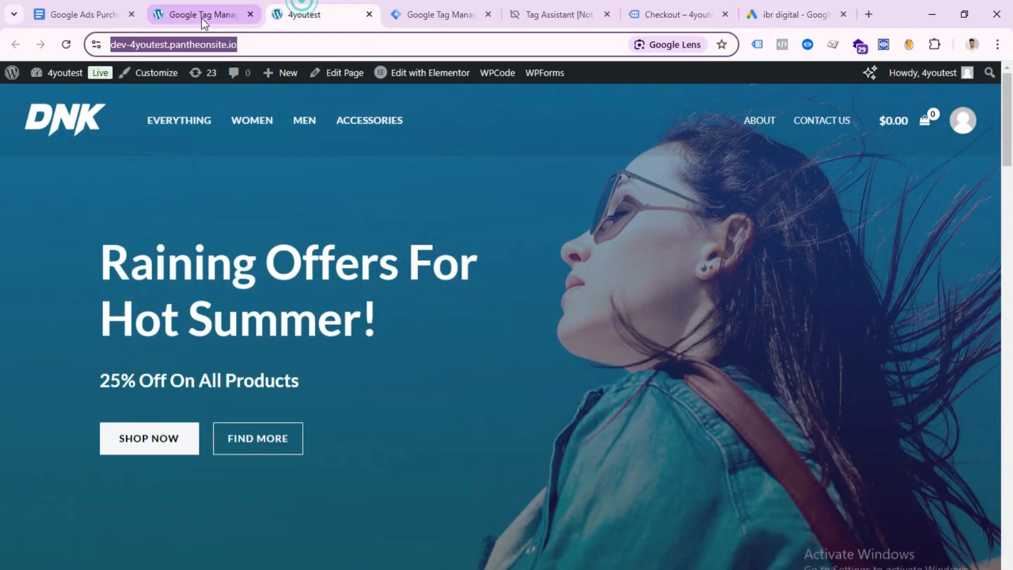
{"action": "right_click", "coordinate": [204, 46]}
{"action": "left_click", "coordinate": [250, 178]}
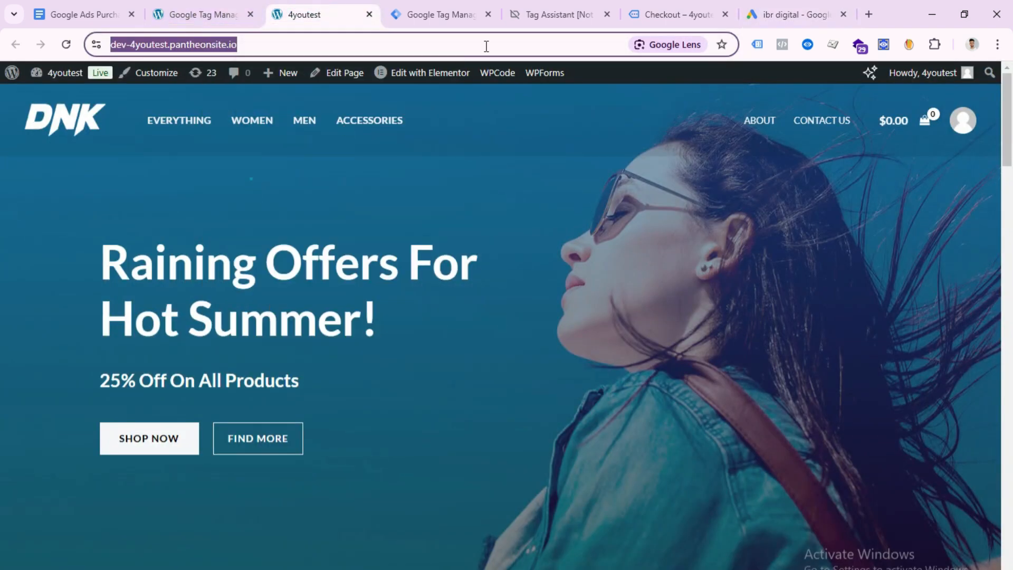
{"action": "left_click", "coordinate": [753, 10]}
{"action": "left_click", "coordinate": [314, 341]}
{"action": "right_click", "coordinate": [312, 340]}
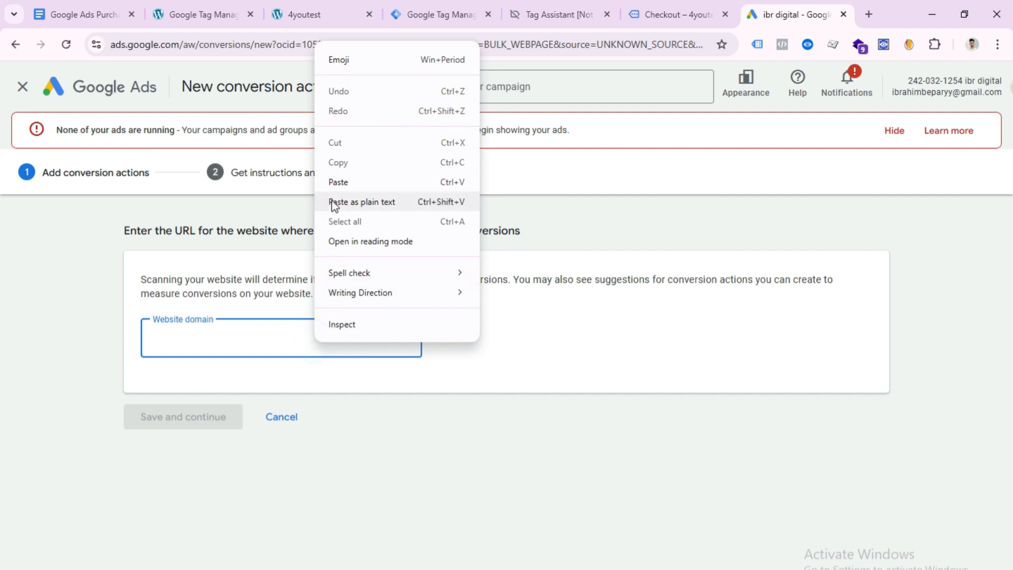
{"action": "left_click", "coordinate": [334, 184]}
{"action": "left_click", "coordinate": [454, 342]}
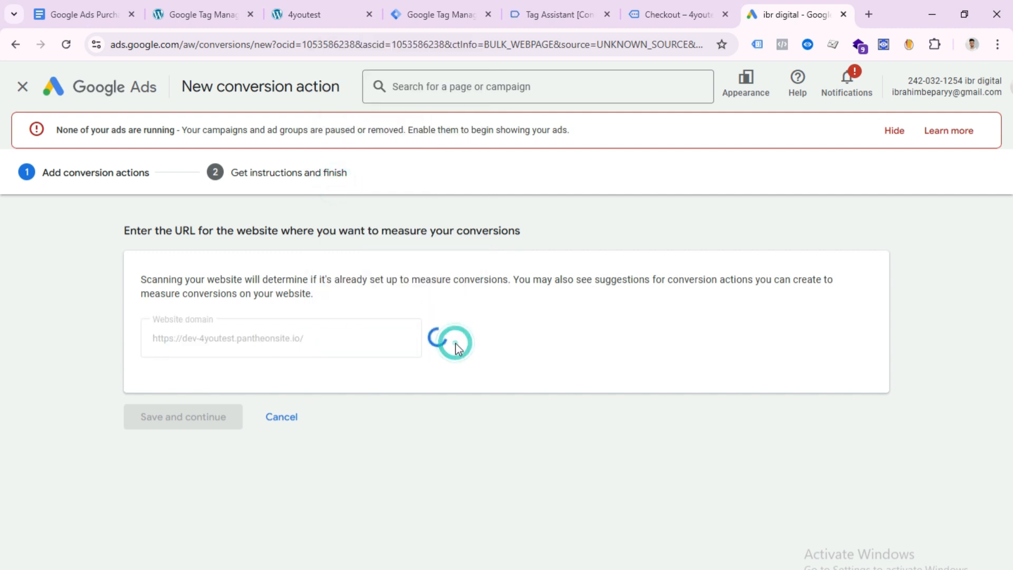
Add a manual conversion action with the goal category Purchase and the name Google Ads Purchase with GTM.
{"action": "scroll", "coordinate": [633, 385], "scroll_direction": "down", "scroll_amount": 3}
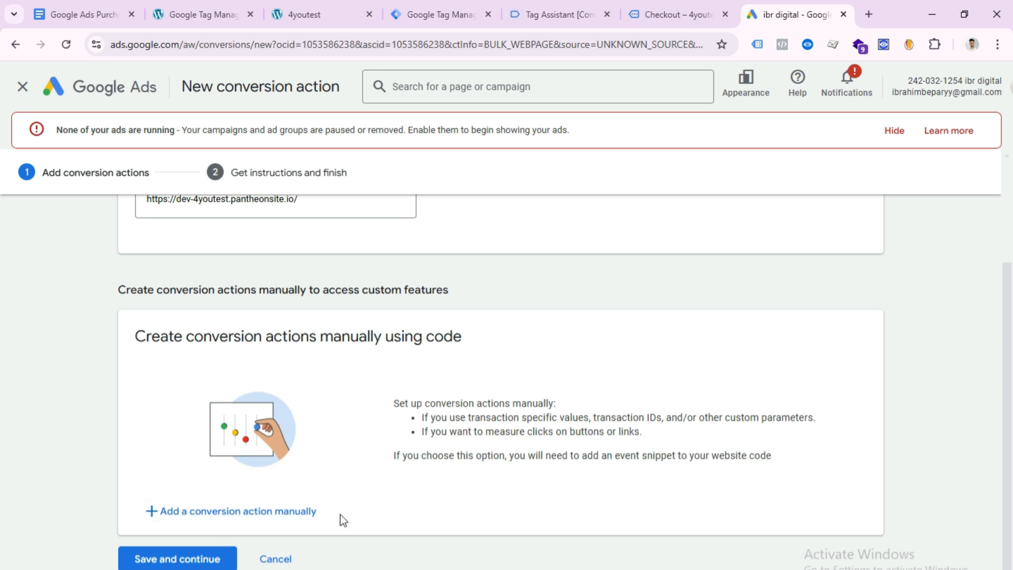
{"action": "left_click", "coordinate": [193, 511]}
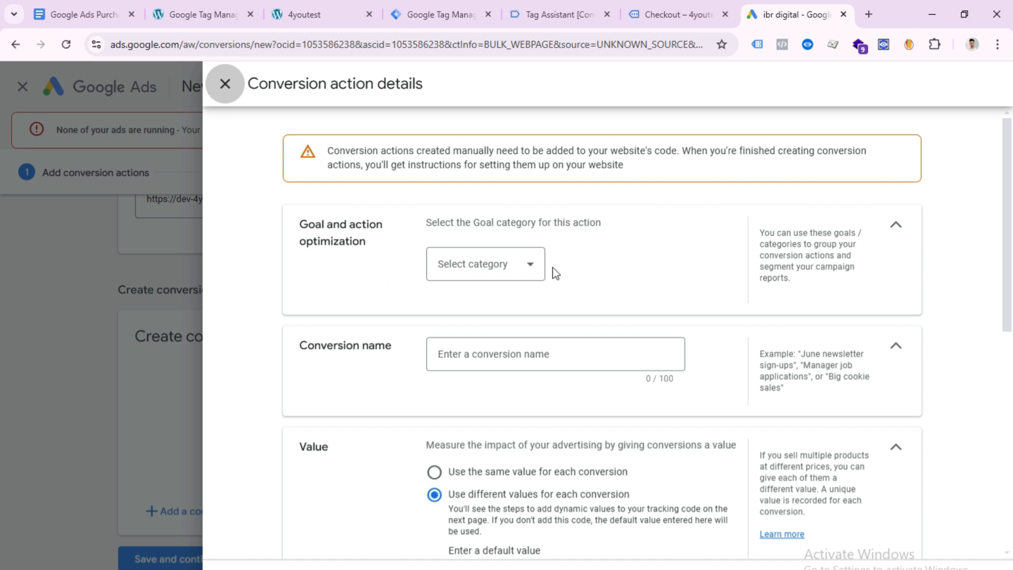
{"action": "left_click", "coordinate": [477, 270]}
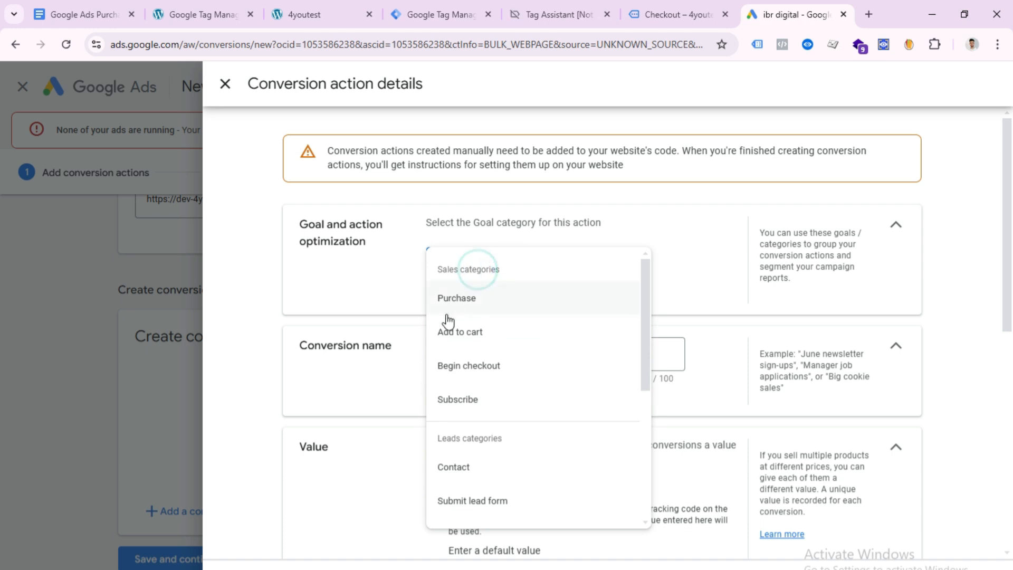
{"action": "left_click", "coordinate": [458, 299]}
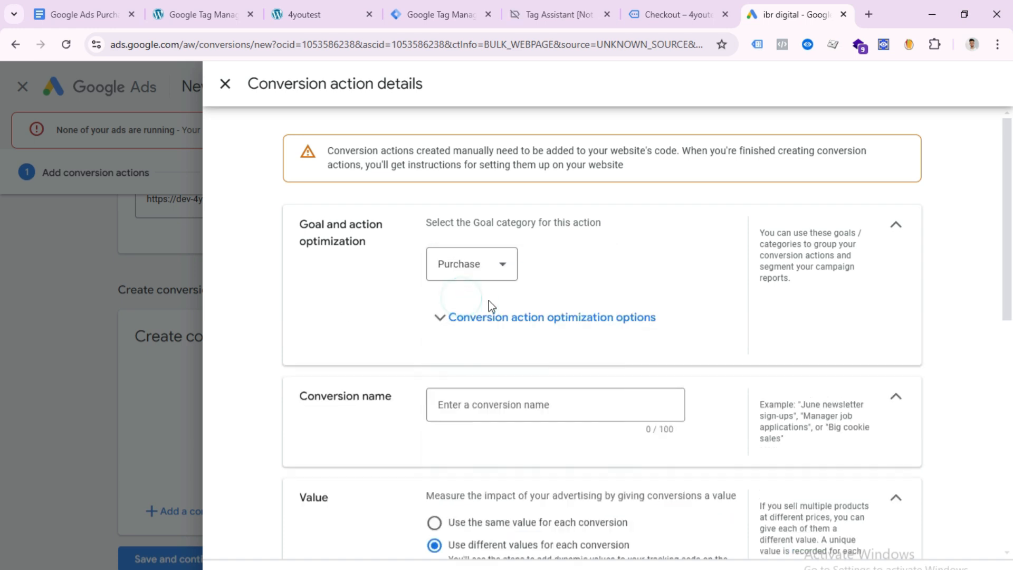
{"action": "scroll", "coordinate": [594, 347], "scroll_direction": "down", "scroll_amount": 2}
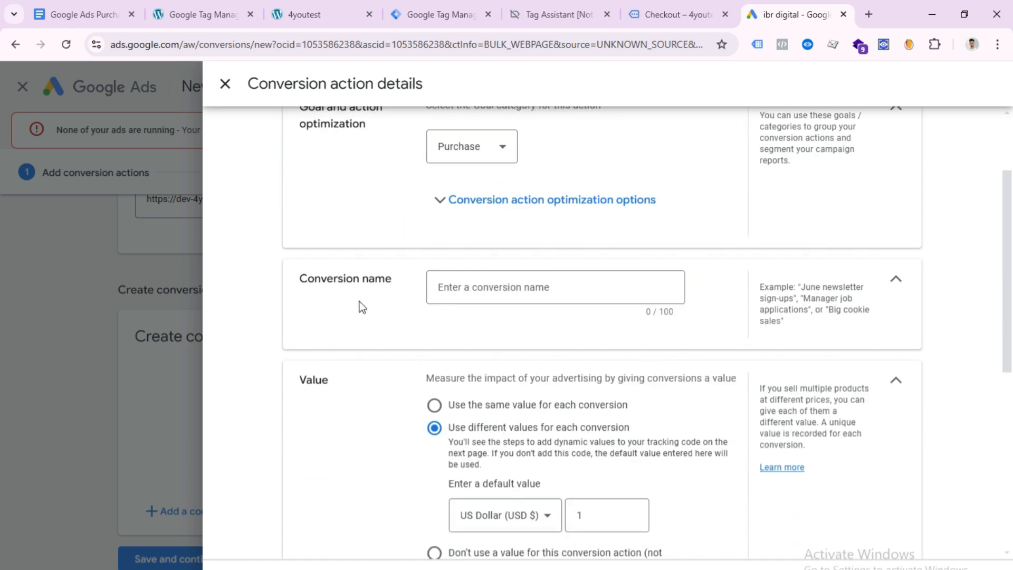
{"action": "left_click", "coordinate": [513, 290]}
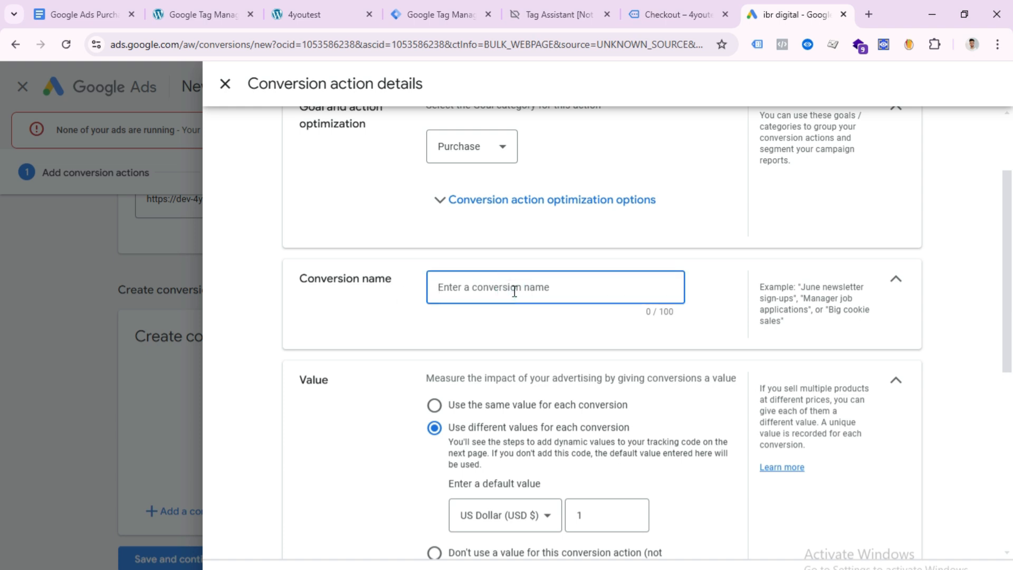
{"action": "key", "text": "ctrl+v"}
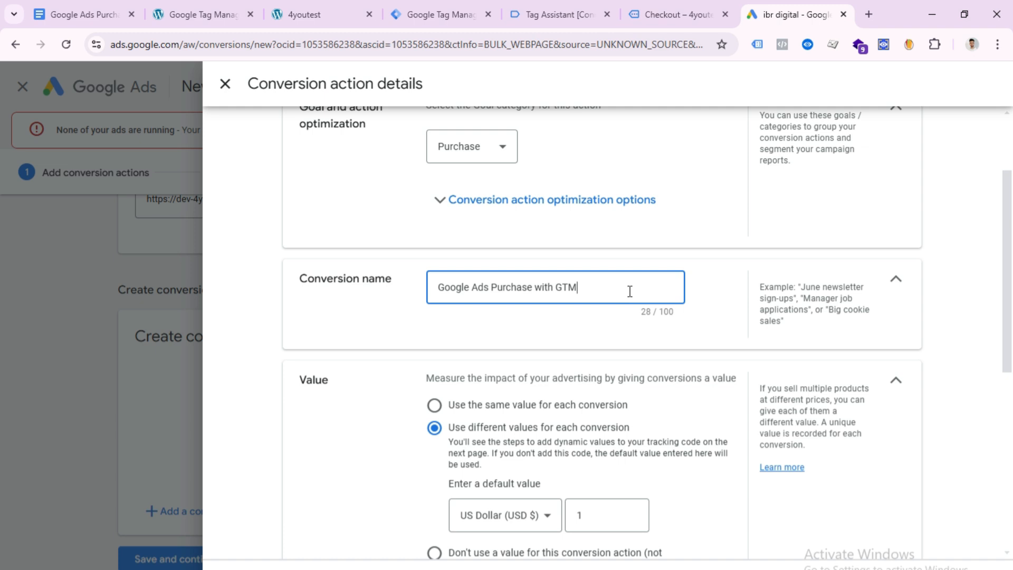
Review the value, count and attribution settings and confirm the conversion action with different values and every conversion counted.
{"action": "scroll", "coordinate": [622, 281], "scroll_direction": "down", "scroll_amount": 4}
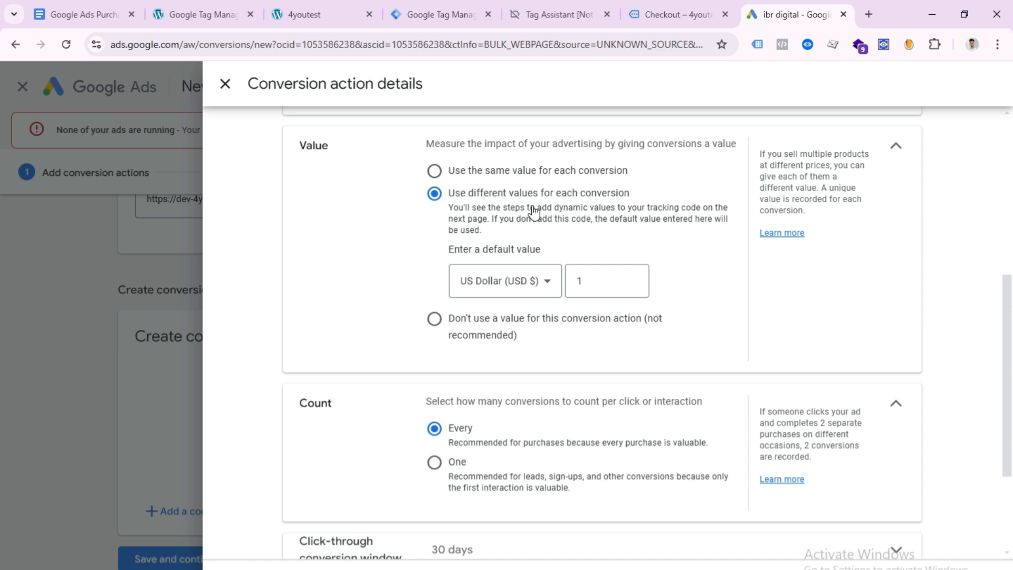
{"action": "scroll", "coordinate": [520, 332], "scroll_direction": "down", "scroll_amount": 2}
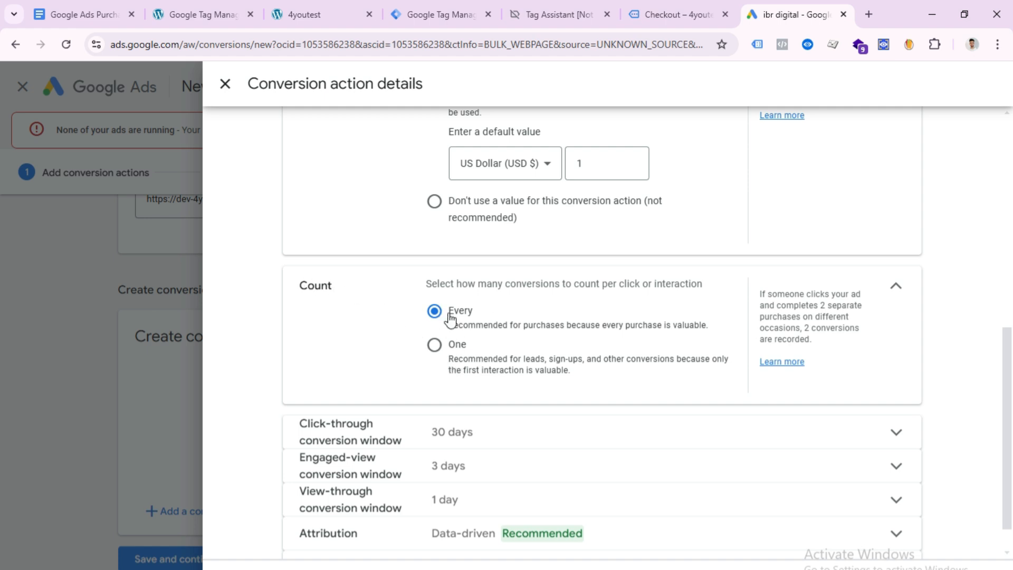
{"action": "scroll", "coordinate": [549, 498], "scroll_direction": "down", "scroll_amount": 1}
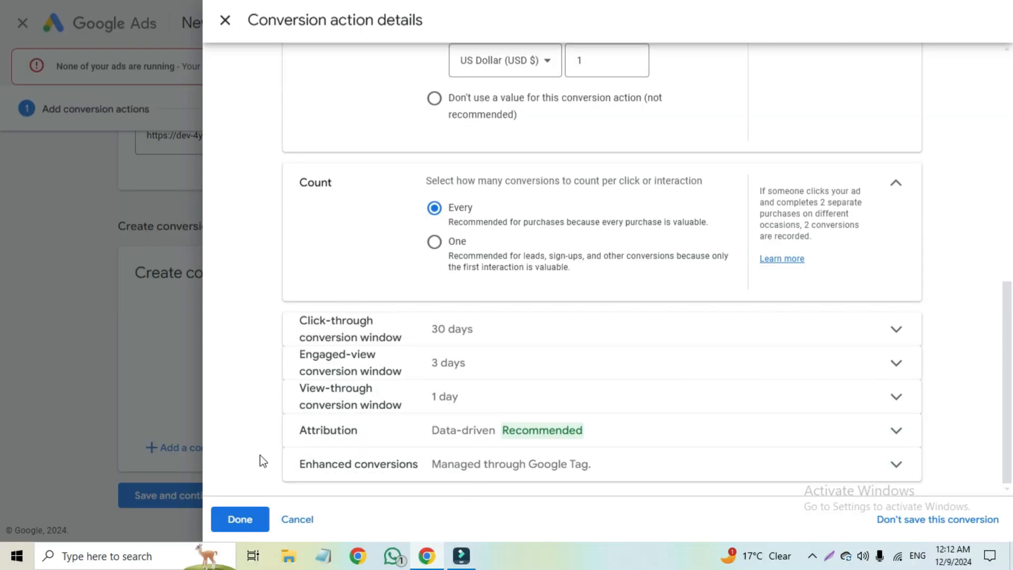
{"action": "left_click", "coordinate": [252, 517]}
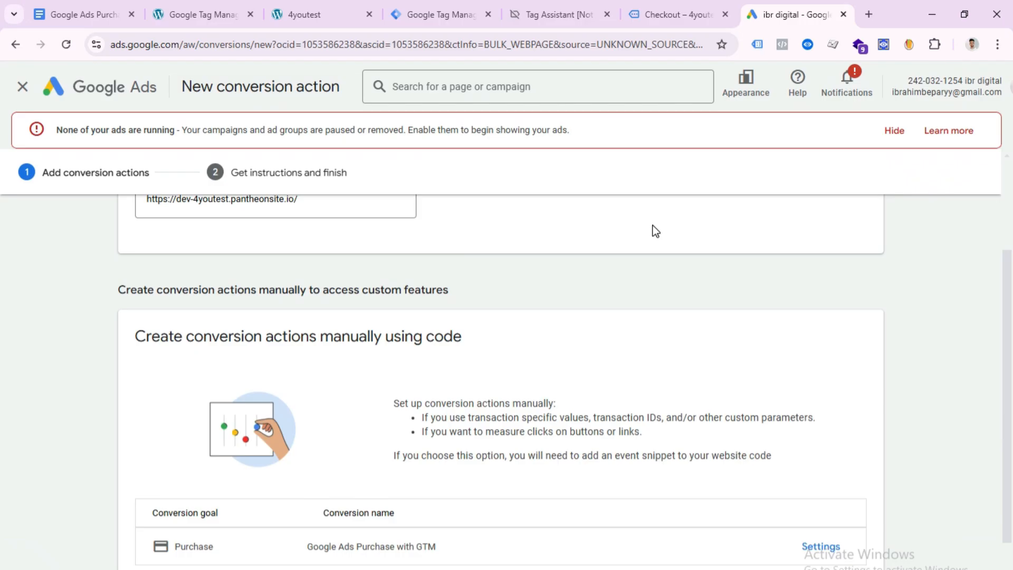
Save the conversion action Google Ads Purchase with GTM and show its Google Tag Manager installation instructions.
{"action": "scroll", "coordinate": [634, 224], "scroll_direction": "down", "scroll_amount": 2}
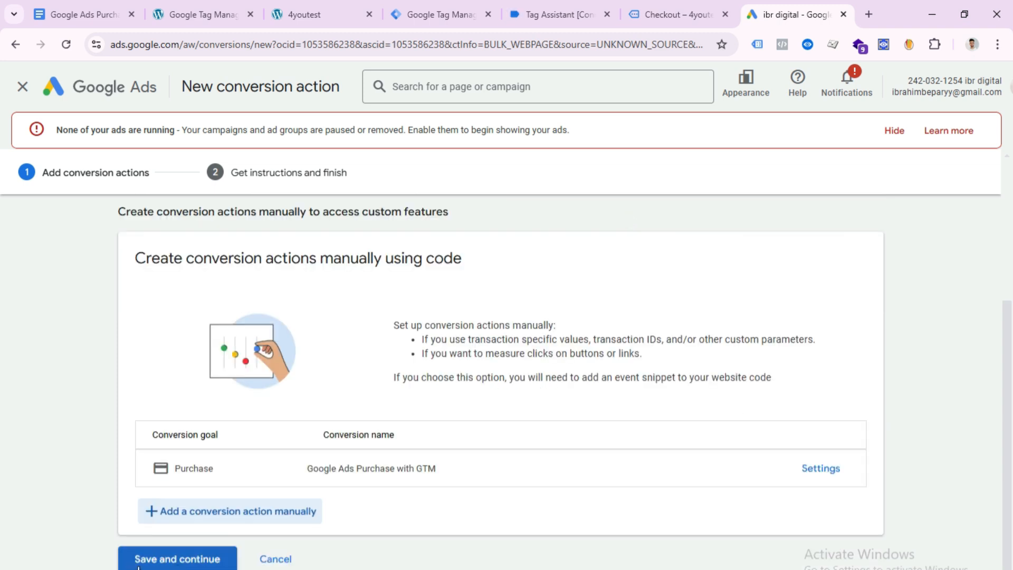
{"action": "left_click", "coordinate": [192, 564]}
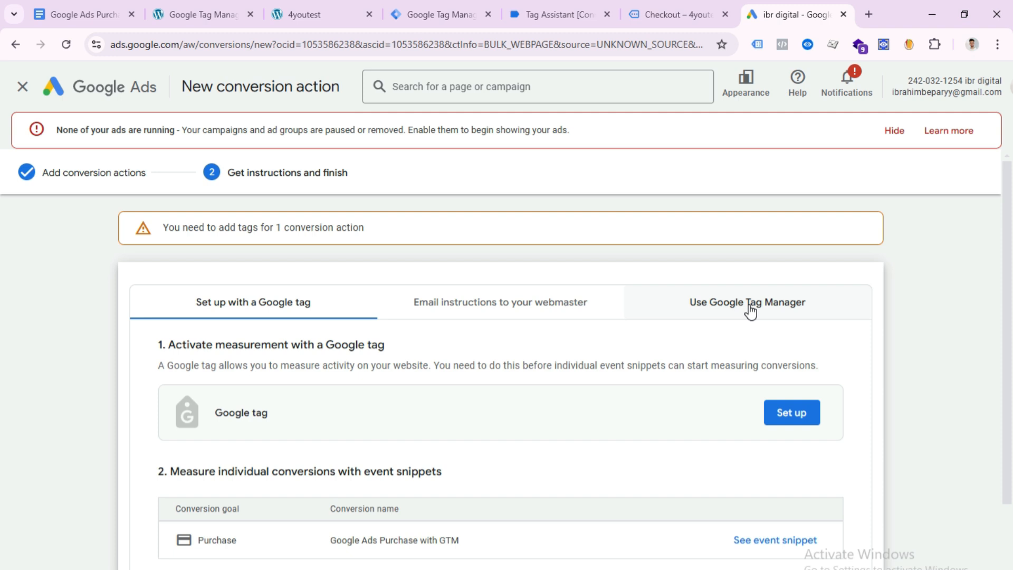
{"action": "left_click", "coordinate": [734, 311]}
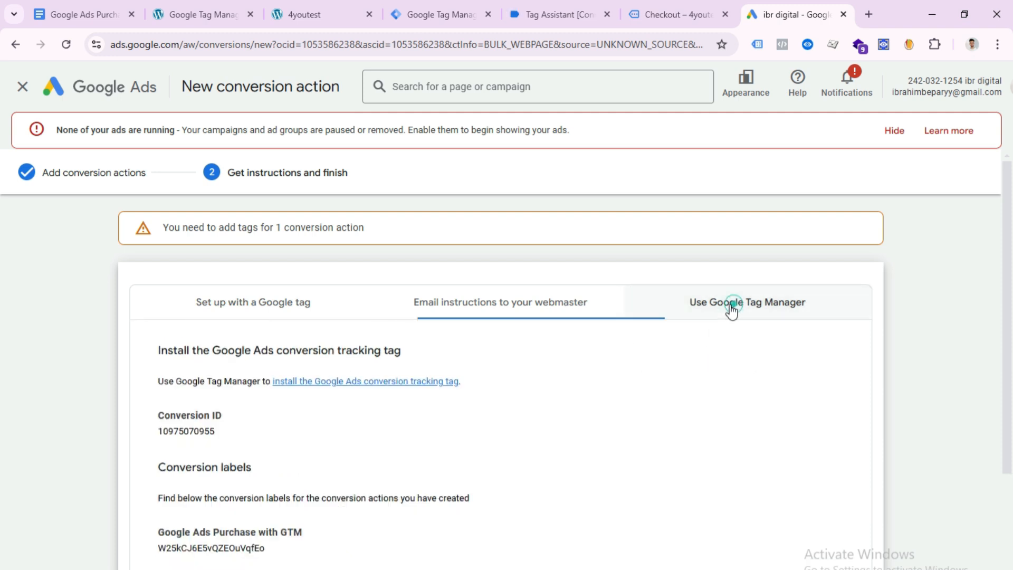
{"action": "scroll", "coordinate": [754, 328], "scroll_direction": "down", "scroll_amount": 2}
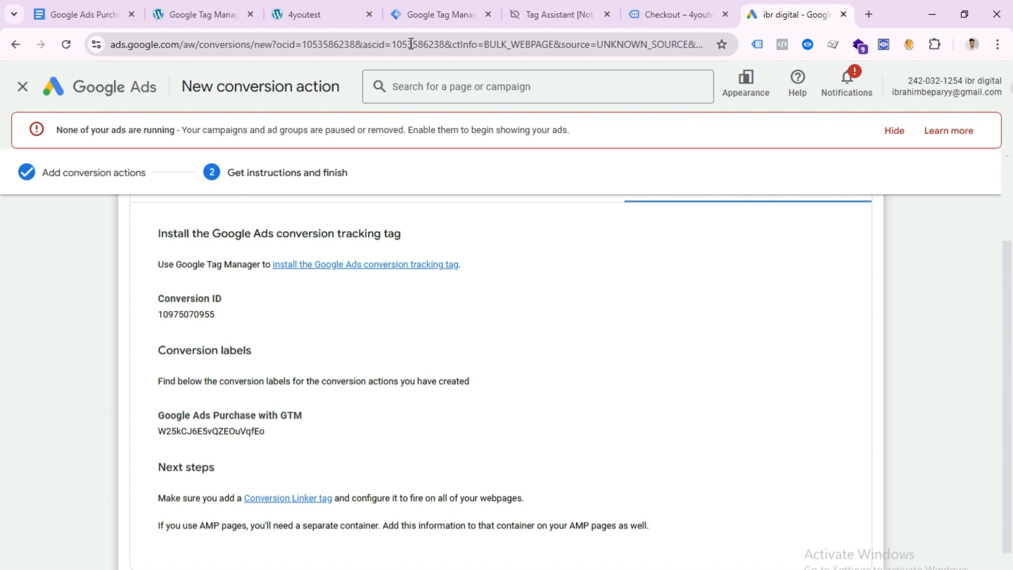
Copy the conversion ID from Google Ads into the Conversion ID of the untitled Google Ads Conversion Tracking tag in Tag Manager.
{"action": "left_click", "coordinate": [477, 14]}
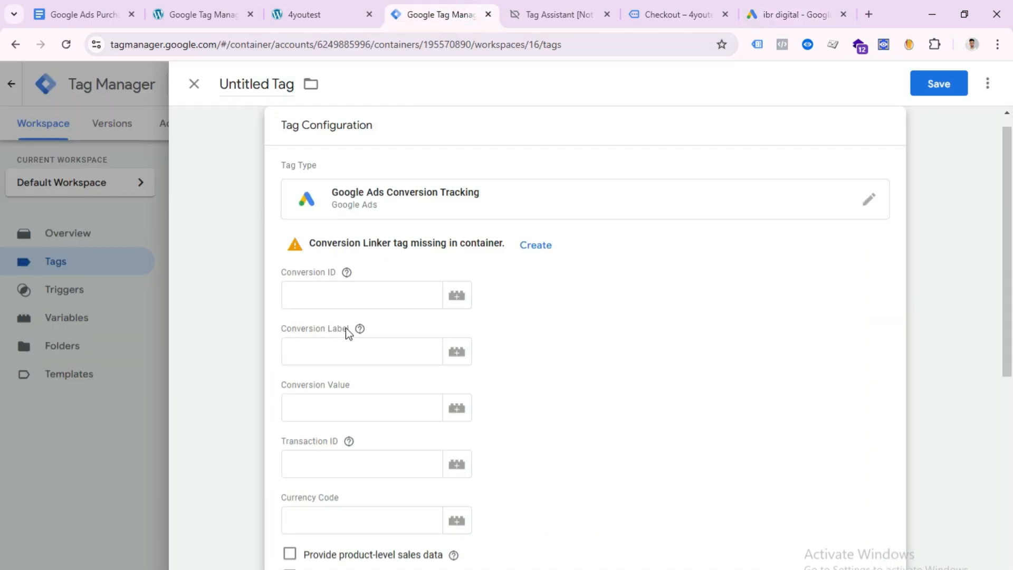
{"action": "left_click", "coordinate": [793, 14]}
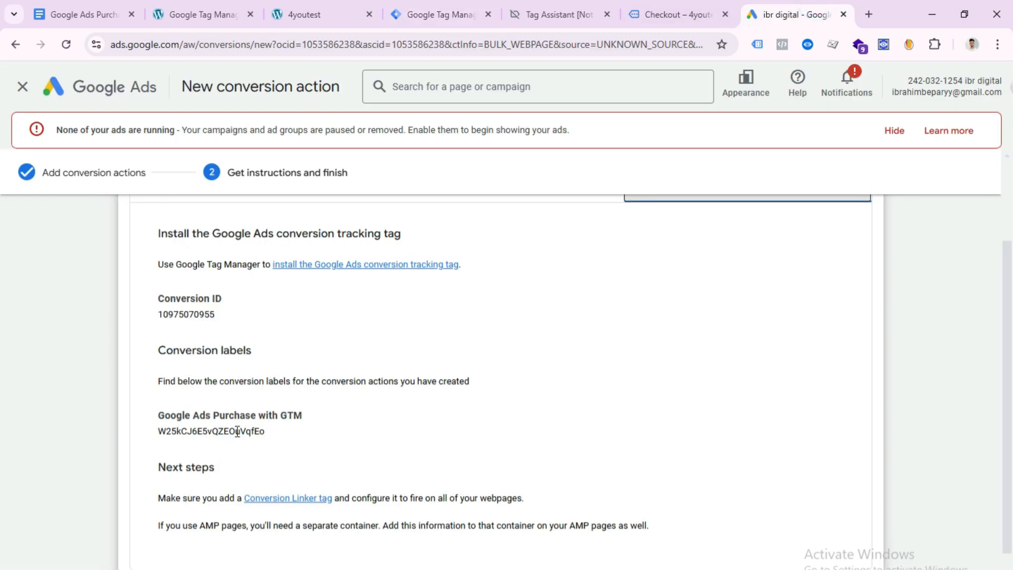
{"action": "left_click_drag", "start_coordinate": [158, 315], "coordinate": [230, 318]}
{"action": "key", "text": "ctrl+c"}
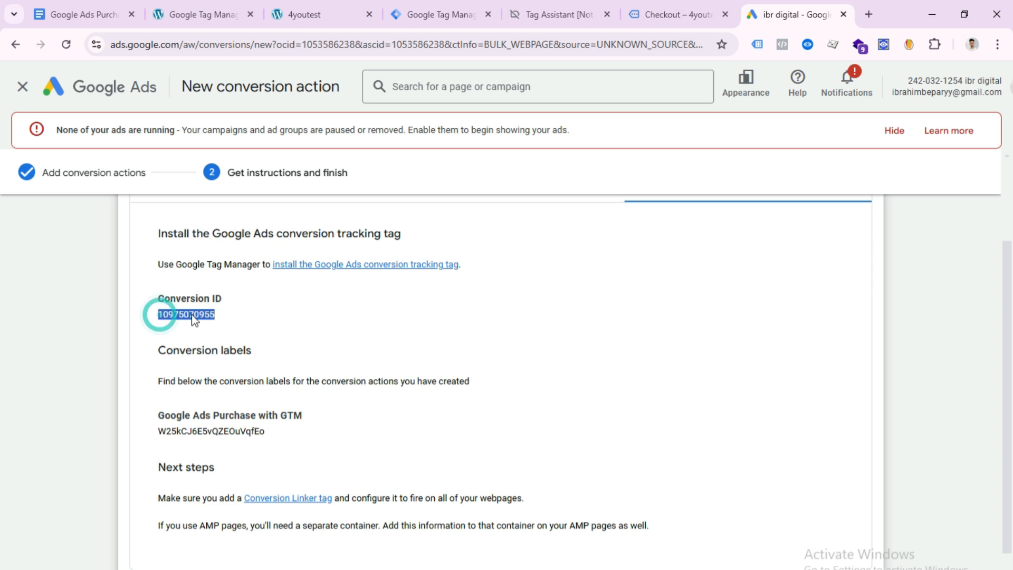
{"action": "left_click", "coordinate": [422, 14]}
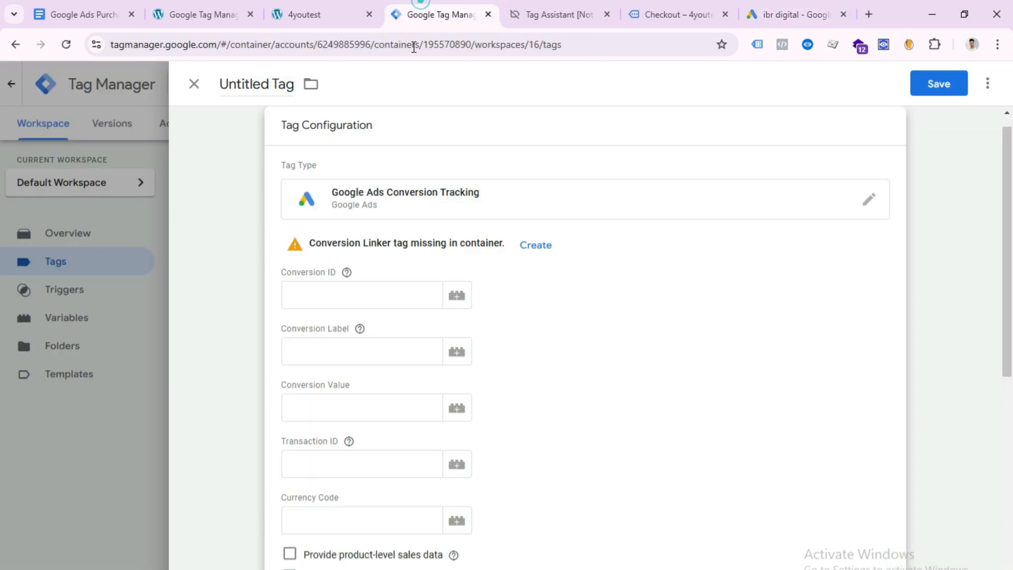
{"action": "left_click", "coordinate": [348, 289]}
{"action": "right_click", "coordinate": [347, 294]}
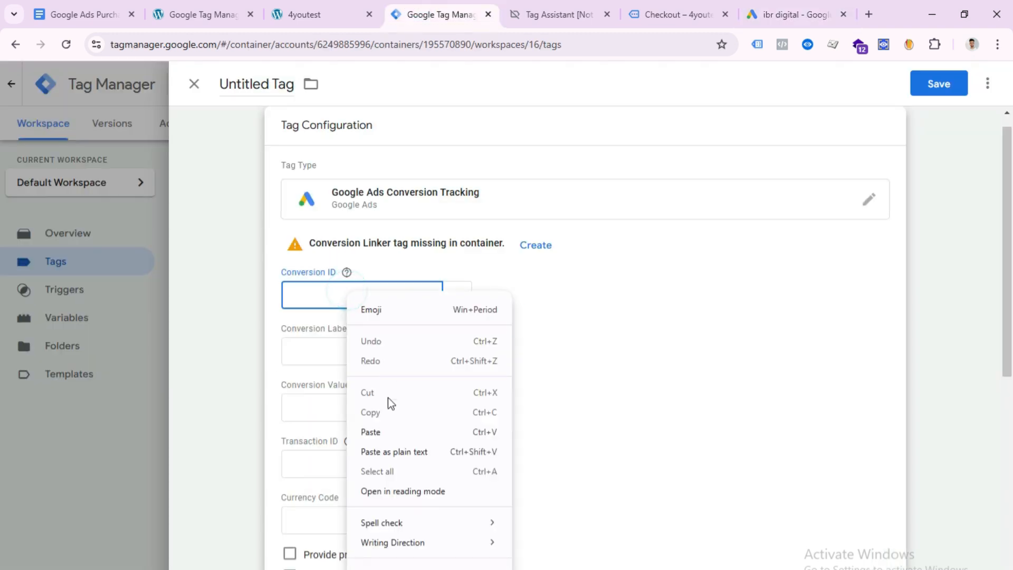
{"action": "left_click", "coordinate": [384, 431]}
Copy the conversion label of Google Ads Purchase with GTM from Google Ads into the tag's Conversion Label in Tag Manager.
{"action": "left_click", "coordinate": [775, 11]}
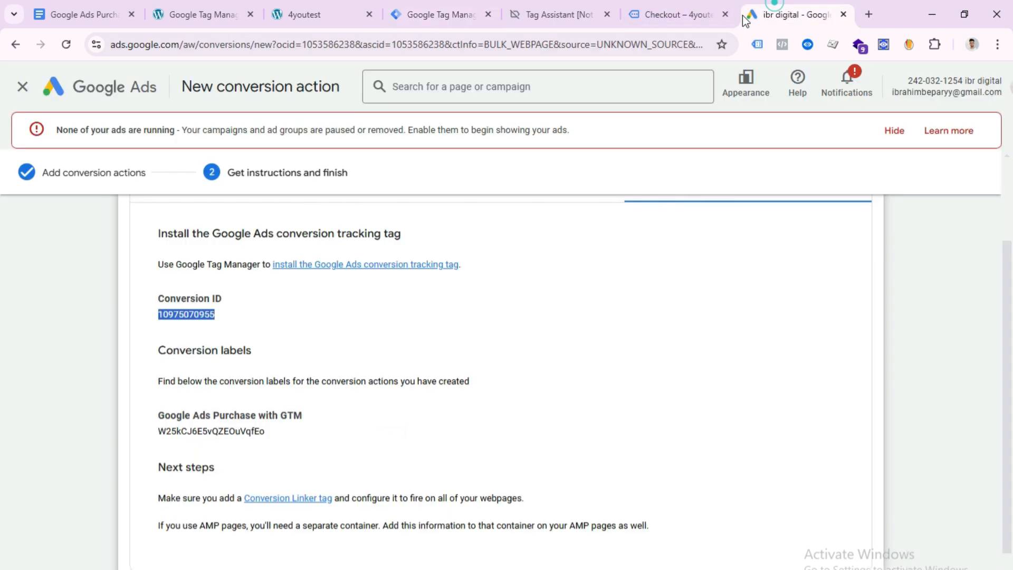
{"action": "left_click_drag", "start_coordinate": [152, 429], "coordinate": [243, 428]}
{"action": "left_click", "coordinate": [244, 428]}
{"action": "left_click_drag", "start_coordinate": [160, 431], "coordinate": [270, 436]}
{"action": "right_click", "coordinate": [259, 440]}
{"action": "left_click", "coordinate": [283, 457]}
{"action": "left_click", "coordinate": [445, 11]}
{"action": "left_click", "coordinate": [333, 358]}
{"action": "right_click", "coordinate": [329, 349]}
{"action": "left_click", "coordinate": [363, 185]}
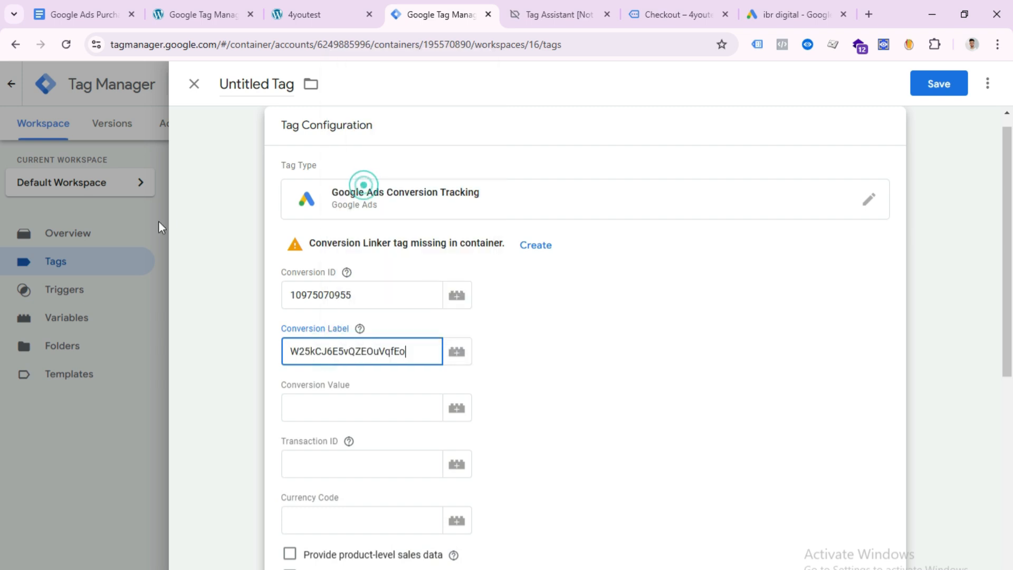
Assign Purchase - Trigger as the firing trigger of the Google Ads Conversion Tracking tag.
{"action": "left_click", "coordinate": [603, 416]}
{"action": "scroll", "coordinate": [543, 337], "scroll_direction": "down", "scroll_amount": 2}
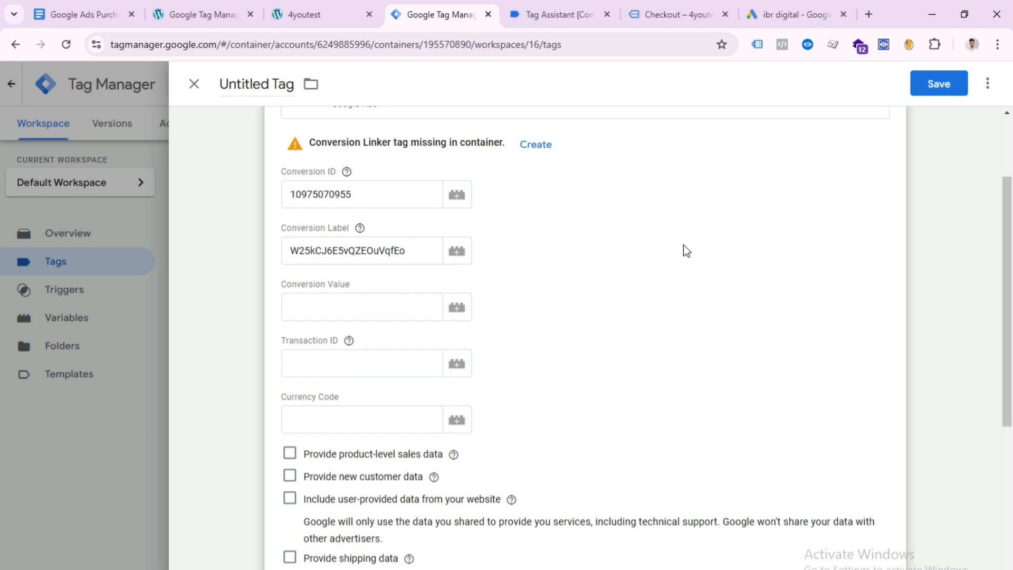
{"action": "scroll", "coordinate": [680, 251], "scroll_direction": "down", "scroll_amount": 5}
{"action": "left_click", "coordinate": [581, 446]}
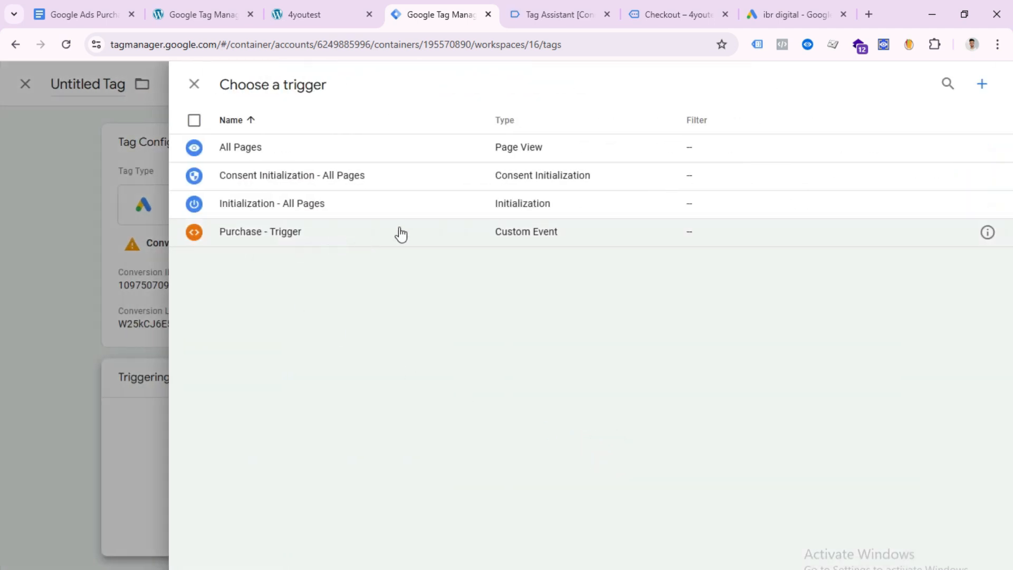
{"action": "left_click", "coordinate": [387, 241]}
Save the tag under the name Google Ads Purchase Conversion Tracking.
{"action": "left_click", "coordinate": [939, 83]}
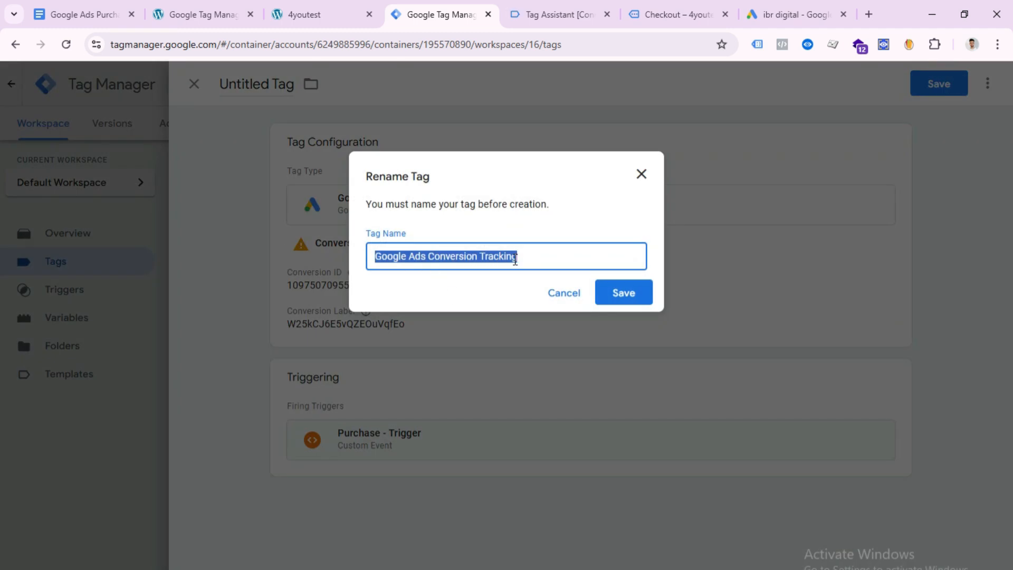
{"action": "left_click", "coordinate": [407, 256]}
{"action": "left_click", "coordinate": [426, 256]}
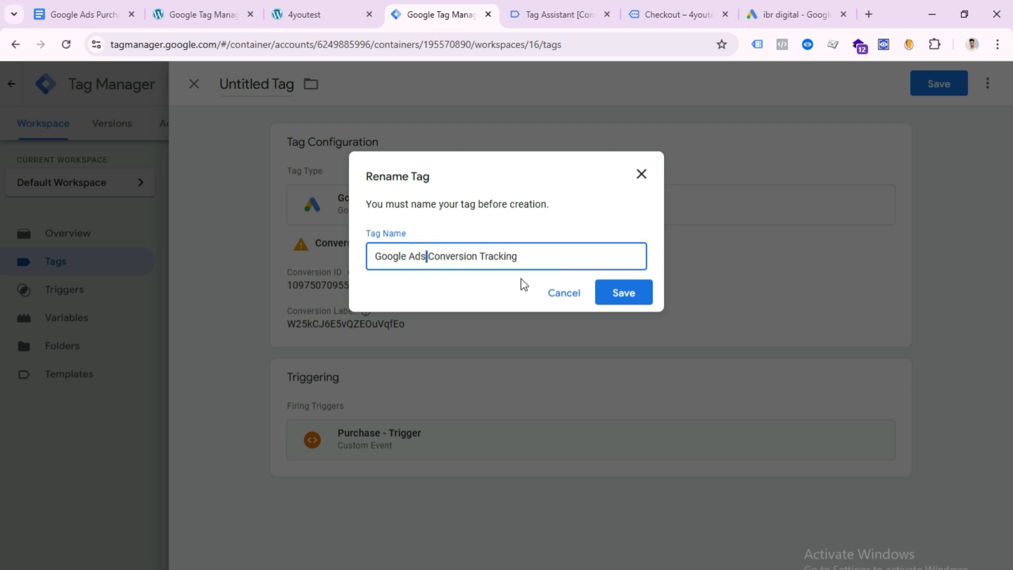
{"action": "type", "text": "purchase"}
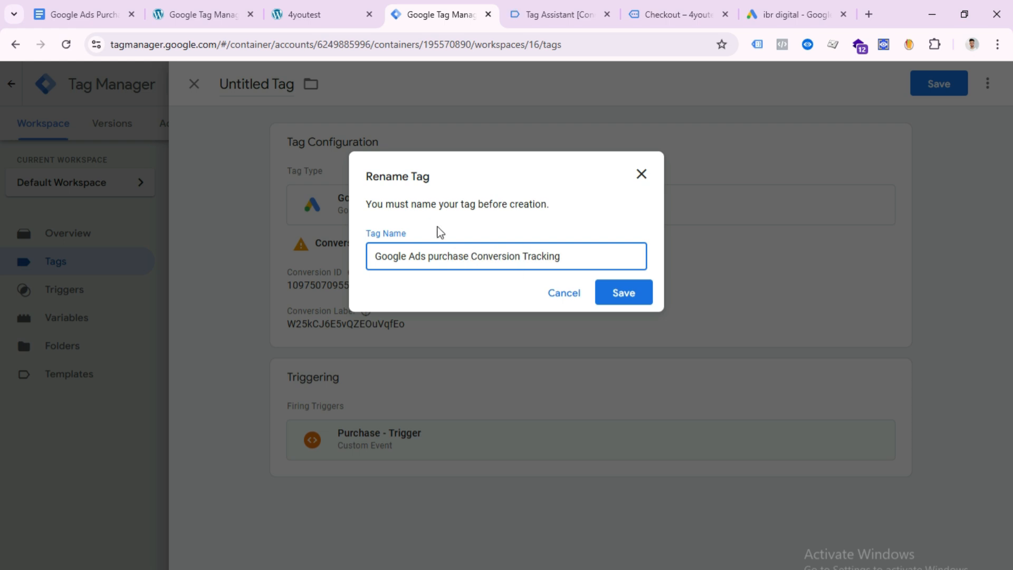
{"action": "left_click", "coordinate": [434, 257]}
{"action": "key", "text": "BackSpace"}
{"action": "type", "text": "P"}
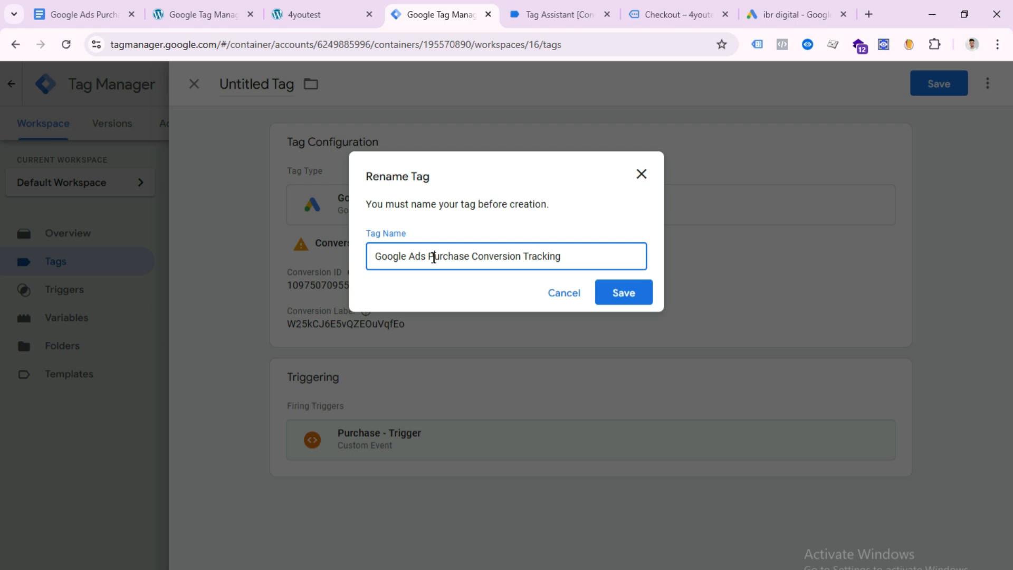
{"action": "left_click", "coordinate": [630, 300]}
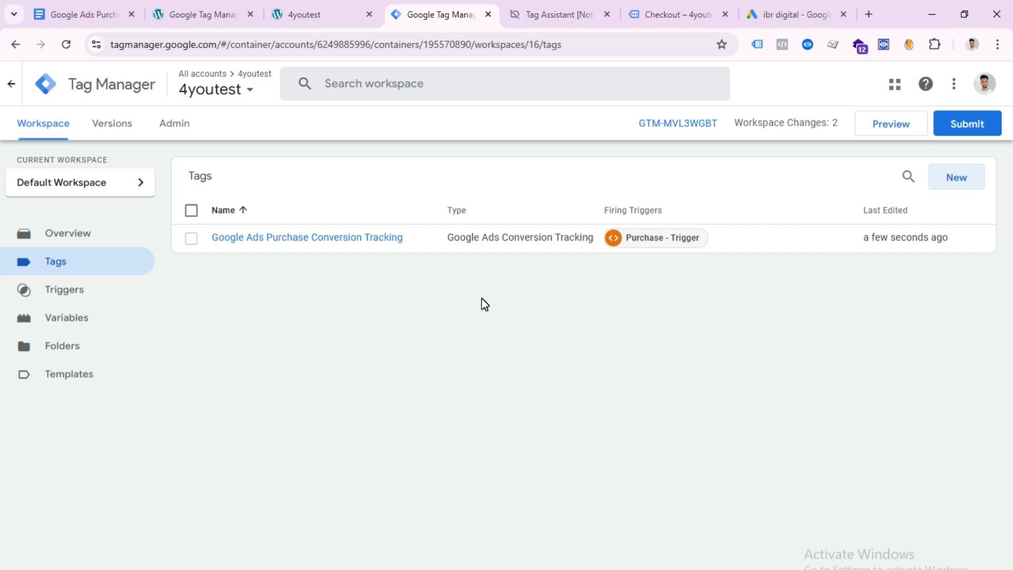
Switch to Tag Assistant and examine the data layer values of the purchase event, especially its ecommerce section.
{"action": "left_click", "coordinate": [660, 5]}
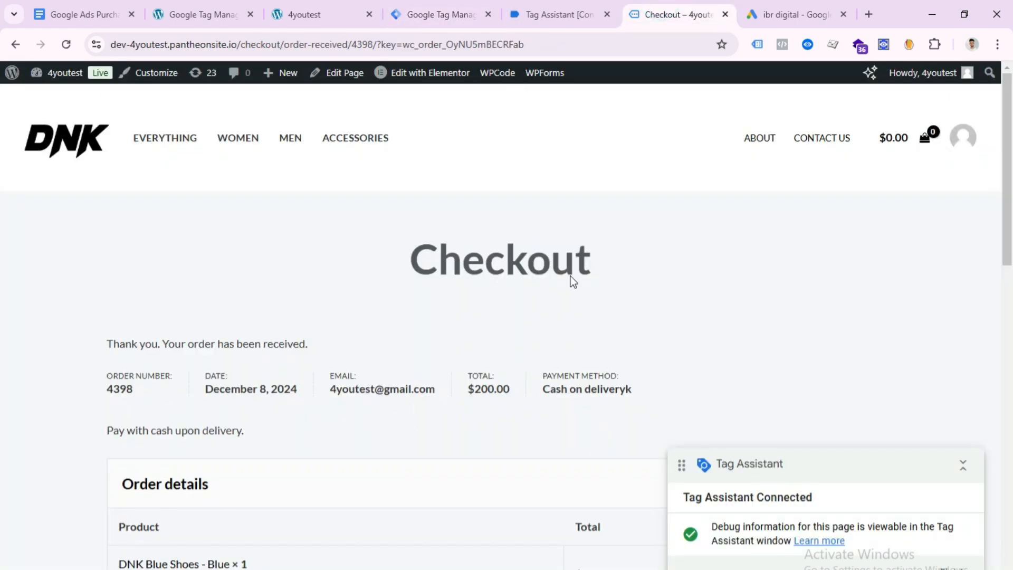
{"action": "left_click", "coordinate": [562, 5]}
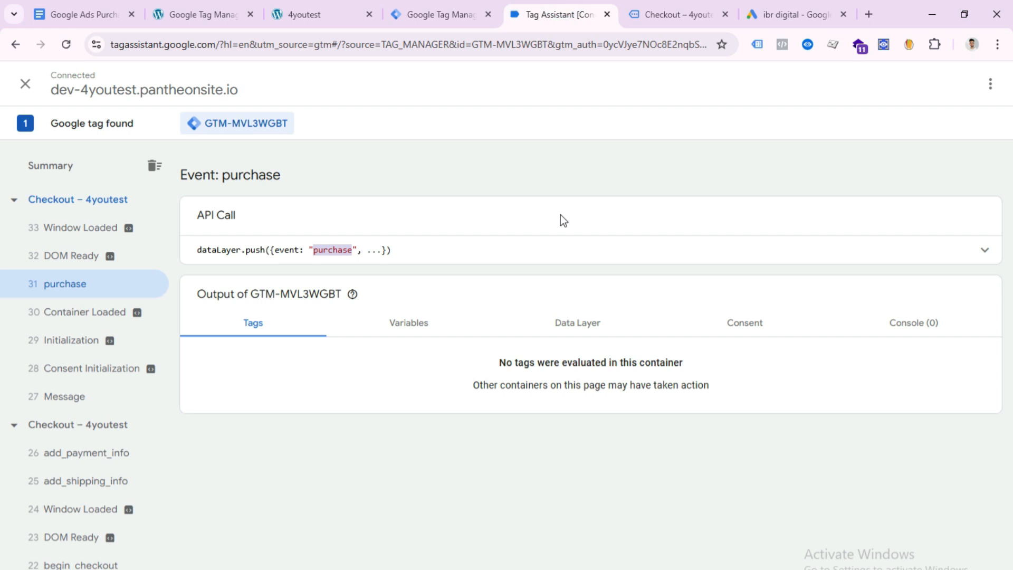
{"action": "left_click", "coordinate": [84, 285]}
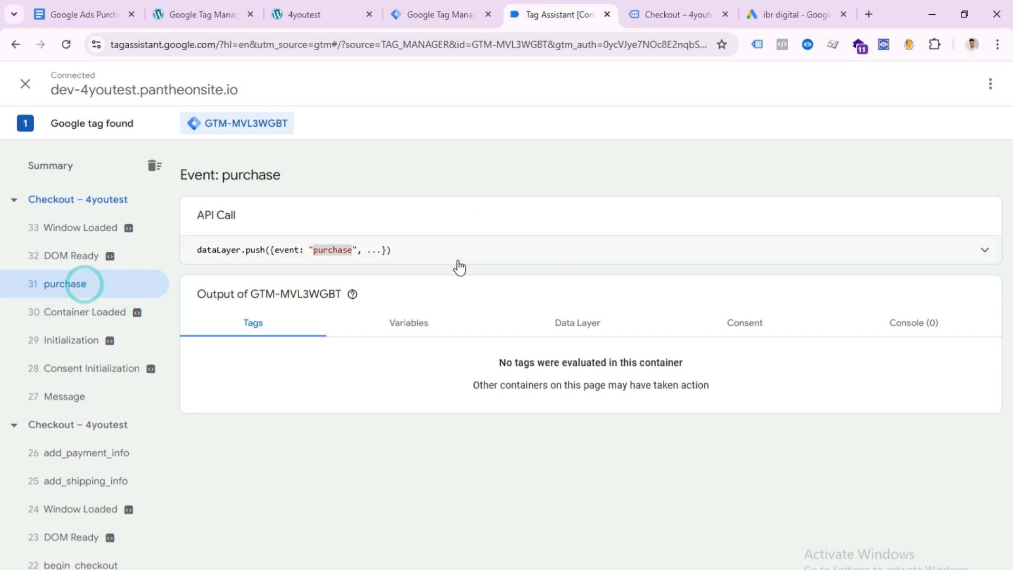
{"action": "left_click", "coordinate": [61, 287]}
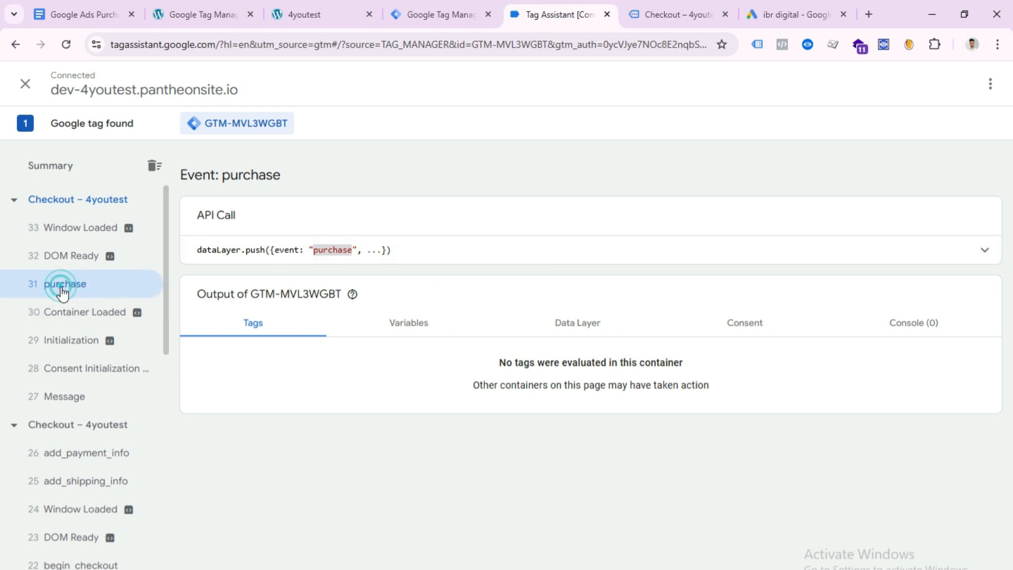
{"action": "left_click", "coordinate": [566, 328]}
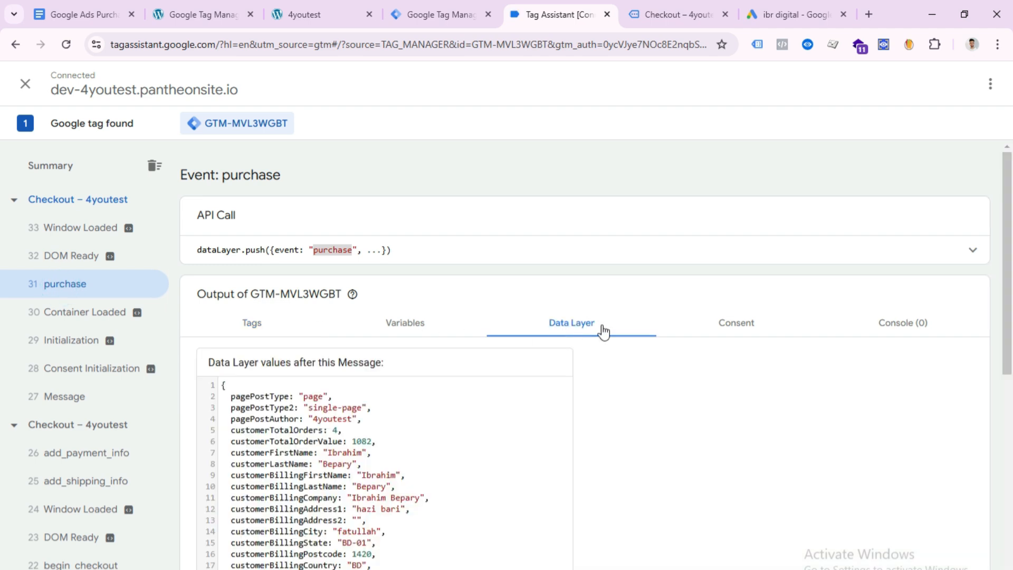
{"action": "scroll", "coordinate": [612, 369], "scroll_direction": "down", "scroll_amount": 4}
{"action": "scroll", "coordinate": [580, 370], "scroll_direction": "down", "scroll_amount": 4}
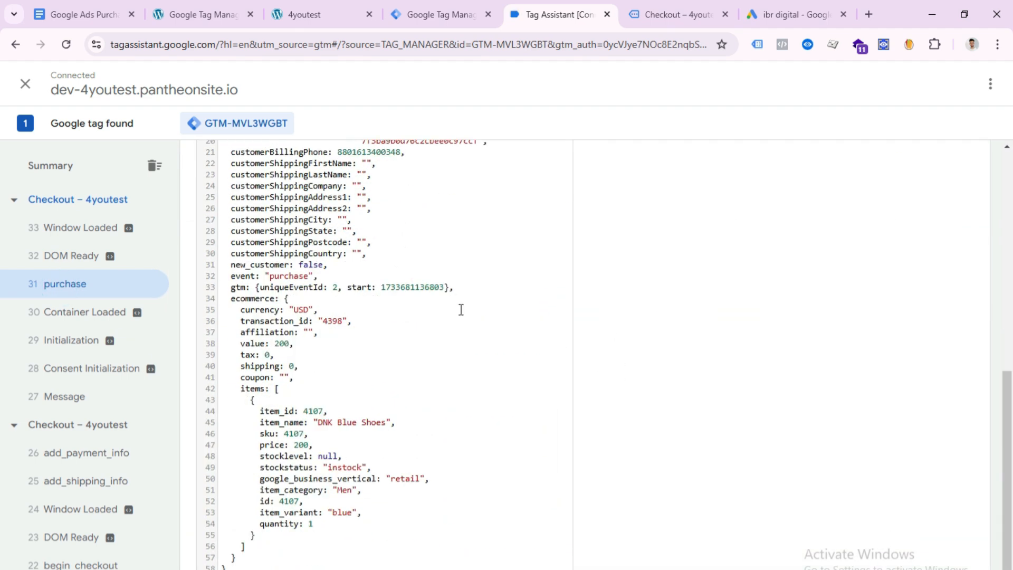
{"action": "scroll", "coordinate": [428, 407], "scroll_direction": "up", "scroll_amount": 5}
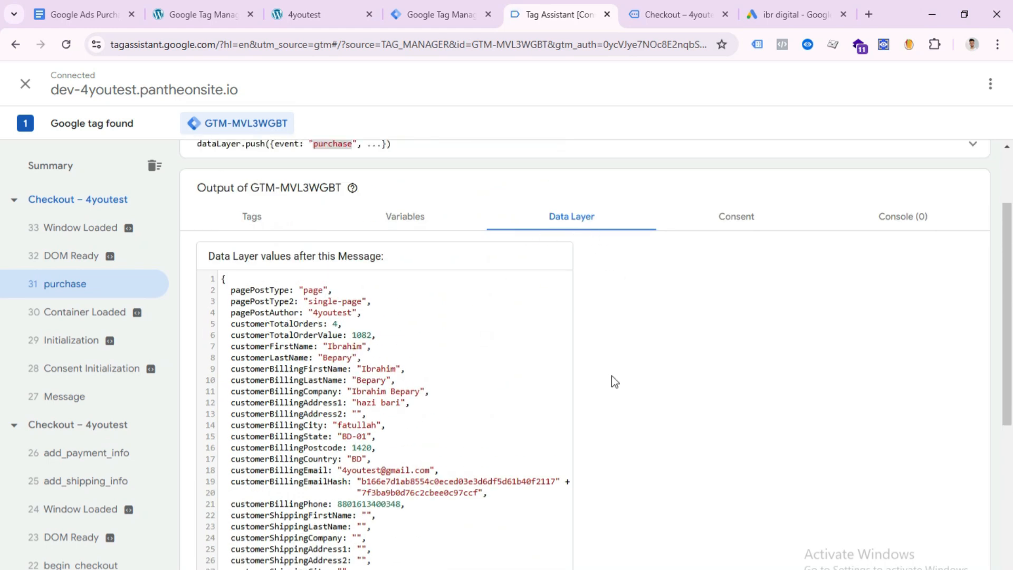
{"action": "scroll", "coordinate": [527, 376], "scroll_direction": "down", "scroll_amount": 2}
{"action": "scroll", "coordinate": [477, 376], "scroll_direction": "down", "scroll_amount": 2}
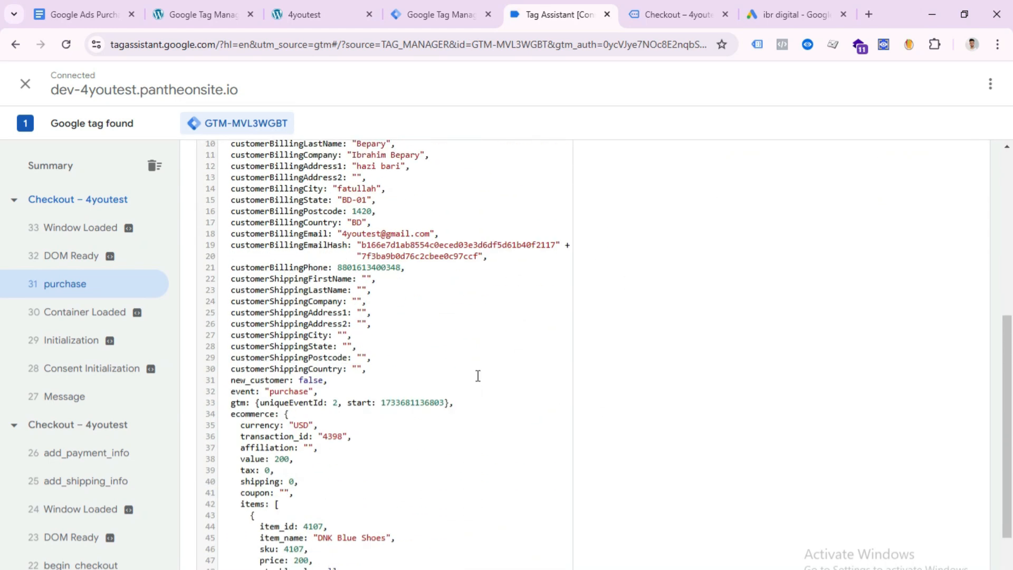
{"action": "scroll", "coordinate": [478, 376], "scroll_direction": "down", "scroll_amount": 2}
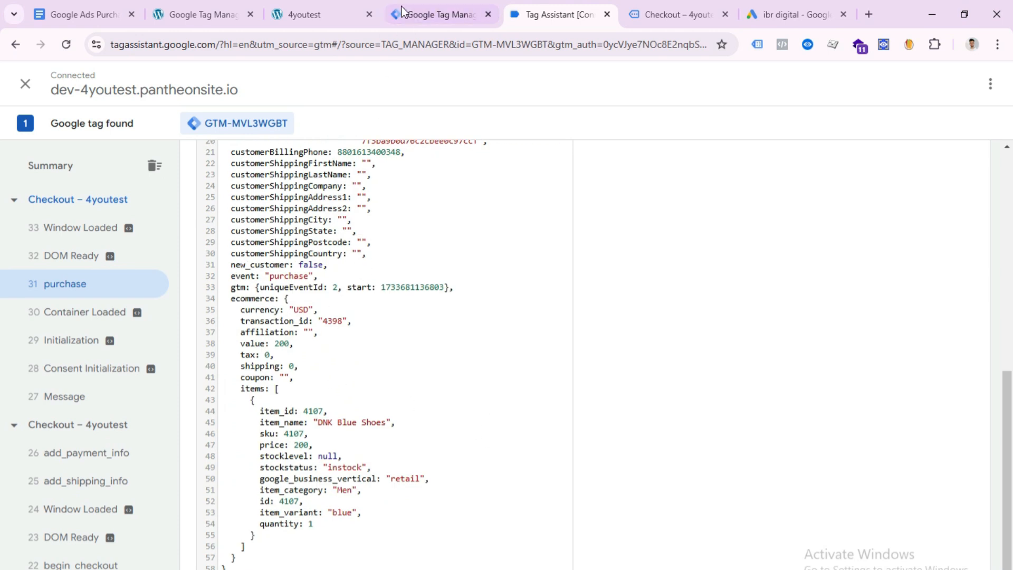
Switch to Tag Manager and start a new user-defined variable of type Data Layer Variable.
{"action": "left_click", "coordinate": [408, 7]}
{"action": "left_click", "coordinate": [91, 325]}
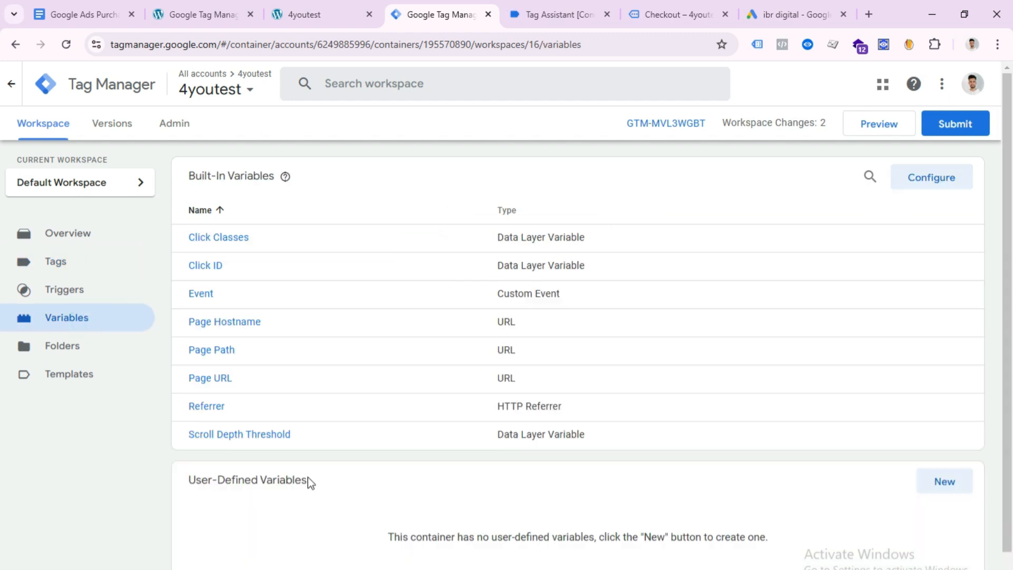
{"action": "left_click", "coordinate": [944, 482]}
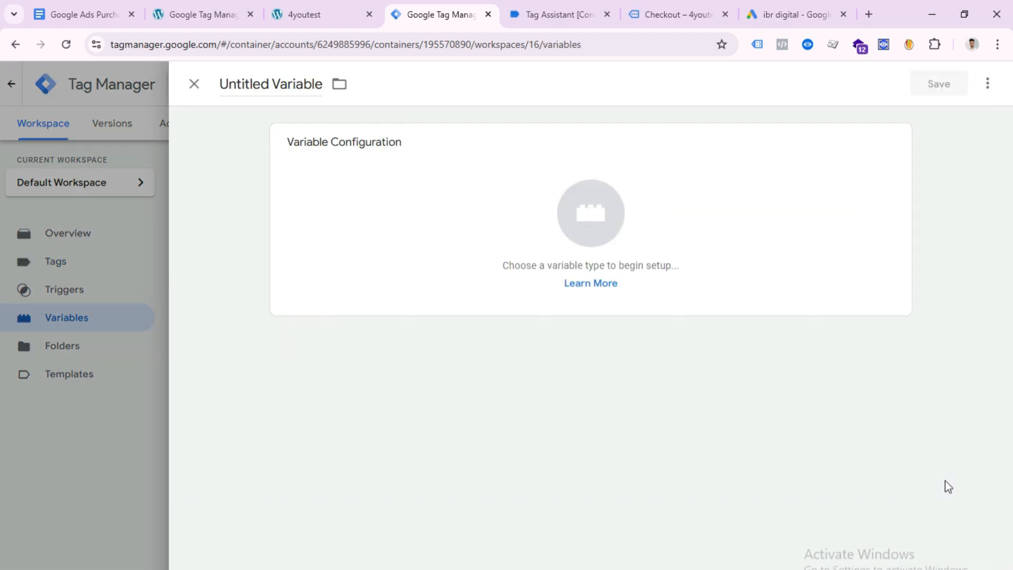
{"action": "left_click", "coordinate": [594, 217]}
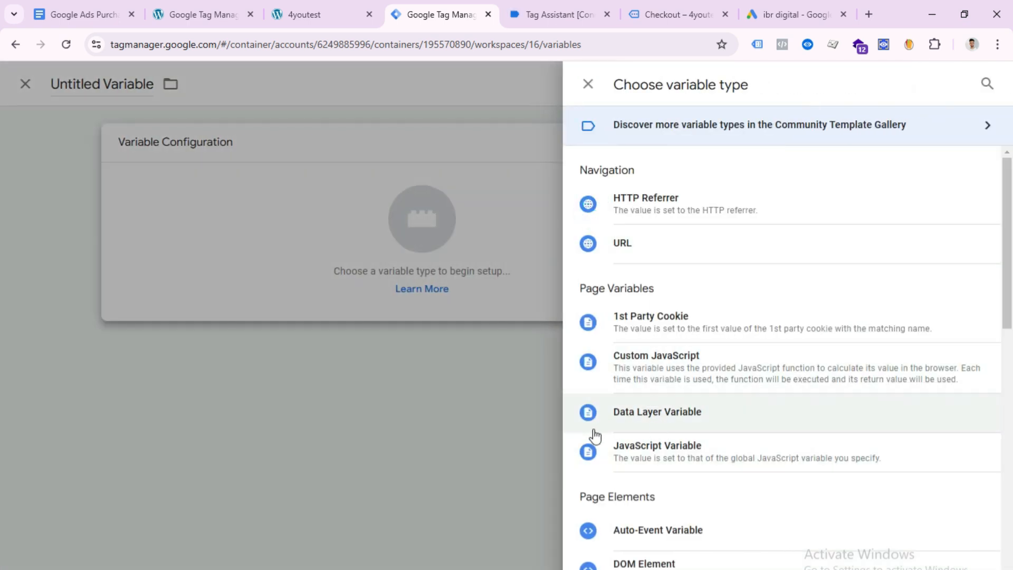
{"action": "left_click", "coordinate": [706, 422]}
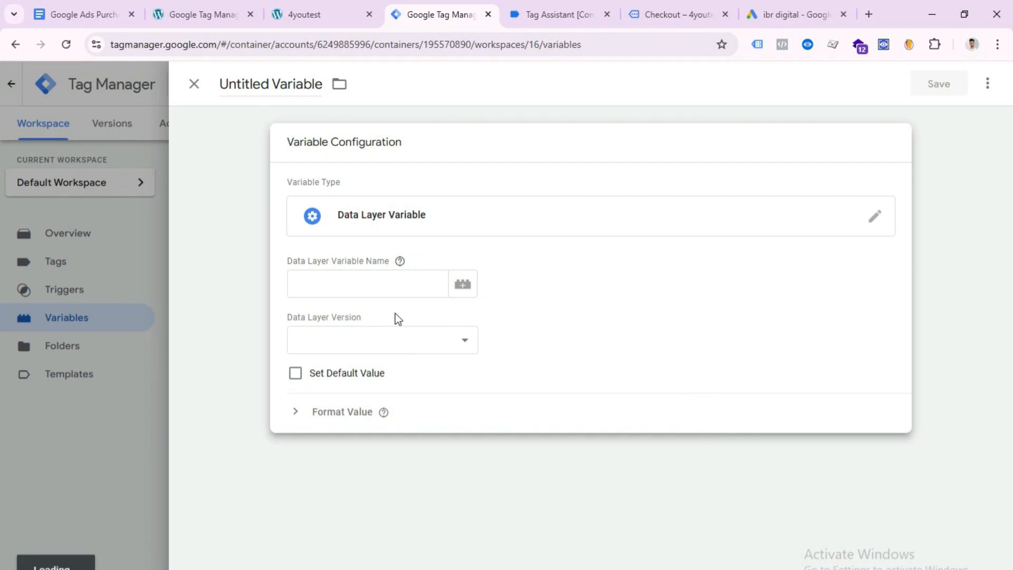
{"action": "left_click", "coordinate": [334, 286]}
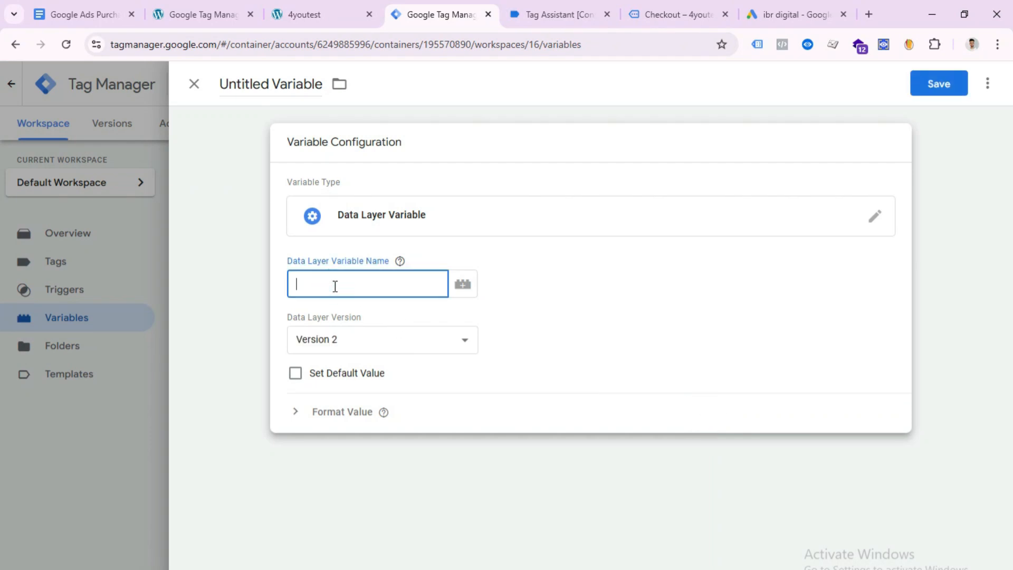
Check the guide document's variables table and copy the ecommerce key from the purchase event's data layer in Tag Assistant.
{"action": "left_click", "coordinate": [548, 14]}
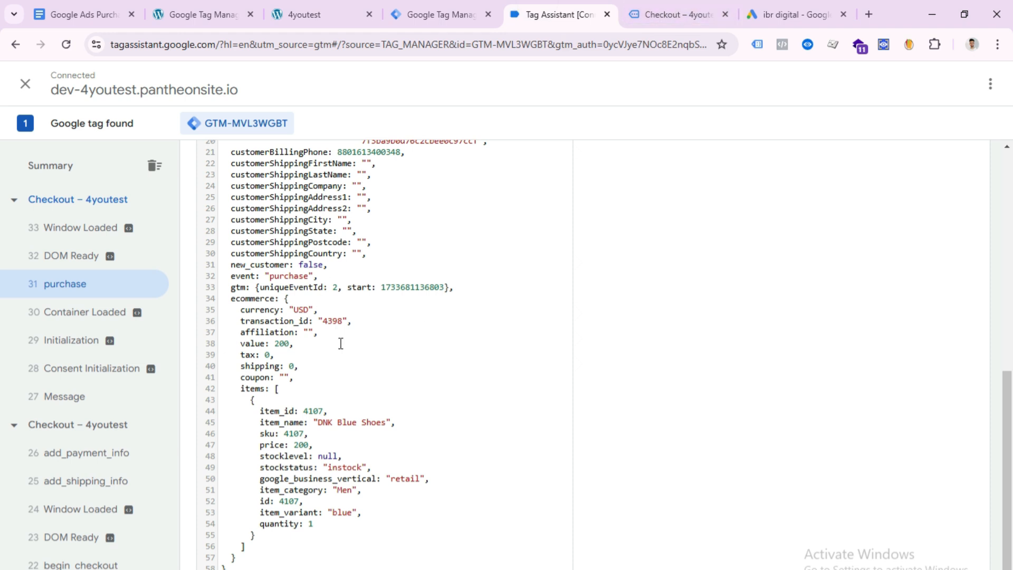
{"action": "left_click", "coordinate": [422, 15]}
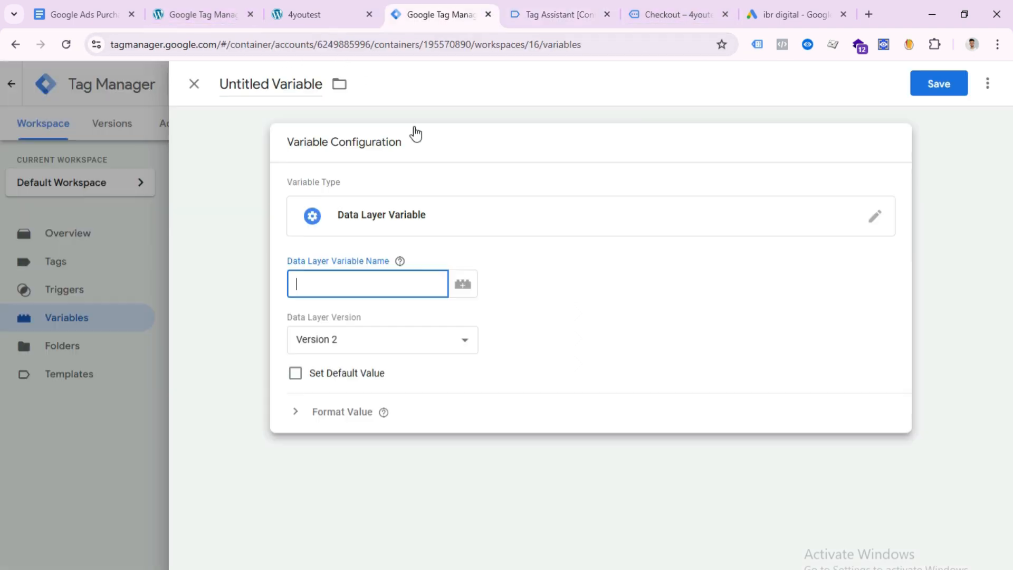
{"action": "left_click", "coordinate": [108, 14]}
{"action": "scroll", "coordinate": [449, 407], "scroll_direction": "down", "scroll_amount": 2}
{"action": "scroll", "coordinate": [449, 406], "scroll_direction": "up", "scroll_amount": 2}
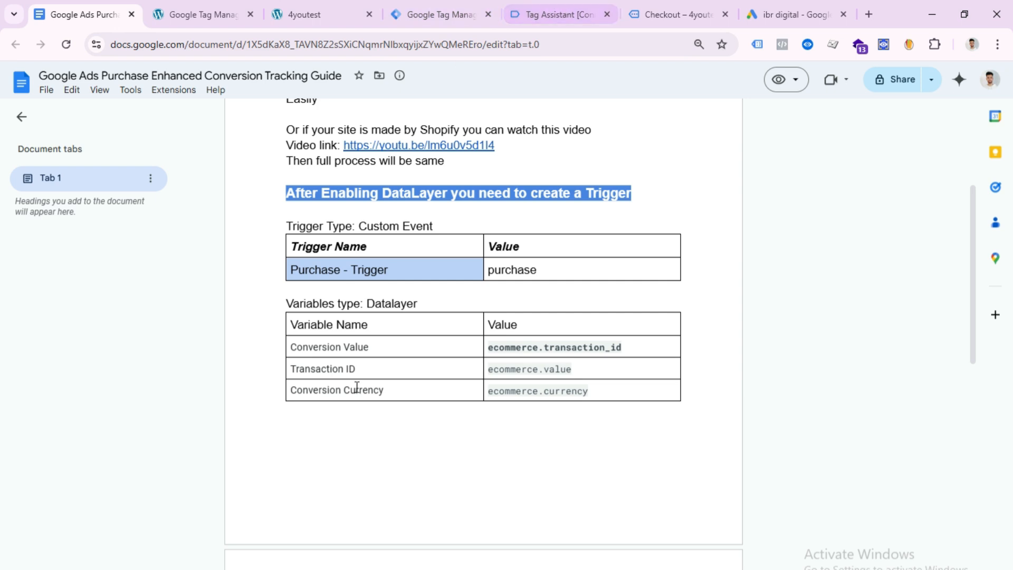
{"action": "left_click", "coordinate": [566, 7]}
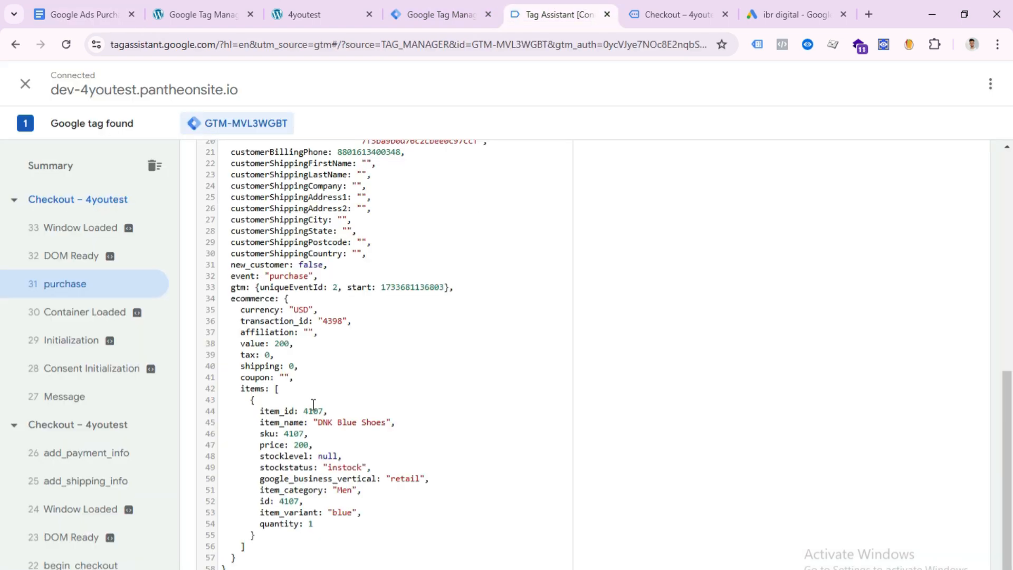
{"action": "double_click", "coordinate": [252, 298]}
{"action": "right_click", "coordinate": [249, 304]}
{"action": "left_click", "coordinate": [277, 318]}
Switch to Tag Manager and paste ecommerce as the new variable's Data Layer Variable Name.
{"action": "left_click", "coordinate": [446, 12]}
{"action": "left_click", "coordinate": [347, 287]}
{"action": "right_click", "coordinate": [349, 290]}
{"action": "left_click", "coordinate": [369, 423]}
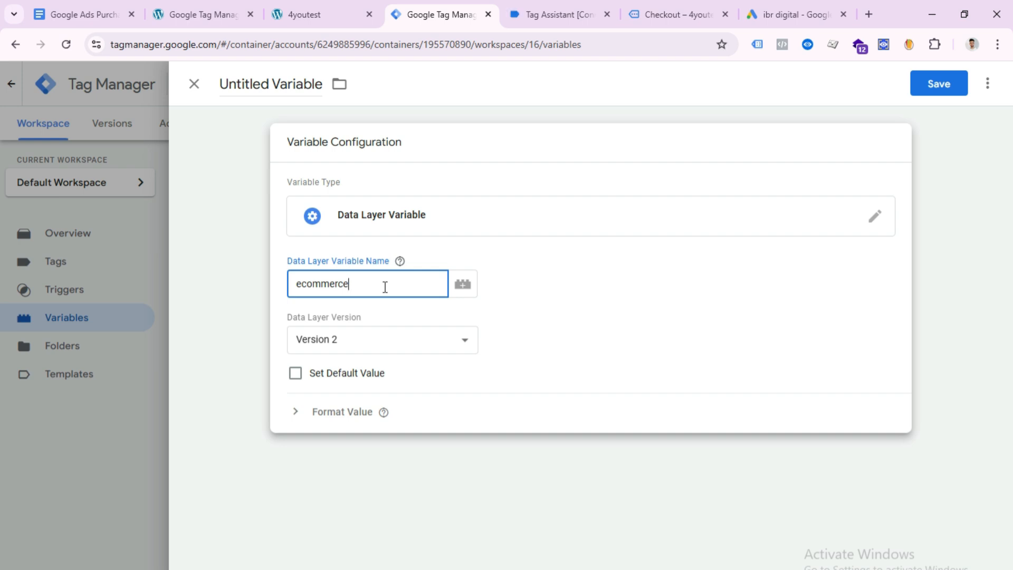
Copy the value key from Tag Assistant, complete the Data Layer Variable Name as ecommerce.value, and start saving the variable.
{"action": "left_click", "coordinate": [644, 2]}
{"action": "left_click", "coordinate": [572, 2]}
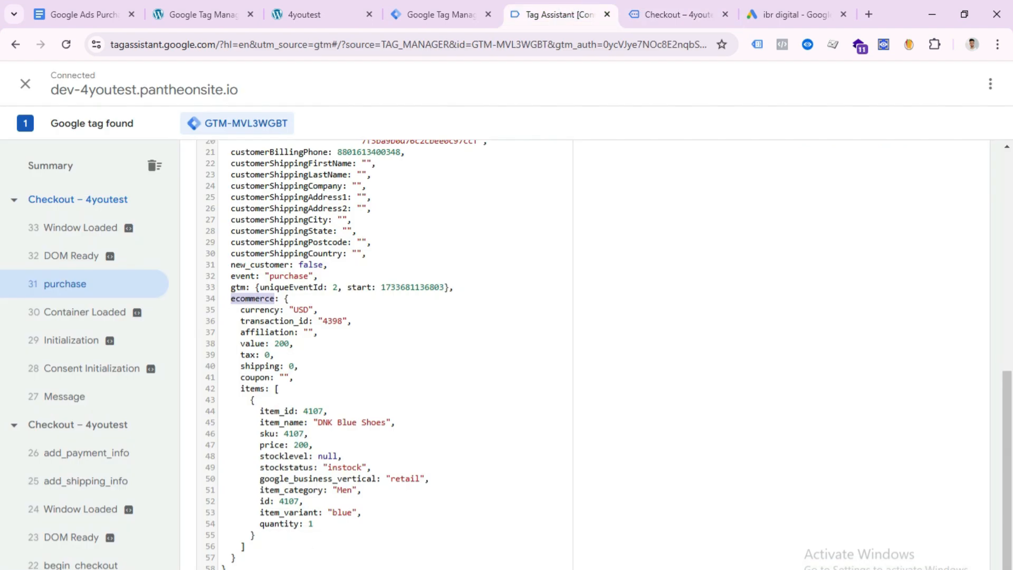
{"action": "double_click", "coordinate": [253, 345]}
{"action": "right_click", "coordinate": [261, 346]}
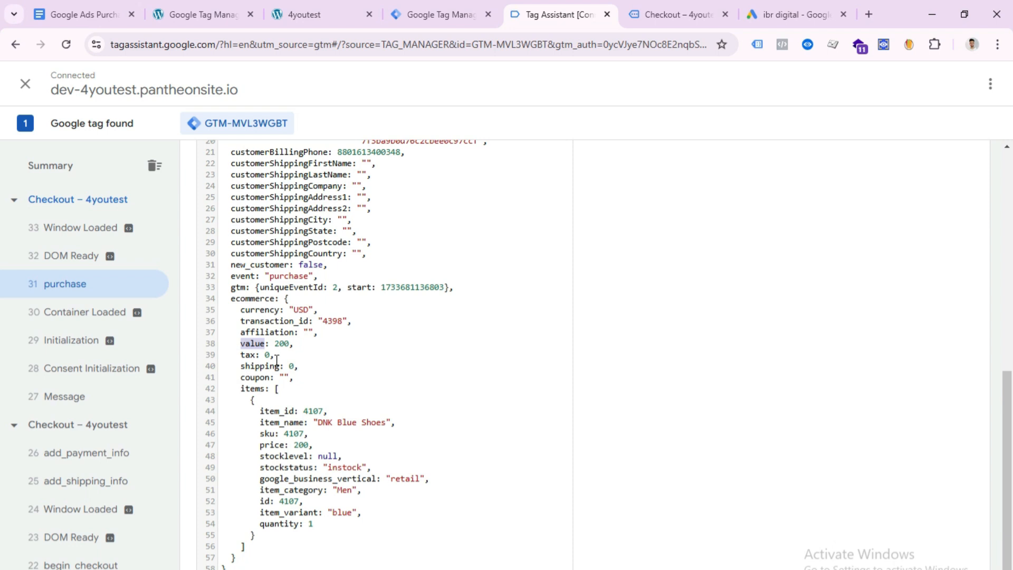
{"action": "left_click", "coordinate": [457, 2]}
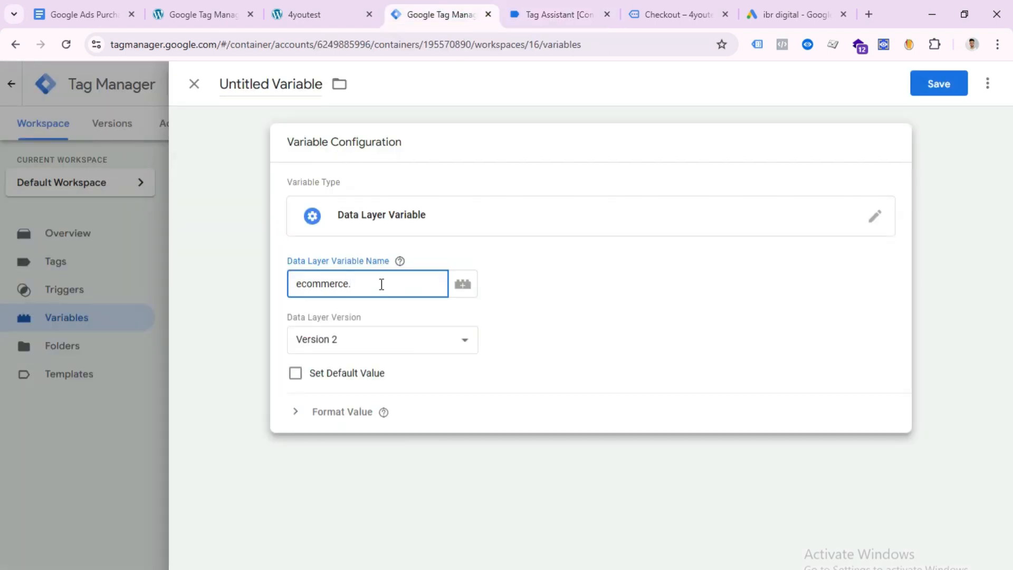
{"action": "type", "text": "value"}
{"action": "left_click", "coordinate": [956, 86]}
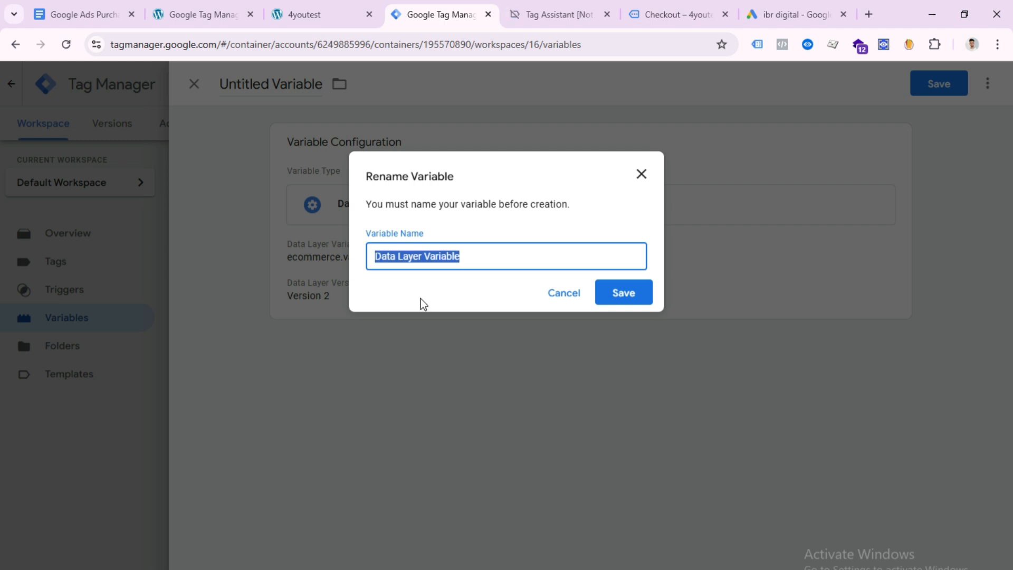
Switch to the guide document, set it to Viewing mode, and copy the variable name Conversion Value from its table.
{"action": "left_click", "coordinate": [90, 11]}
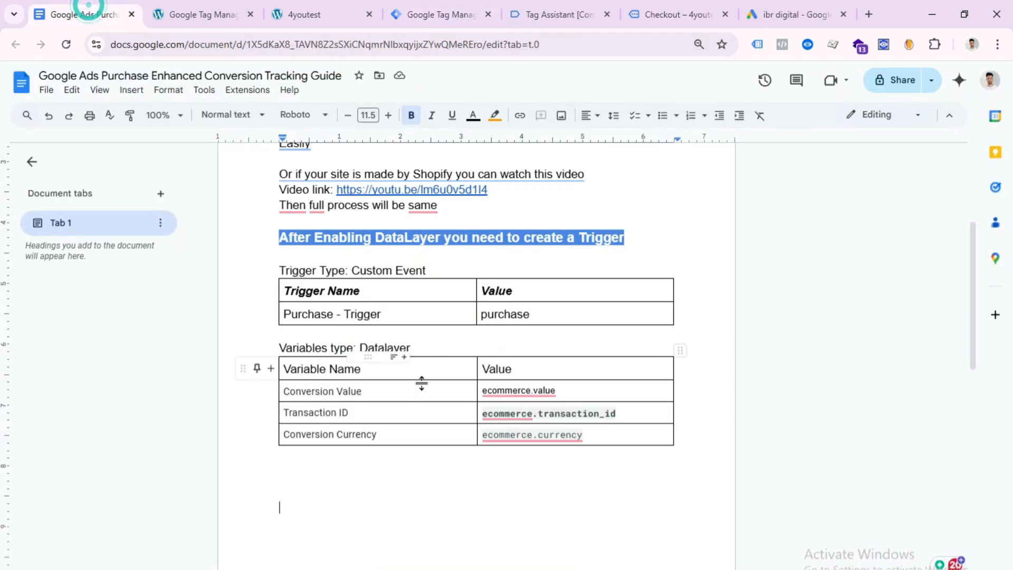
{"action": "left_click", "coordinate": [882, 121]}
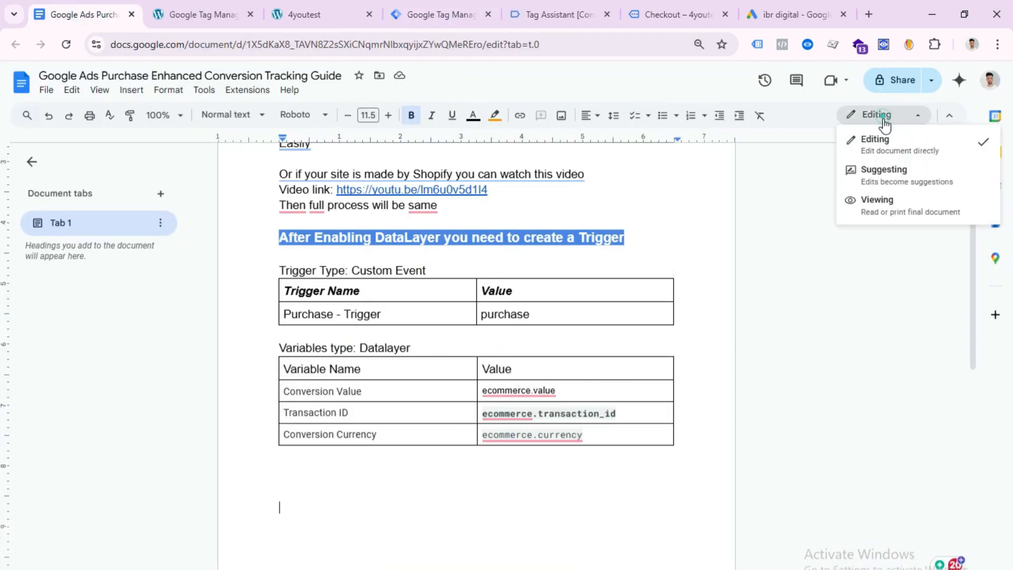
{"action": "left_click", "coordinate": [916, 207]}
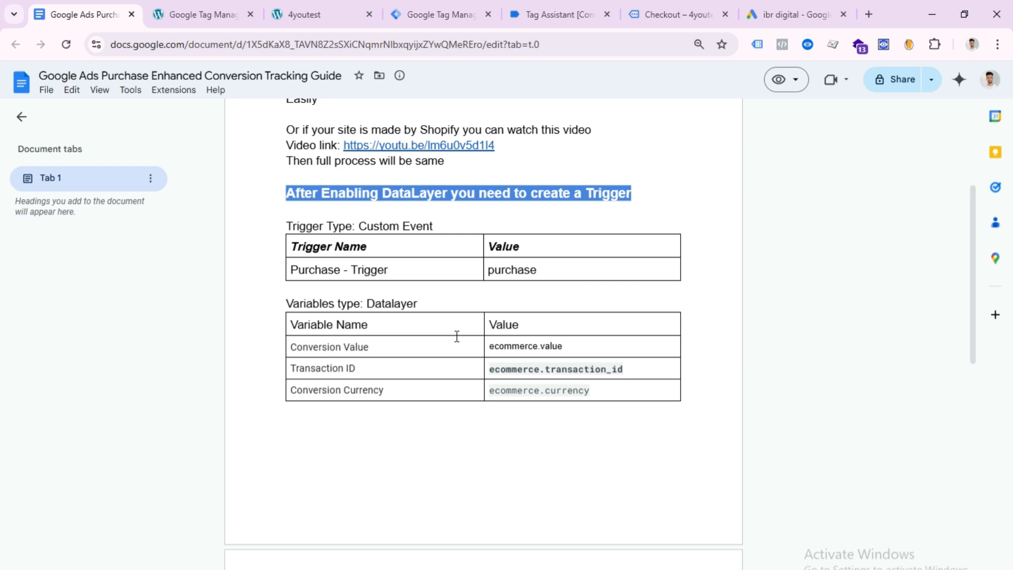
{"action": "left_click_drag", "start_coordinate": [292, 347], "coordinate": [368, 348]}
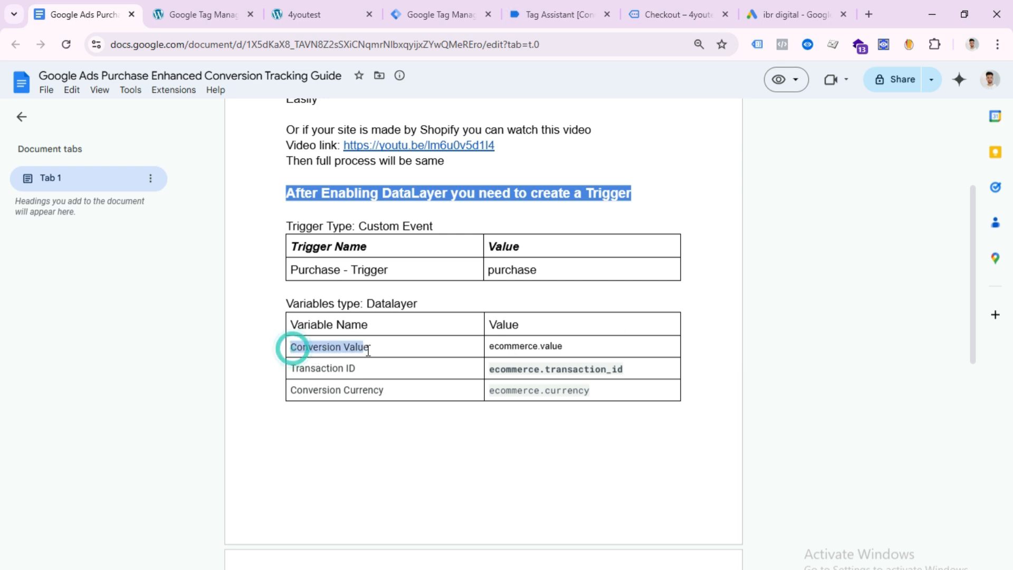
{"action": "right_click", "coordinate": [366, 349]}
{"action": "left_click", "coordinate": [393, 363]}
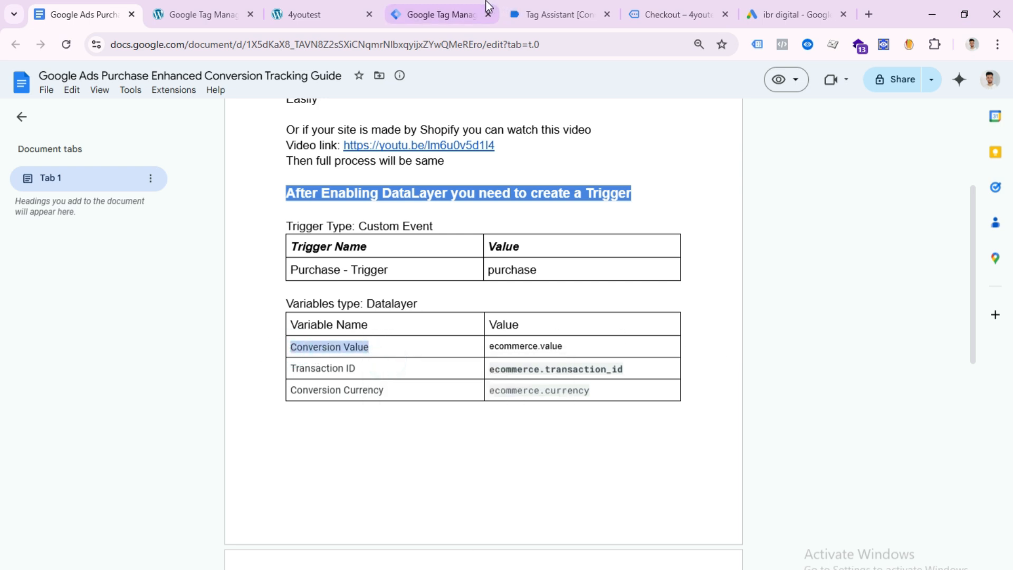
Switch to Tag Manager, name the variable Conversion Value and save it.
{"action": "left_click", "coordinate": [458, 16]}
{"action": "left_click", "coordinate": [456, 256]}
{"action": "triple_click", "coordinate": [464, 256]}
{"action": "right_click", "coordinate": [397, 261]}
{"action": "left_click", "coordinate": [435, 344]}
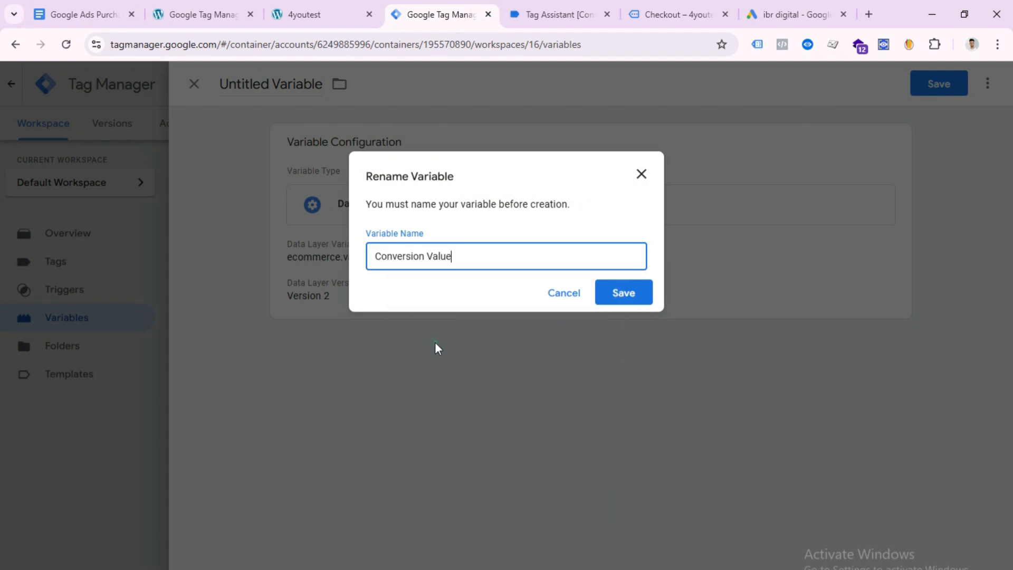
{"action": "left_click", "coordinate": [631, 298]}
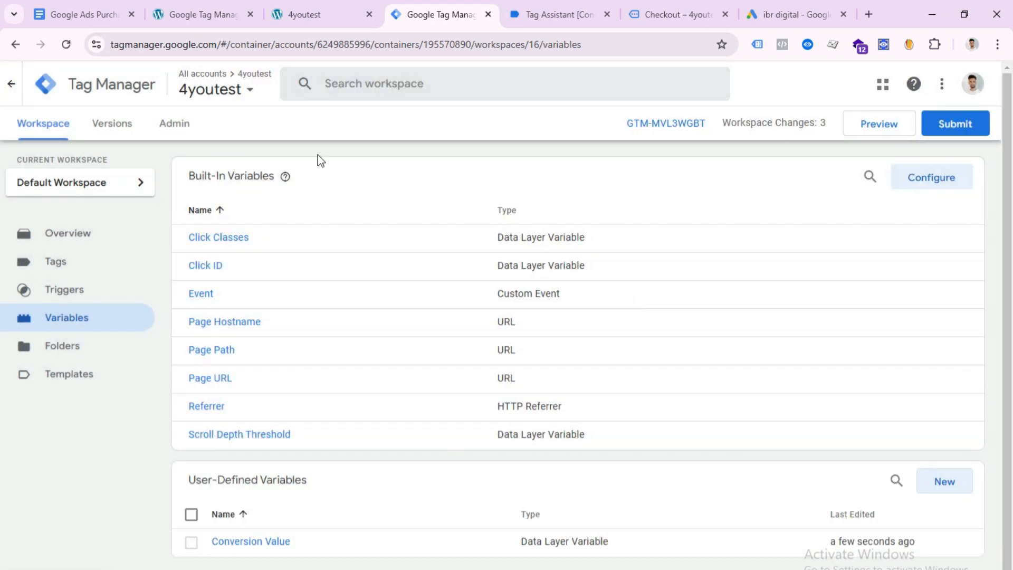
Compare the variables listed in the guide document's table with the purchase event's ecommerce section in Tag Assistant.
{"action": "left_click", "coordinate": [89, 14]}
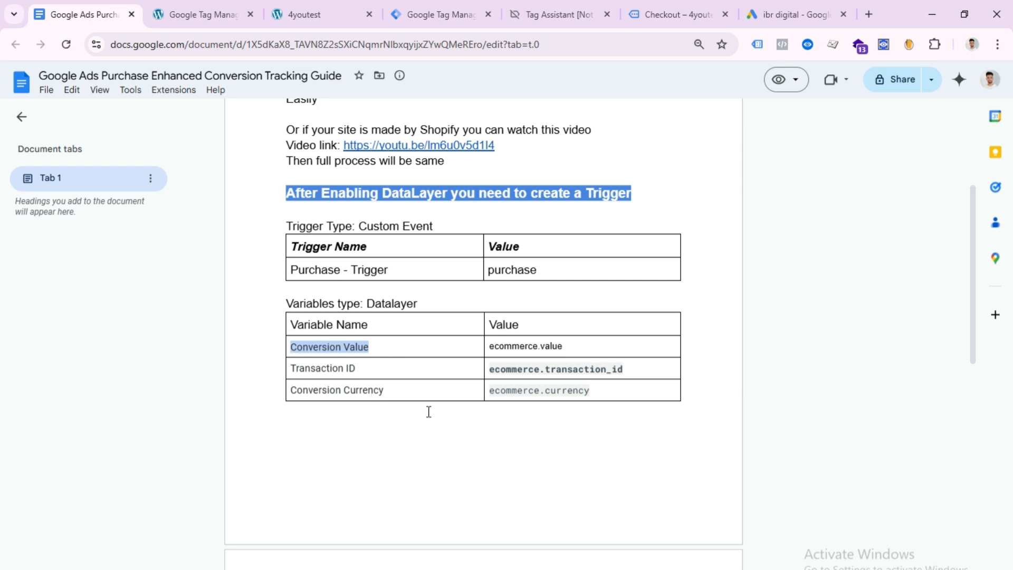
{"action": "left_click", "coordinate": [467, 7]}
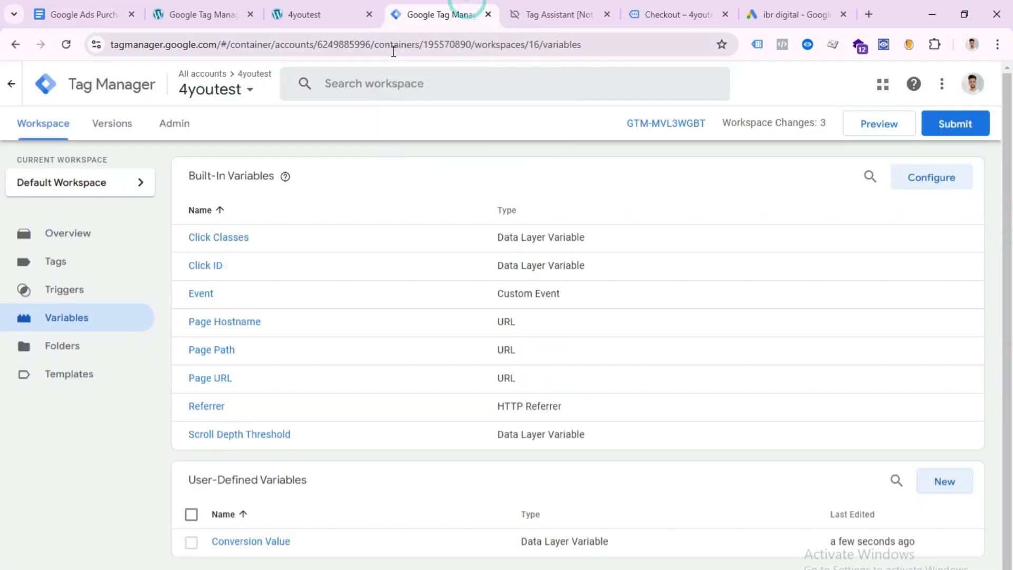
{"action": "left_click", "coordinate": [539, 18]}
{"action": "scroll", "coordinate": [441, 417], "scroll_direction": "down", "scroll_amount": 1}
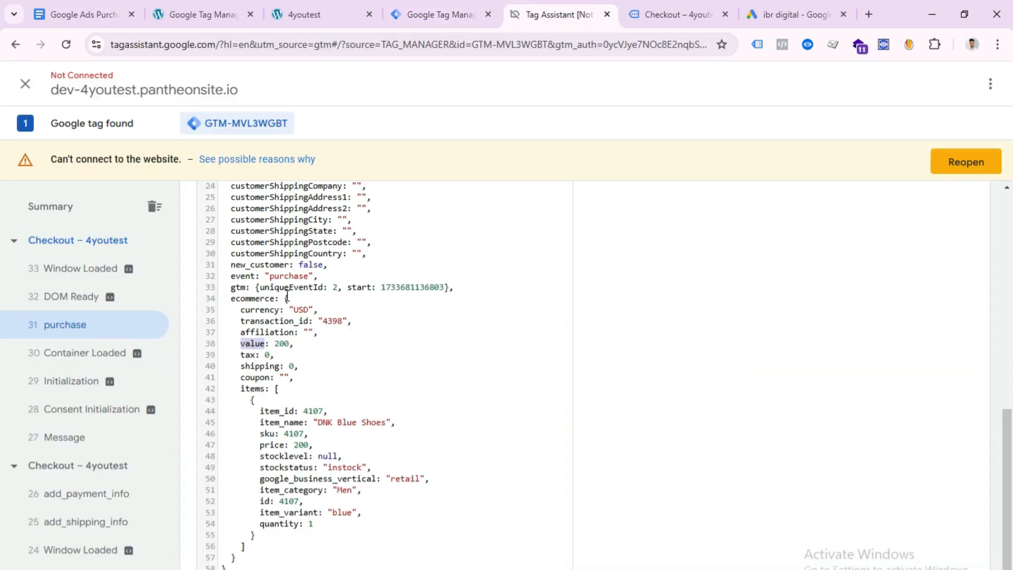
{"action": "left_click", "coordinate": [101, 11]}
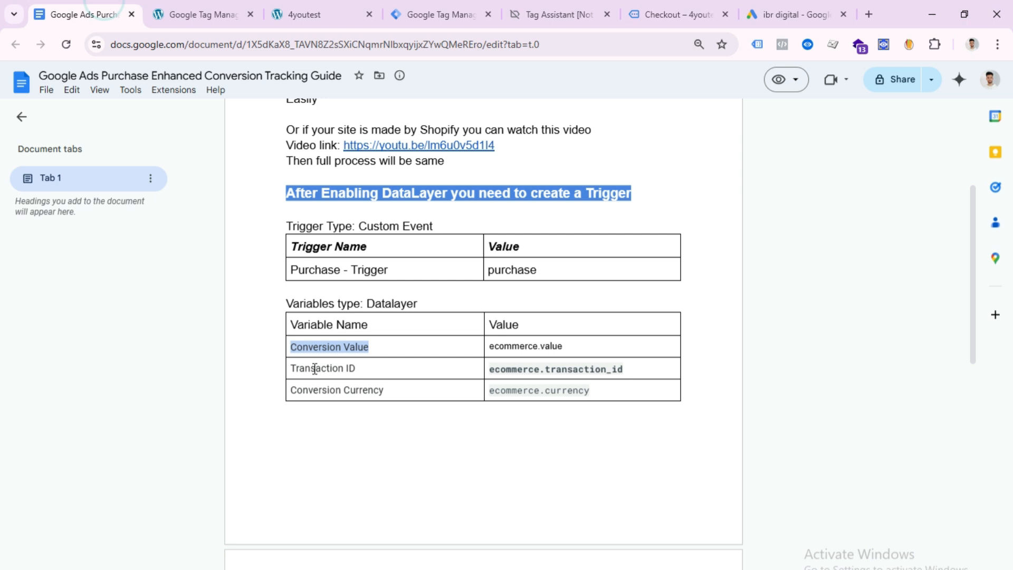
{"action": "left_click", "coordinate": [639, 5]}
{"action": "left_click", "coordinate": [597, 2]}
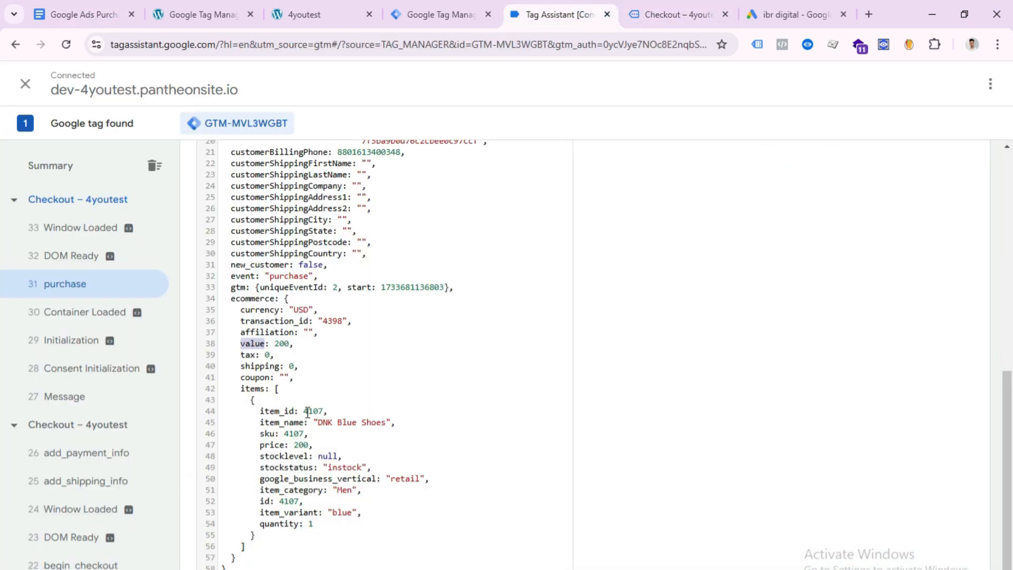
{"action": "left_click", "coordinate": [256, 300]}
{"action": "left_click", "coordinate": [104, 8]}
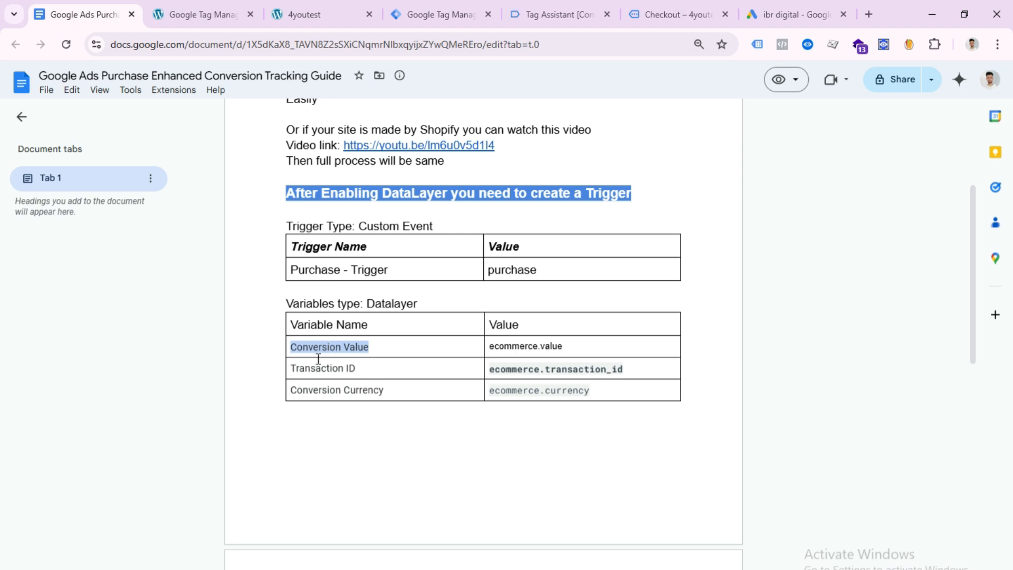
{"action": "left_click", "coordinate": [331, 368]}
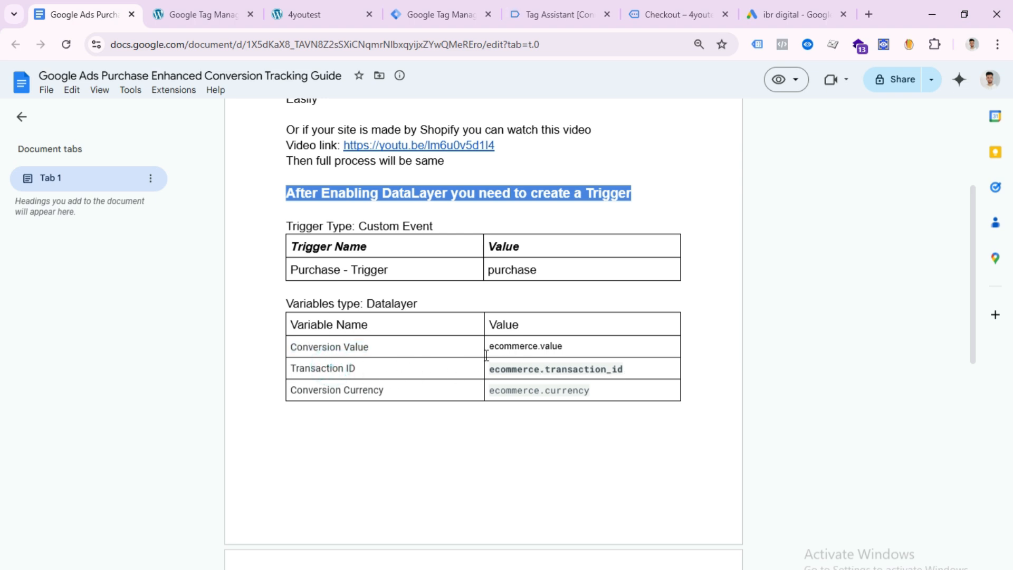
Copy ecommerce.transaction_id from the guide and enter it as the Data Layer Variable Name of a new Data Layer Variable in Tag Manager.
{"action": "left_click_drag", "start_coordinate": [490, 369], "coordinate": [624, 369]}
{"action": "right_click", "coordinate": [640, 372]}
{"action": "left_click", "coordinate": [641, 380]}
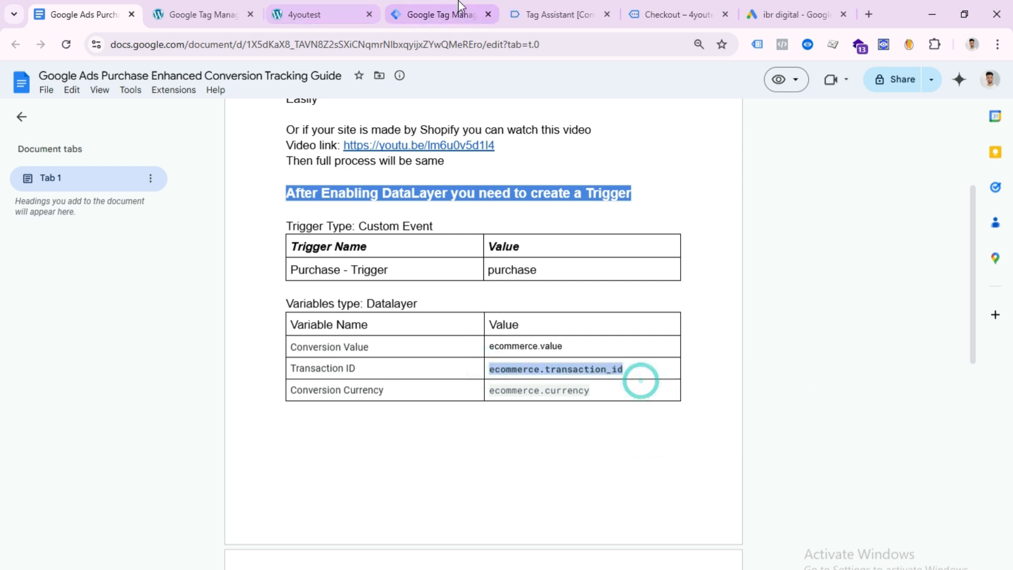
{"action": "left_click", "coordinate": [440, 14]}
{"action": "left_click", "coordinate": [944, 484]}
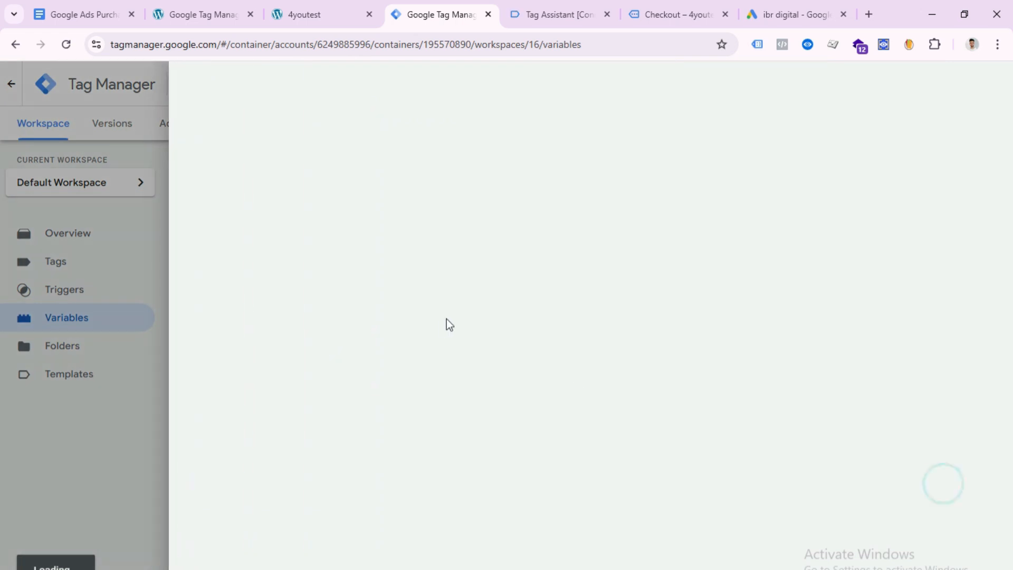
{"action": "left_click", "coordinate": [533, 224]}
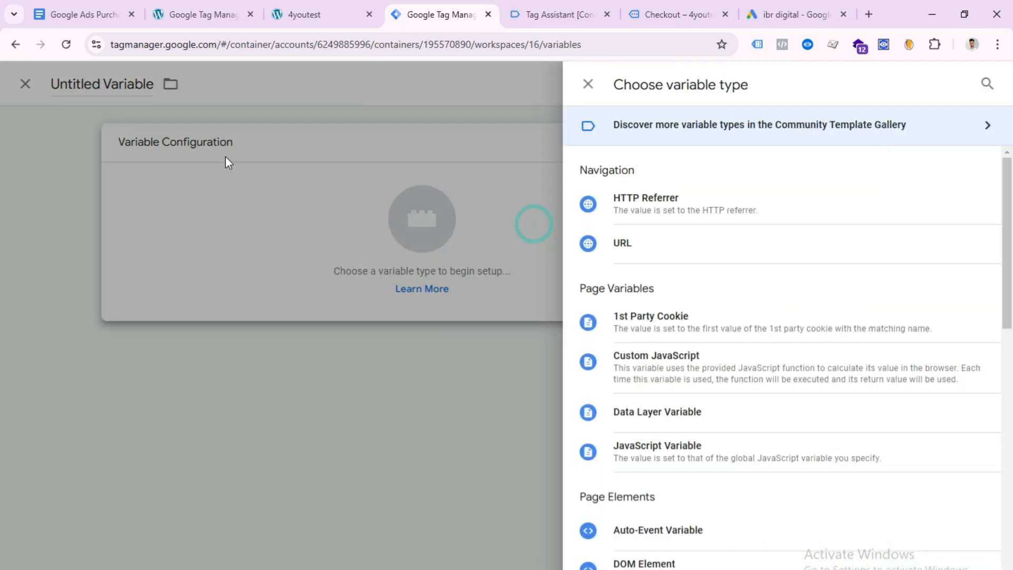
{"action": "left_click", "coordinate": [739, 412]}
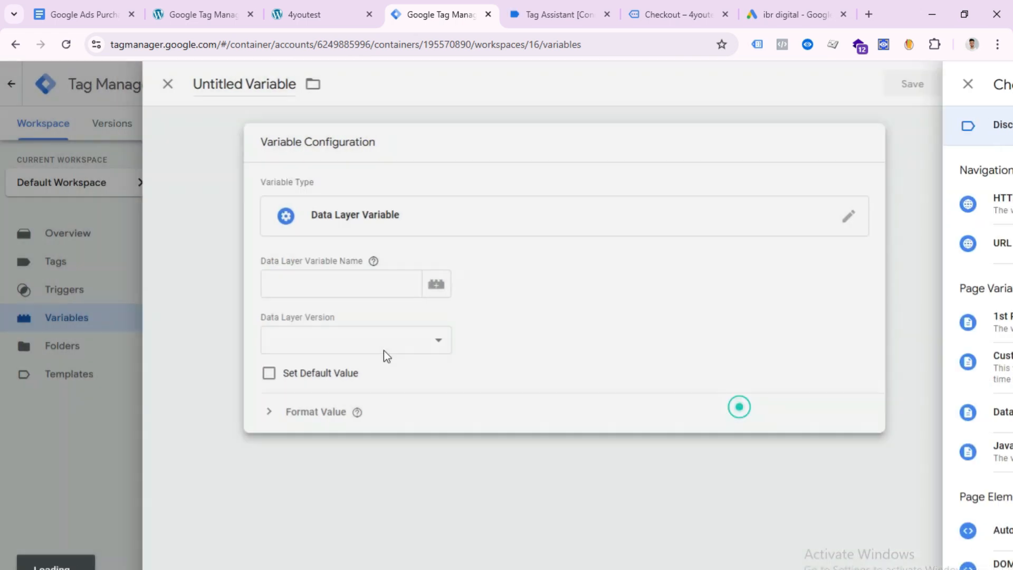
{"action": "key", "text": "ctrl+v"}
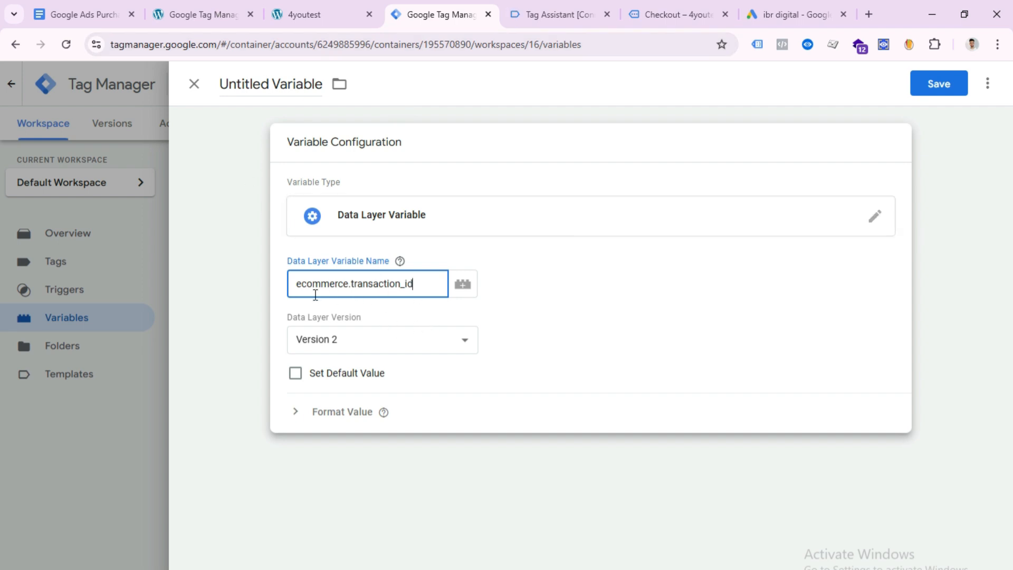
Switch to the guide document and copy the variable name Transaction ID from its table.
{"action": "left_click", "coordinate": [79, 15]}
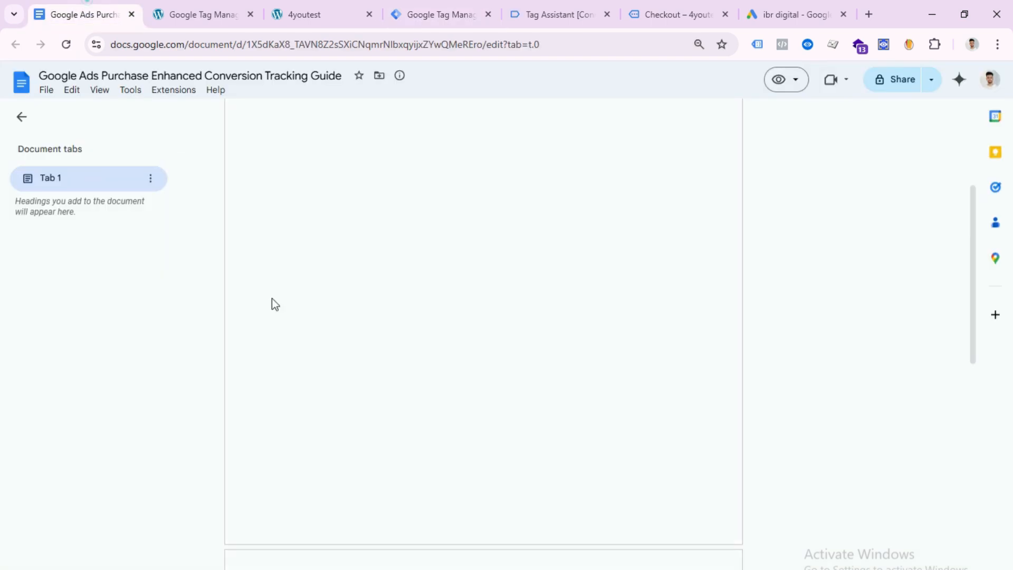
{"action": "left_click_drag", "start_coordinate": [357, 368], "coordinate": [294, 368]}
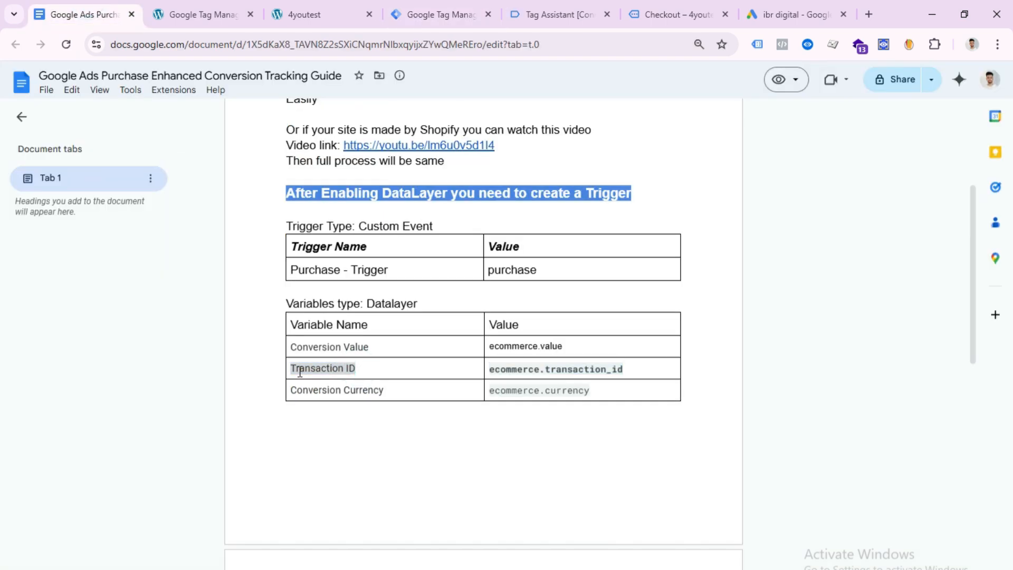
{"action": "right_click", "coordinate": [300, 372]}
{"action": "left_click", "coordinate": [353, 385]}
Switch to Tag Manager, replace the untitled variable's name with Transaction ID and save it.
{"action": "left_click", "coordinate": [396, 20]}
{"action": "right_click", "coordinate": [287, 84]}
{"action": "left_click", "coordinate": [245, 85]}
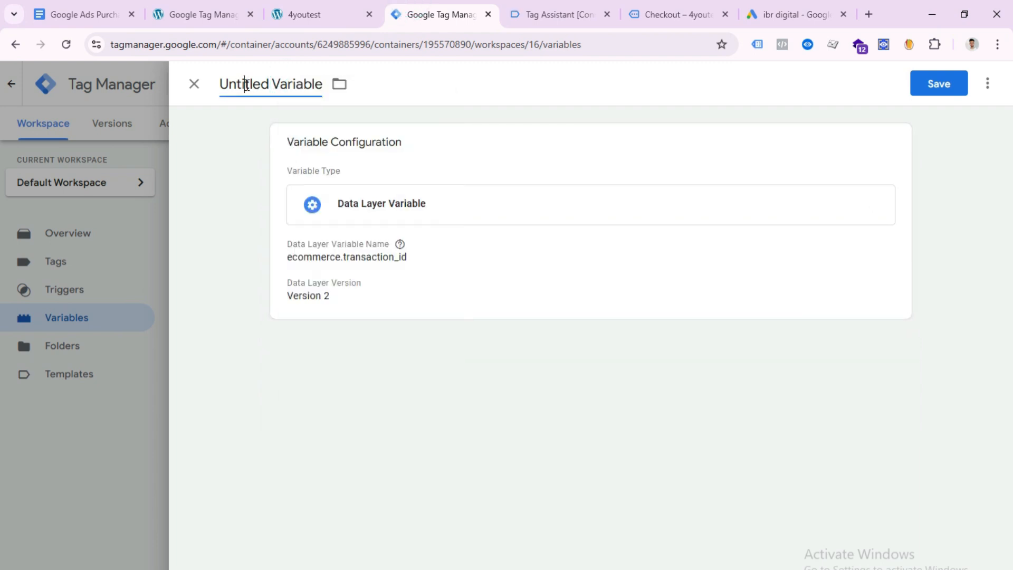
{"action": "left_click_drag", "start_coordinate": [215, 84], "coordinate": [321, 84]}
{"action": "right_click", "coordinate": [312, 94]}
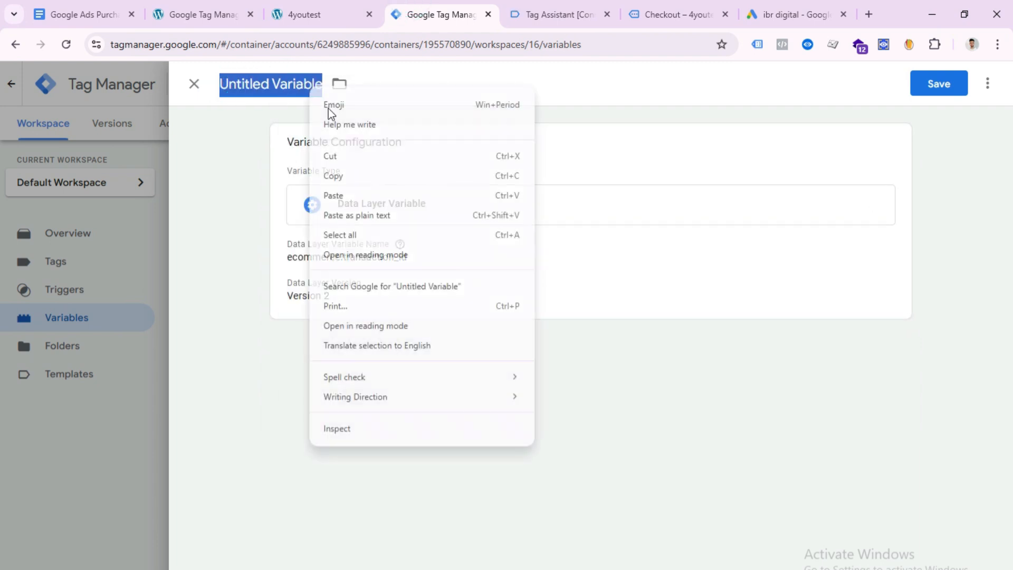
{"action": "left_click", "coordinate": [346, 199]}
{"action": "left_click", "coordinate": [938, 84]}
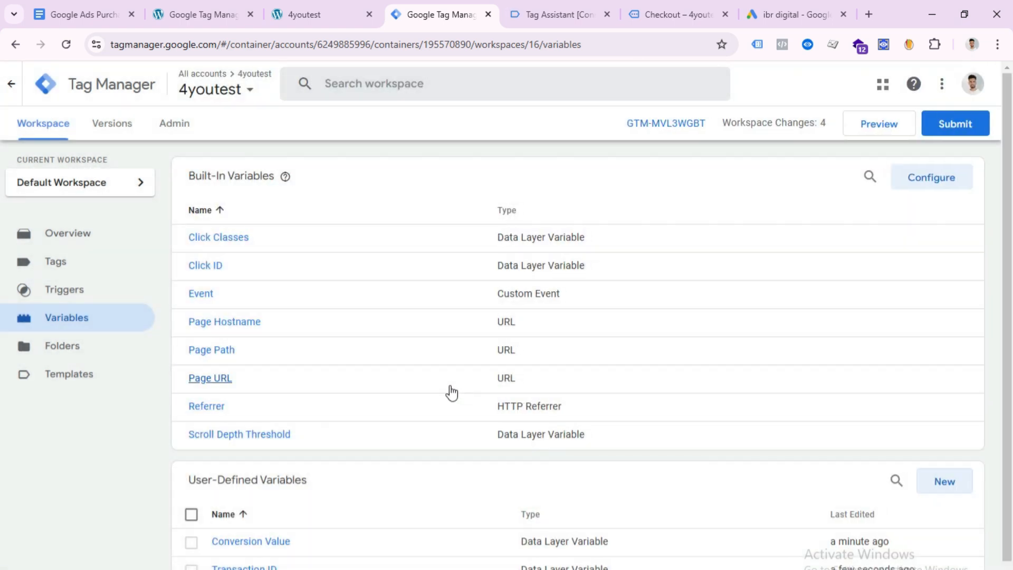
Start a new user-defined variable and choose Data Layer Variable as its type.
{"action": "scroll", "coordinate": [452, 393], "scroll_direction": "down", "scroll_amount": 1}
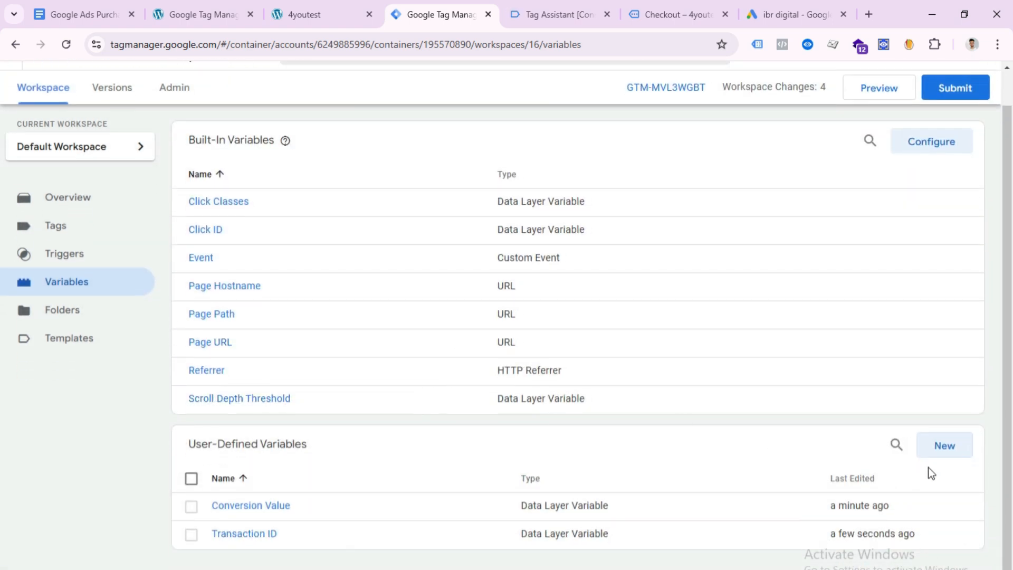
{"action": "left_click", "coordinate": [944, 445]}
{"action": "left_click", "coordinate": [474, 315]}
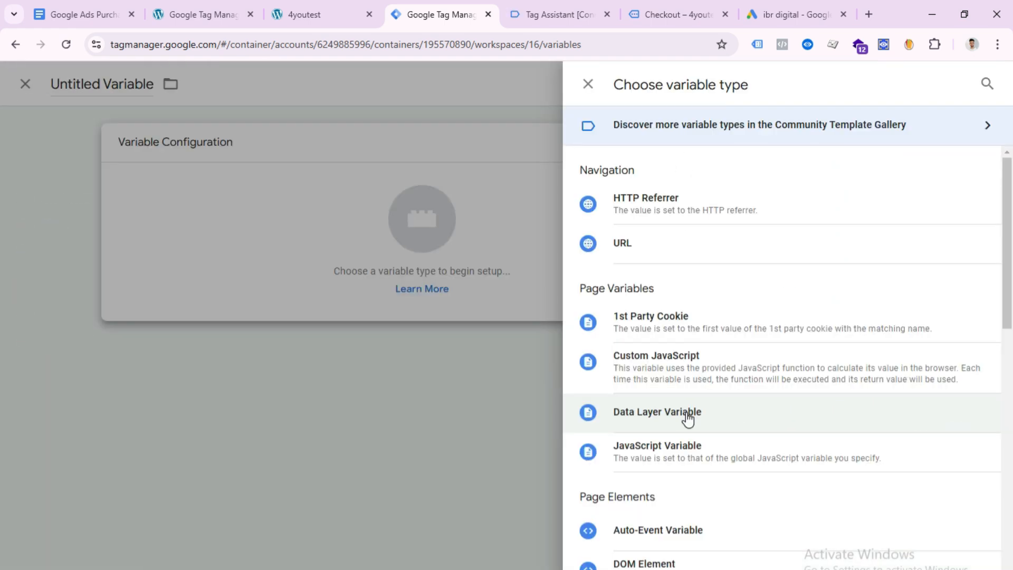
{"action": "left_click", "coordinate": [688, 414]}
Copy ecommerce.currency from the guide document's table and enter it as the new variable's Data Layer Variable Name in Tag Manager.
{"action": "left_click", "coordinate": [95, 5]}
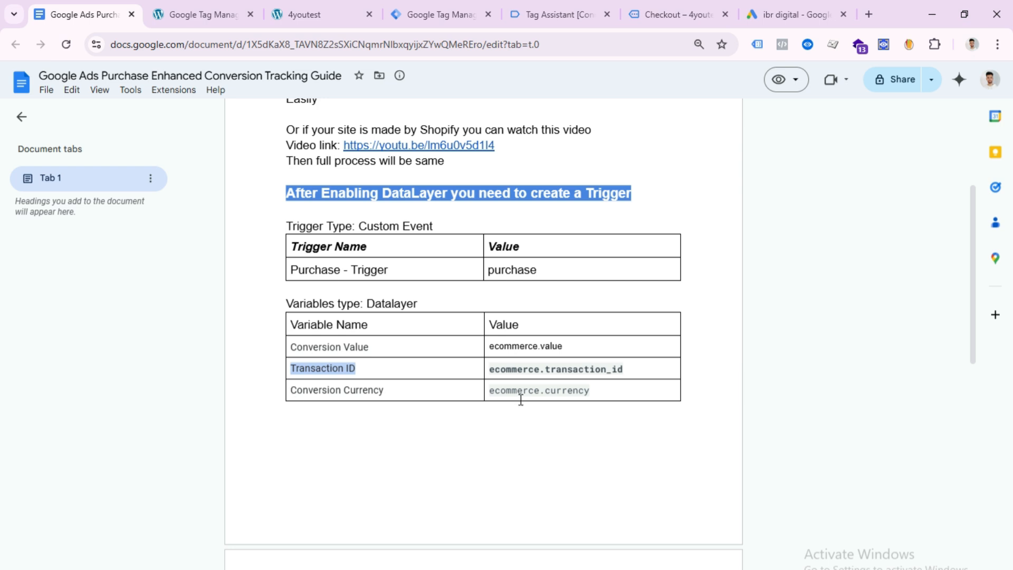
{"action": "left_click_drag", "start_coordinate": [488, 393], "coordinate": [602, 393]}
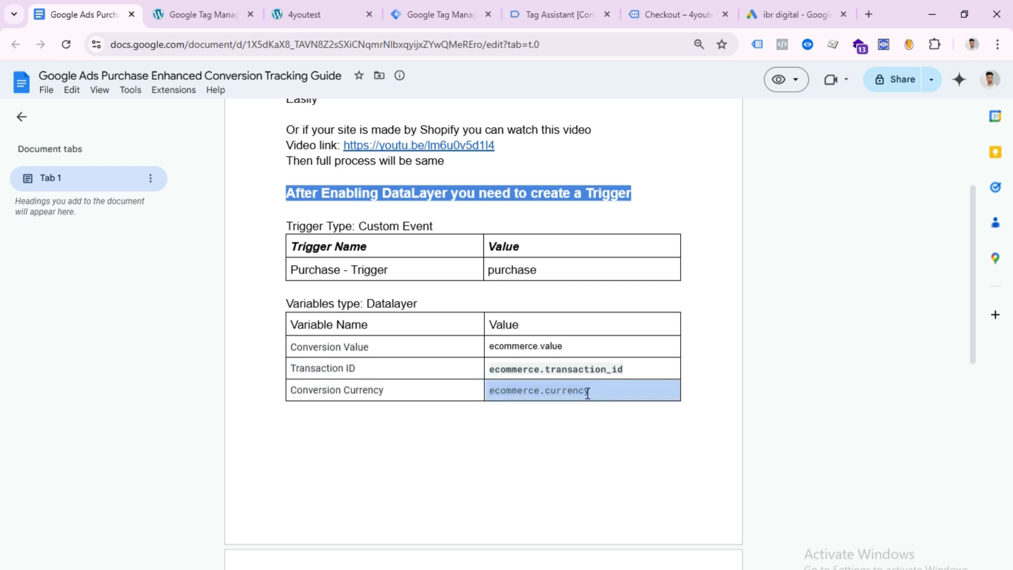
{"action": "right_click", "coordinate": [574, 392]}
{"action": "left_click", "coordinate": [594, 407]}
{"action": "left_click", "coordinate": [448, 14]}
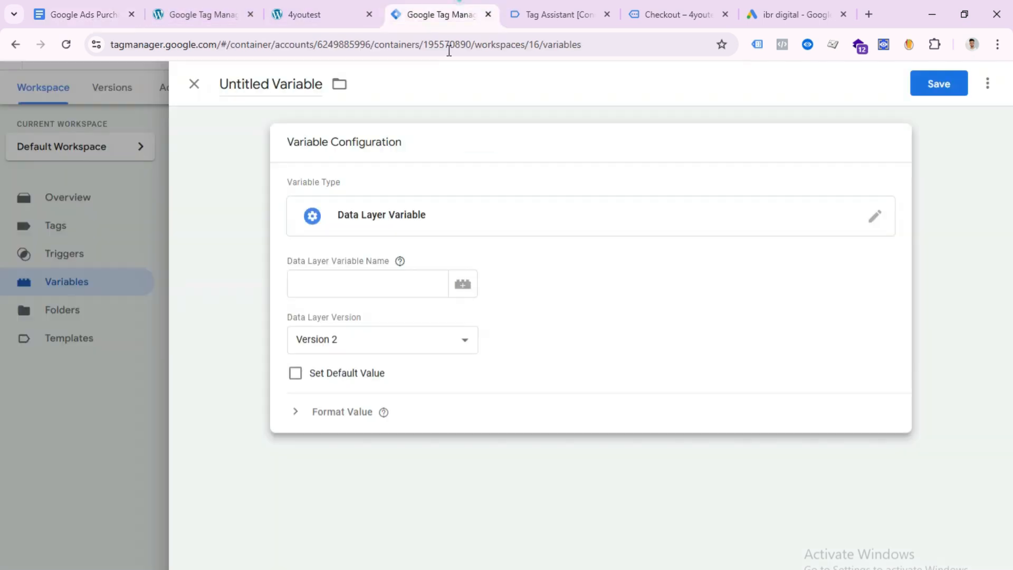
{"action": "left_click", "coordinate": [346, 284]}
{"action": "right_click", "coordinate": [343, 285]}
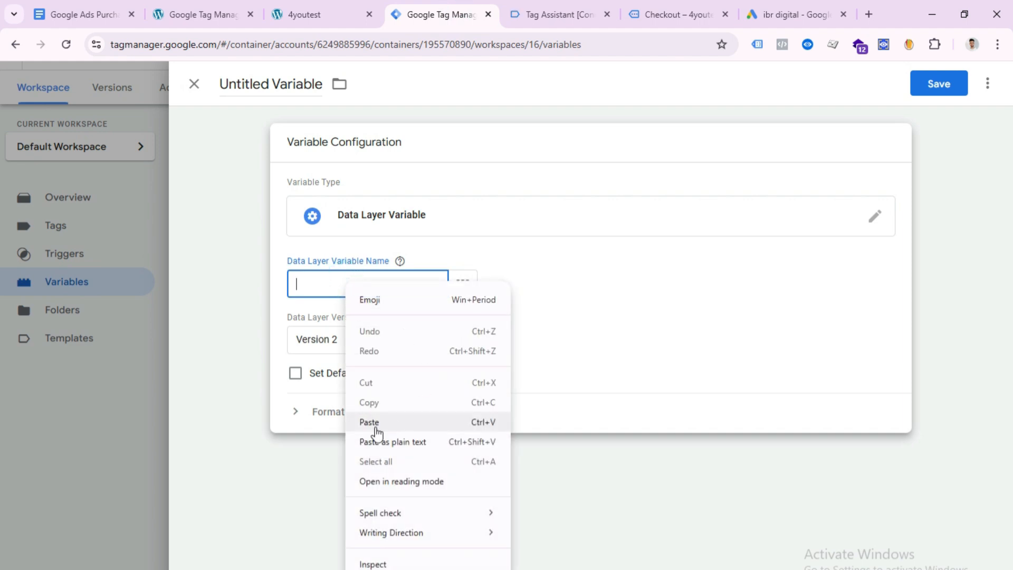
{"action": "left_click", "coordinate": [376, 425]}
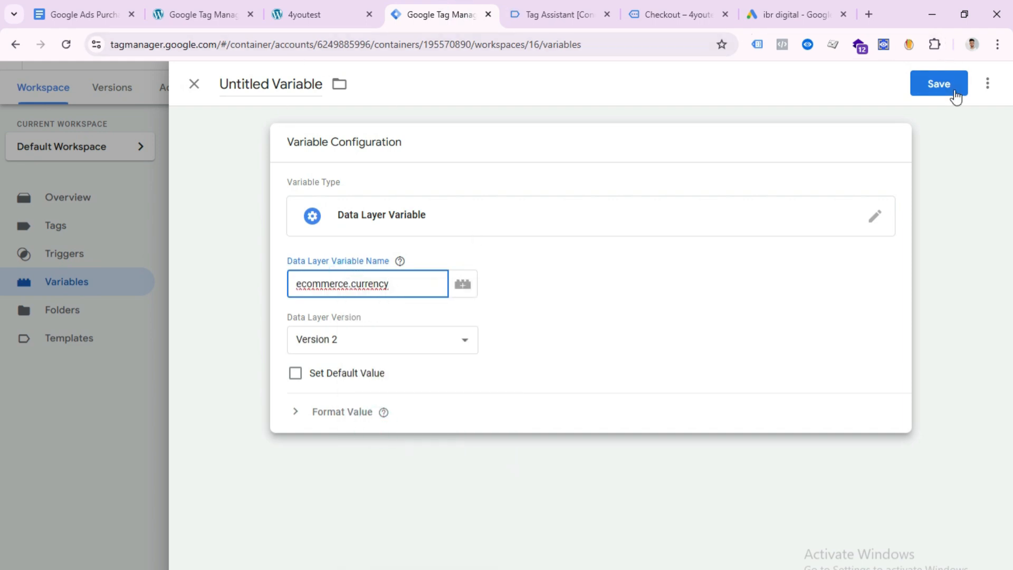
Save the new variable under the name Conversion Currency, copied from the guide document's table.
{"action": "left_click", "coordinate": [946, 87]}
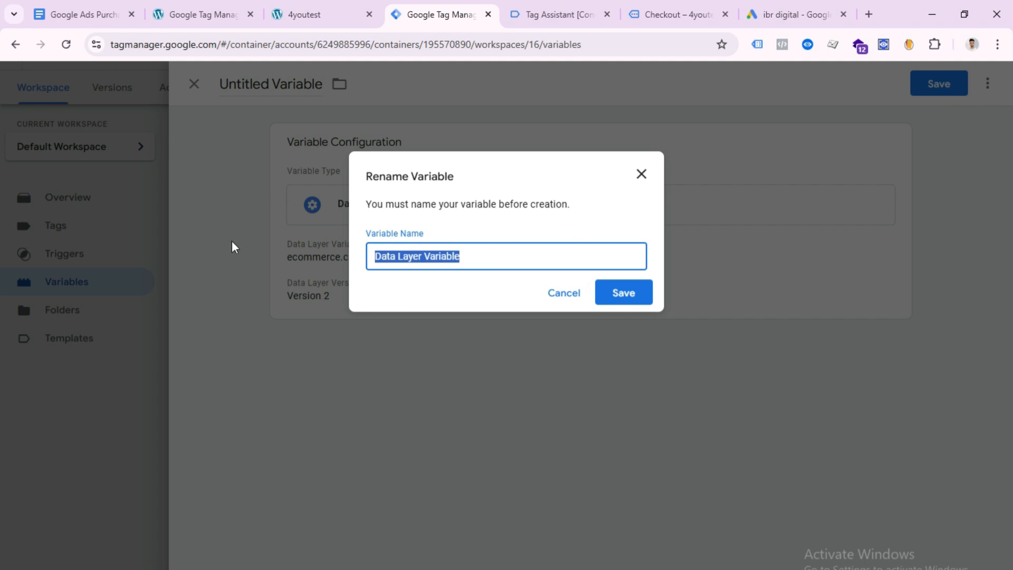
{"action": "left_click", "coordinate": [79, 15]}
{"action": "left_click_drag", "start_coordinate": [385, 390], "coordinate": [294, 389]}
{"action": "right_click", "coordinate": [296, 393]}
{"action": "left_click", "coordinate": [346, 407]}
{"action": "left_click", "coordinate": [465, 4]}
{"action": "right_click", "coordinate": [437, 257]}
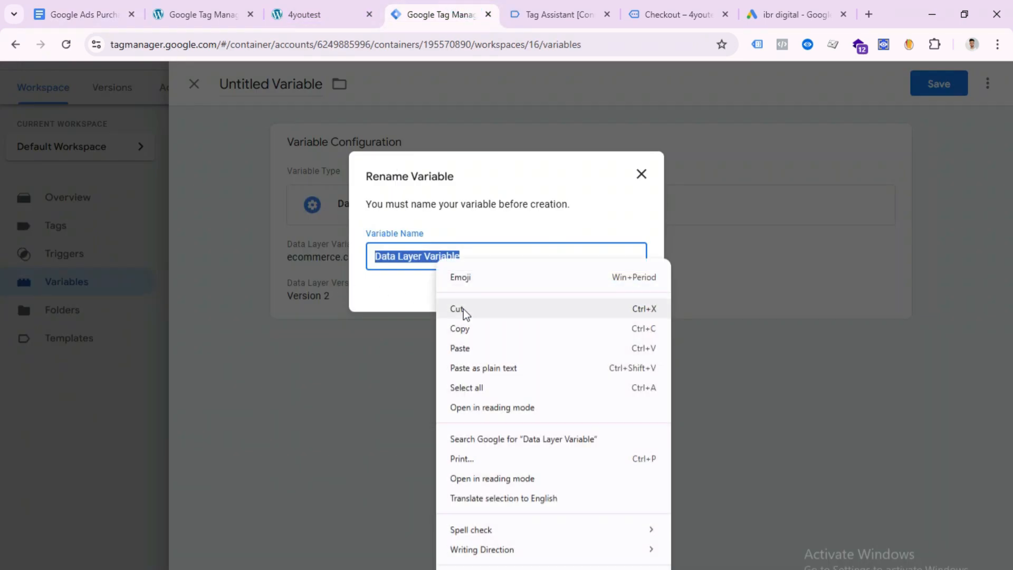
{"action": "left_click", "coordinate": [465, 348]}
{"action": "left_click", "coordinate": [633, 293]}
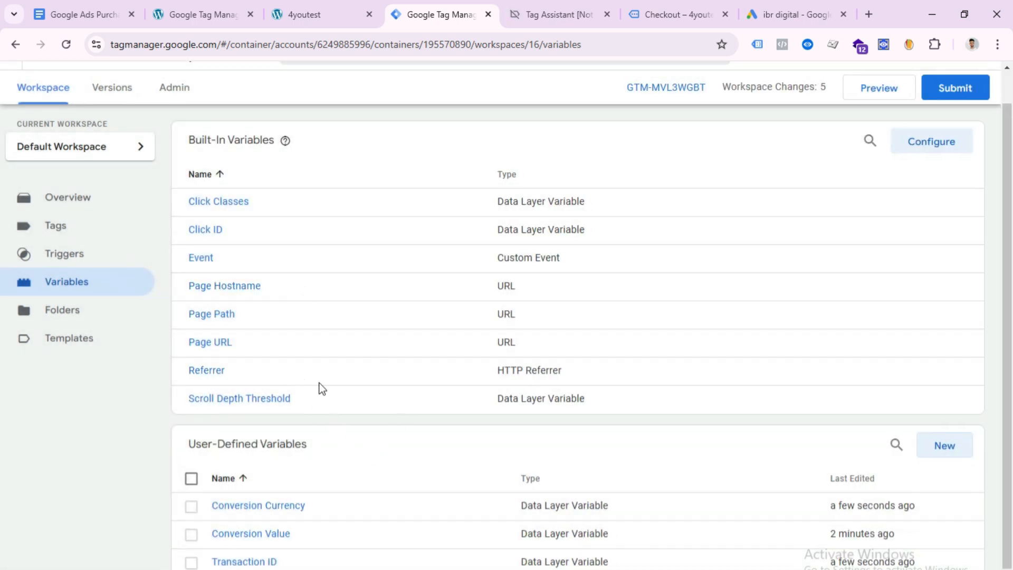
Review the purchase event's ecommerce section in Tag Assistant against the variables table in the guide document.
{"action": "left_click", "coordinate": [529, 13]}
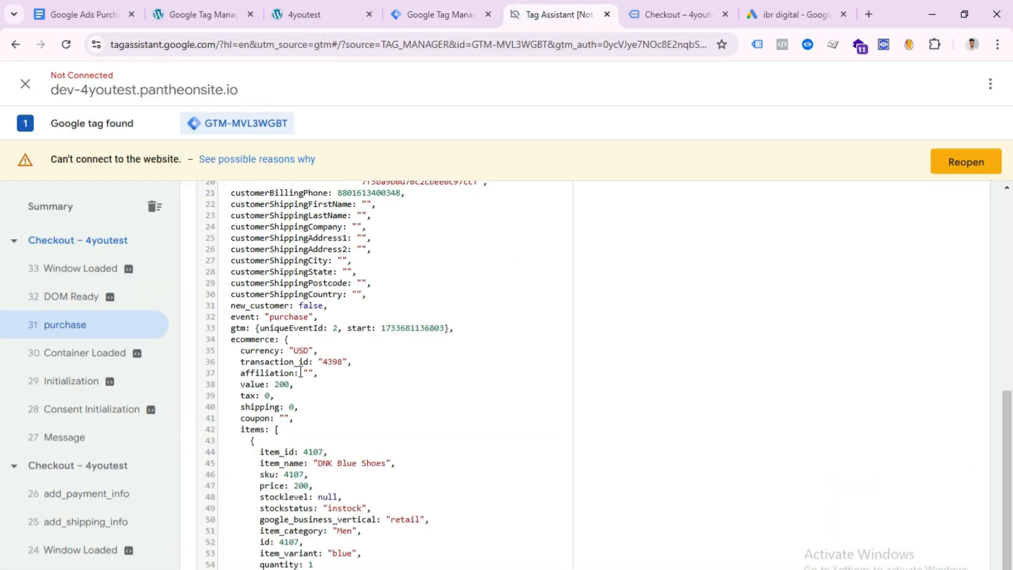
{"action": "left_click", "coordinate": [247, 339]}
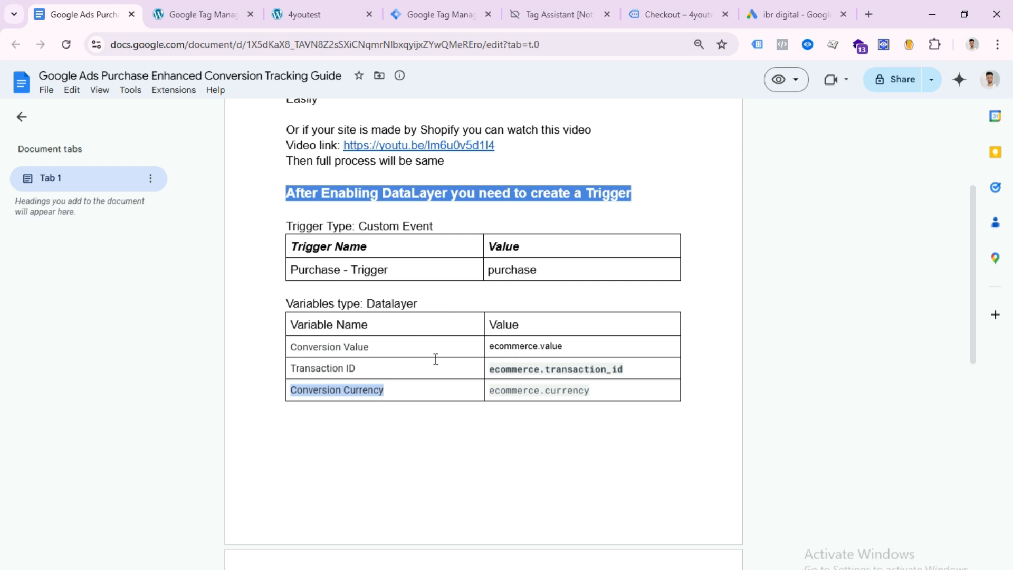
{"action": "scroll", "coordinate": [456, 323], "scroll_direction": "down", "scroll_amount": 2}
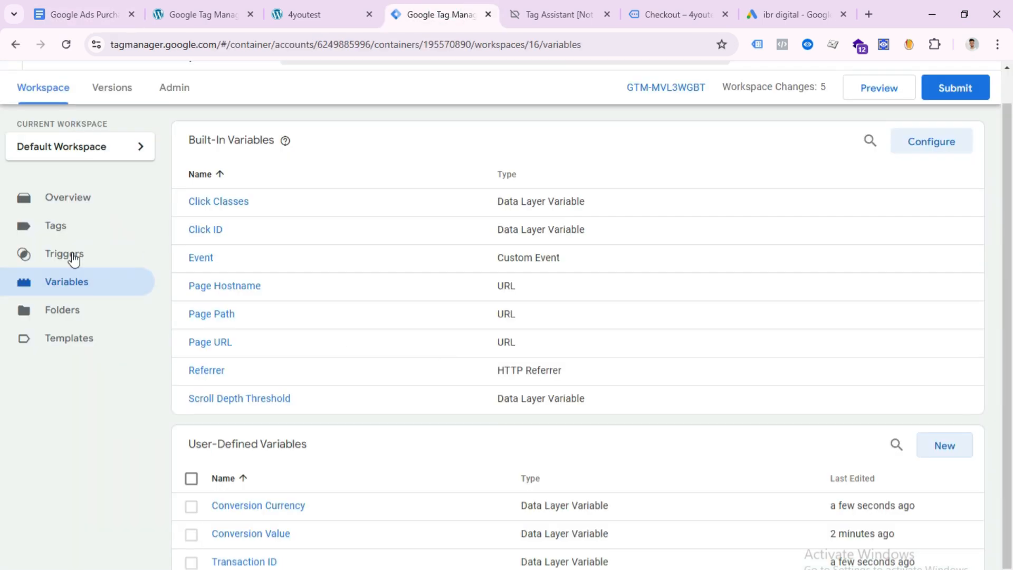
Open the Google Ads Purchase Conversion Tracking tag for editing and set its Conversion Value to the {{Conversion Value}} variable.
{"action": "left_click", "coordinate": [88, 226]}
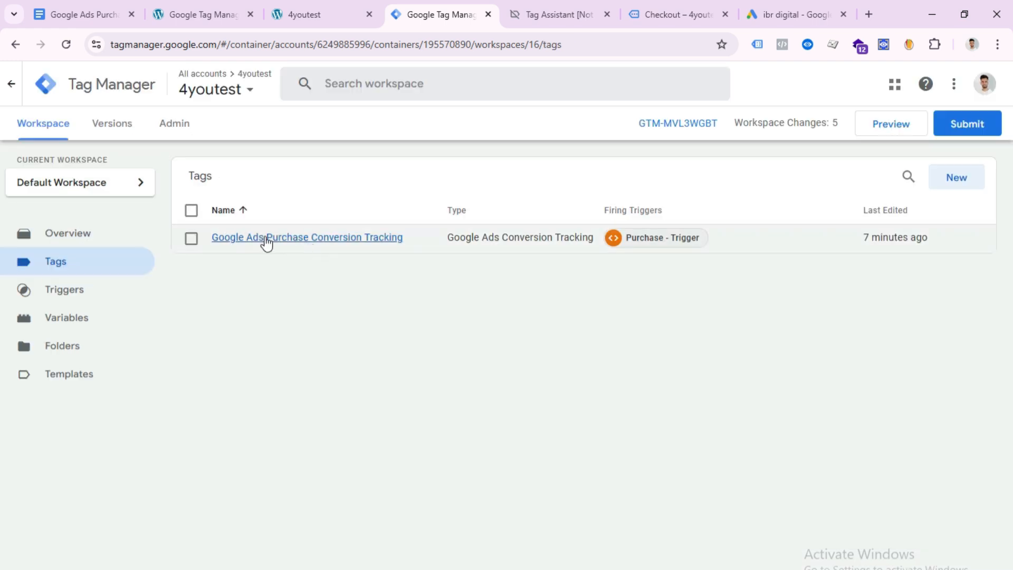
{"action": "left_click", "coordinate": [337, 244]}
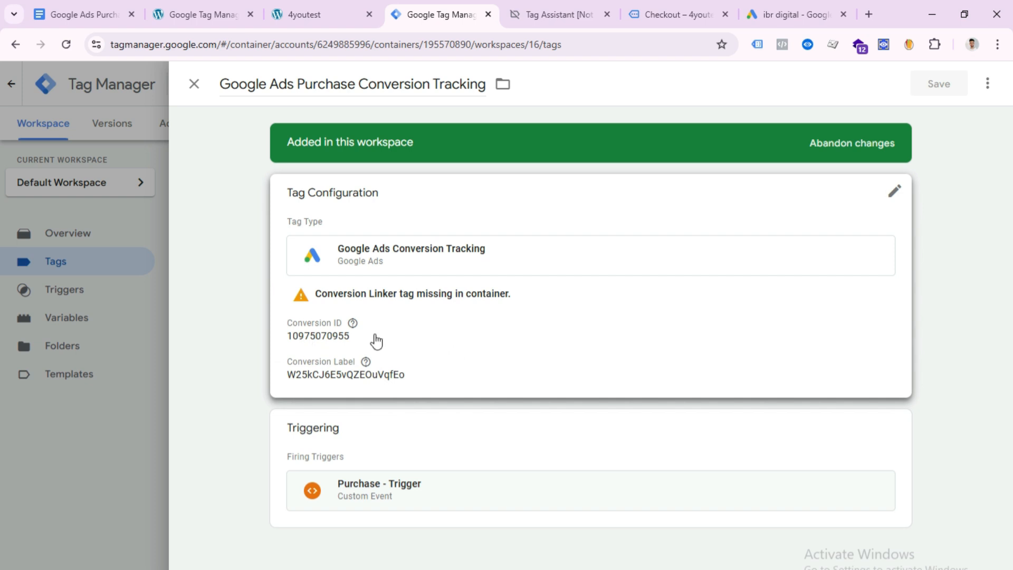
{"action": "left_click", "coordinate": [430, 340]}
{"action": "scroll", "coordinate": [505, 400], "scroll_direction": "down", "scroll_amount": 5}
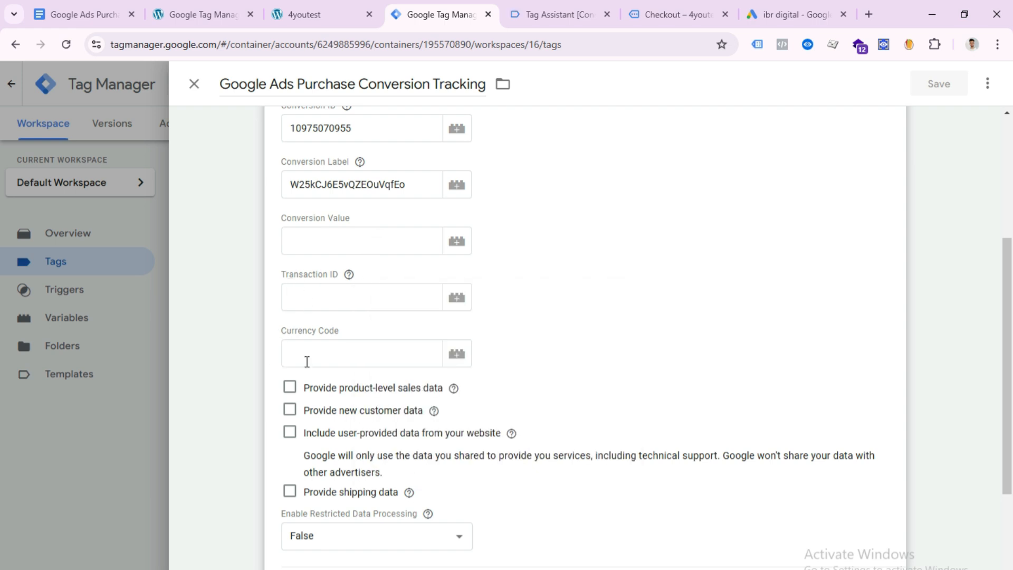
{"action": "left_click", "coordinate": [457, 242]}
{"action": "left_click", "coordinate": [296, 235]}
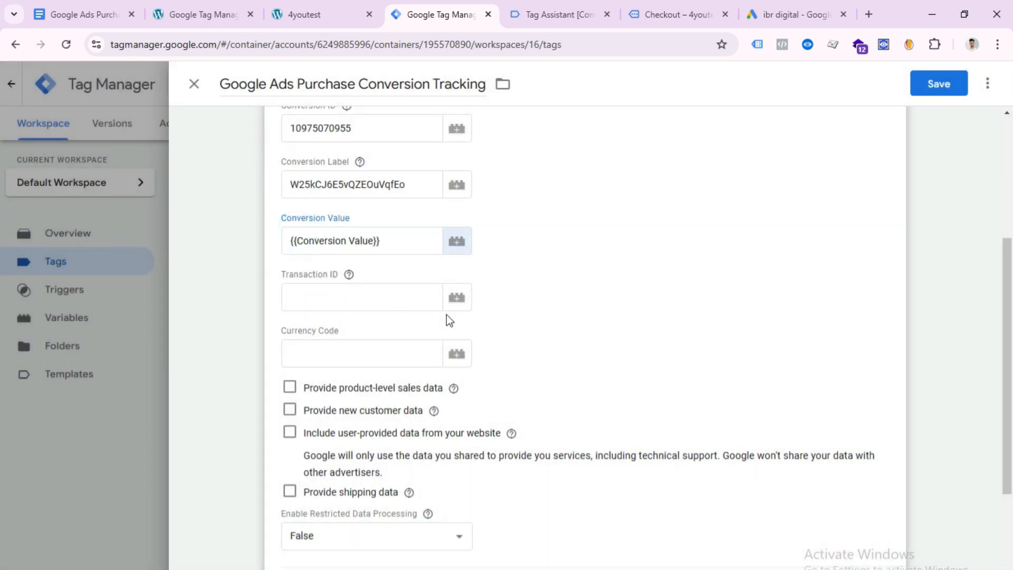
Set the tag's Transaction ID to {{Transaction ID}} and its Currency Code to {{Conversion Currency}}.
{"action": "left_click", "coordinate": [459, 302]}
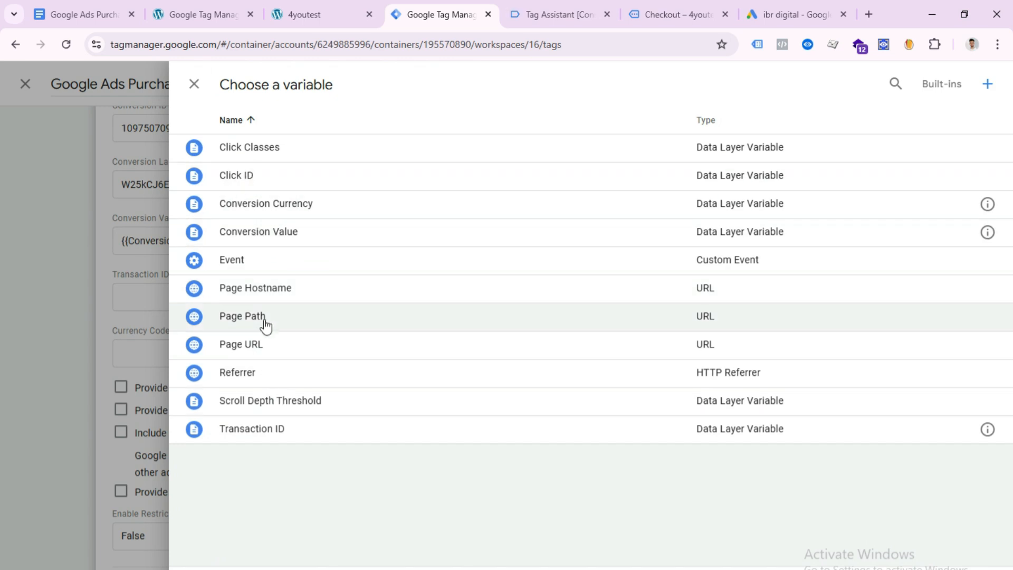
{"action": "left_click", "coordinate": [277, 431]}
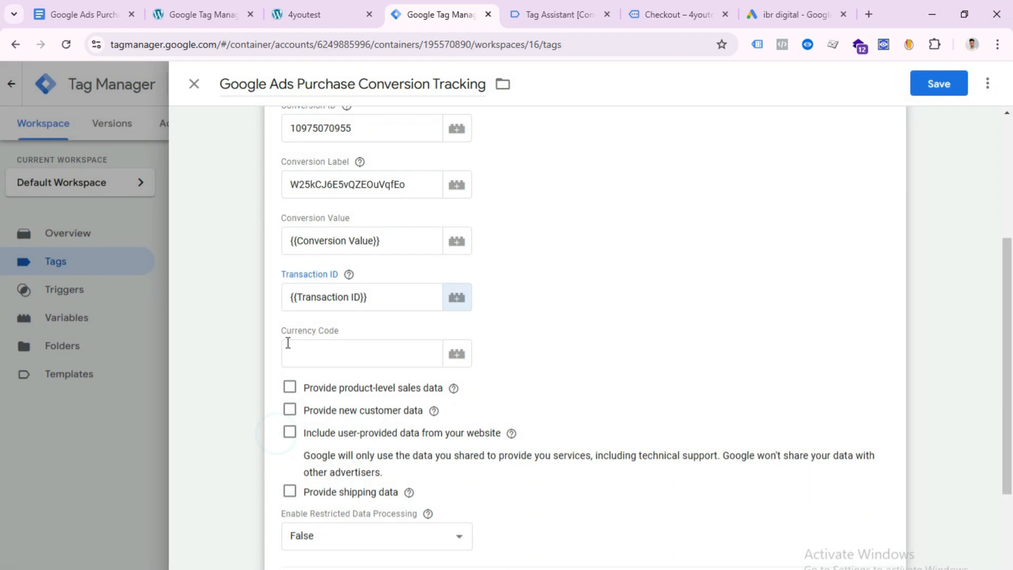
{"action": "left_click", "coordinate": [455, 354]}
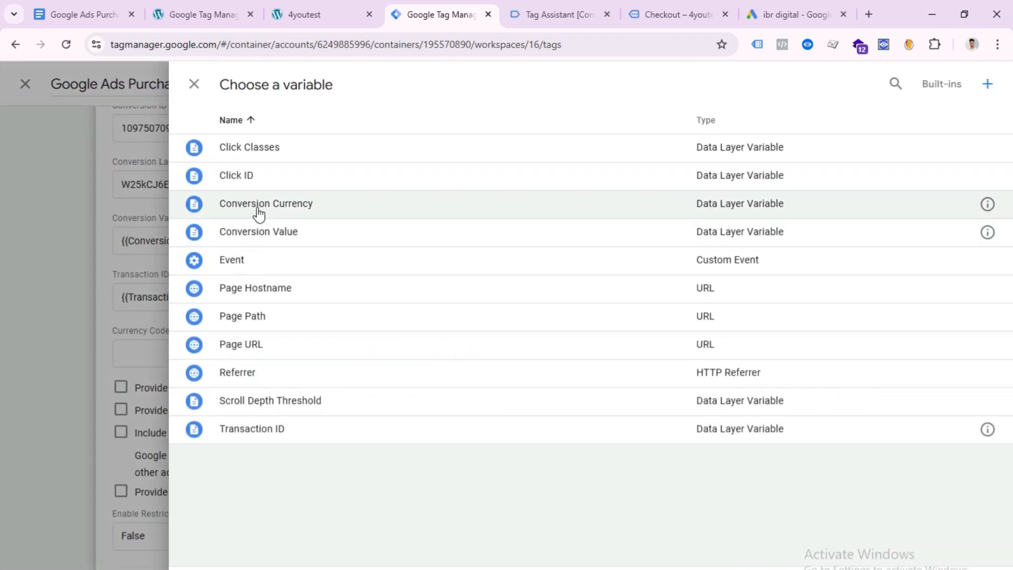
{"action": "left_click", "coordinate": [290, 207]}
Create and save the missing Conversion Linker tag with the All Pages trigger.
{"action": "scroll", "coordinate": [557, 489], "scroll_direction": "up", "scroll_amount": 5}
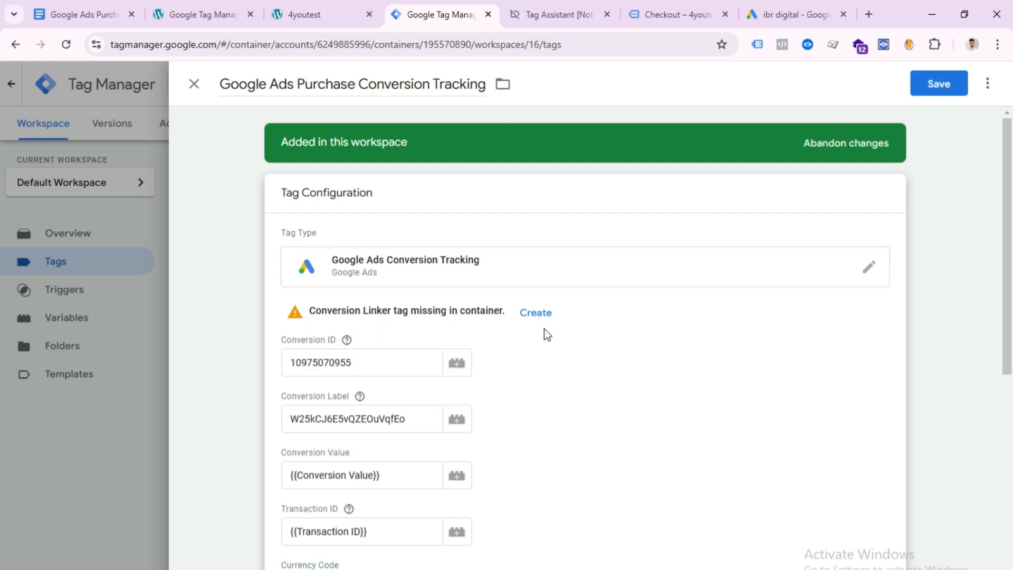
{"action": "left_click", "coordinate": [537, 314]}
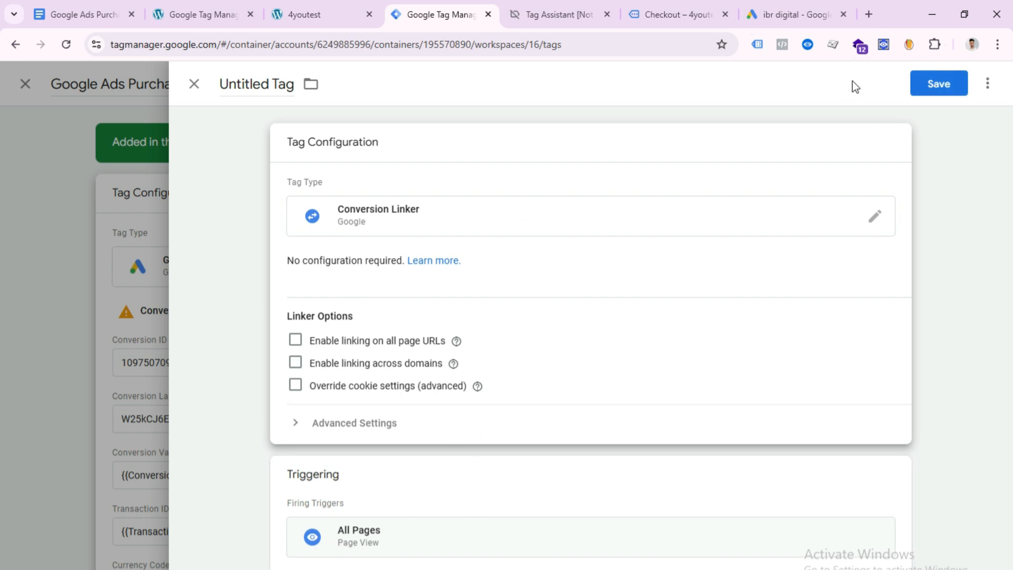
{"action": "left_click", "coordinate": [953, 91]}
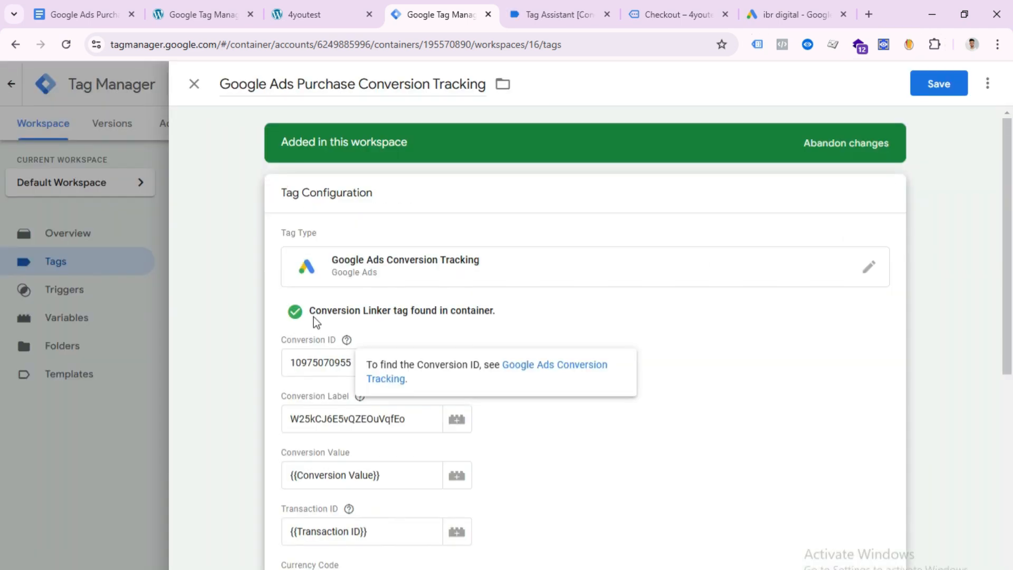
{"action": "scroll", "coordinate": [622, 263], "scroll_direction": "down", "scroll_amount": 4}
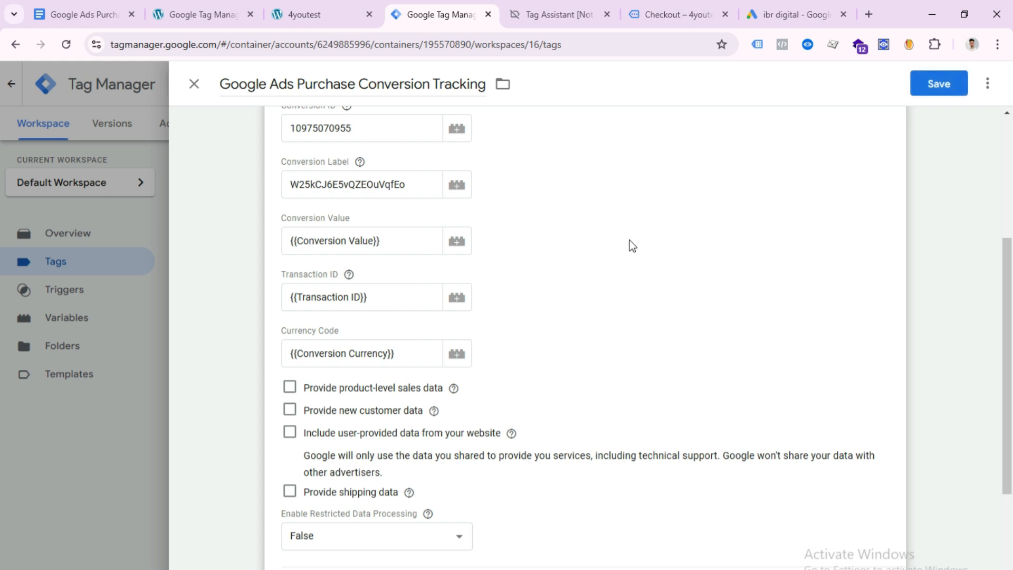
{"action": "scroll", "coordinate": [636, 245], "scroll_direction": "down", "scroll_amount": 2}
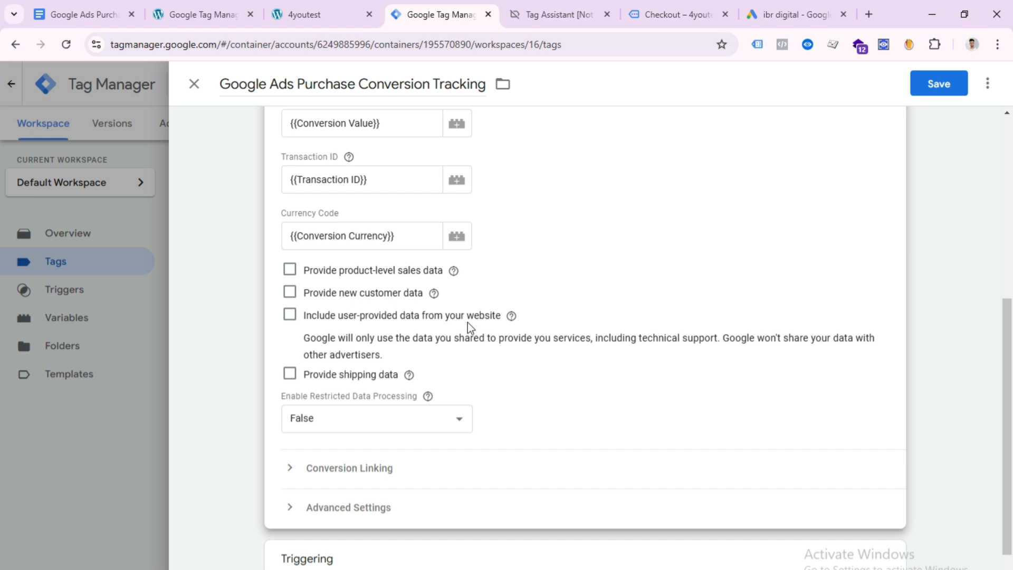
{"action": "left_click", "coordinate": [290, 316]}
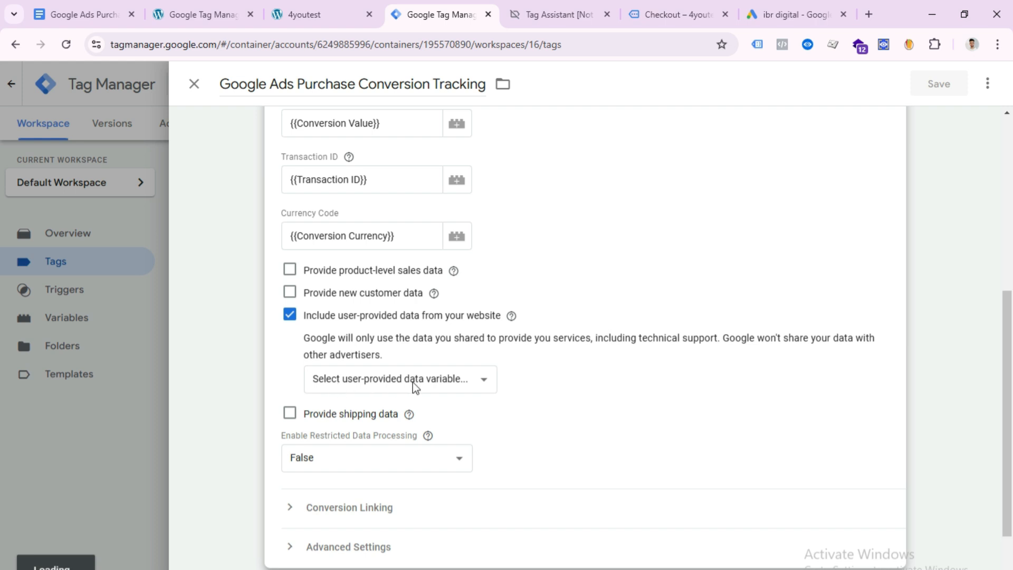
{"action": "left_click", "coordinate": [402, 380]}
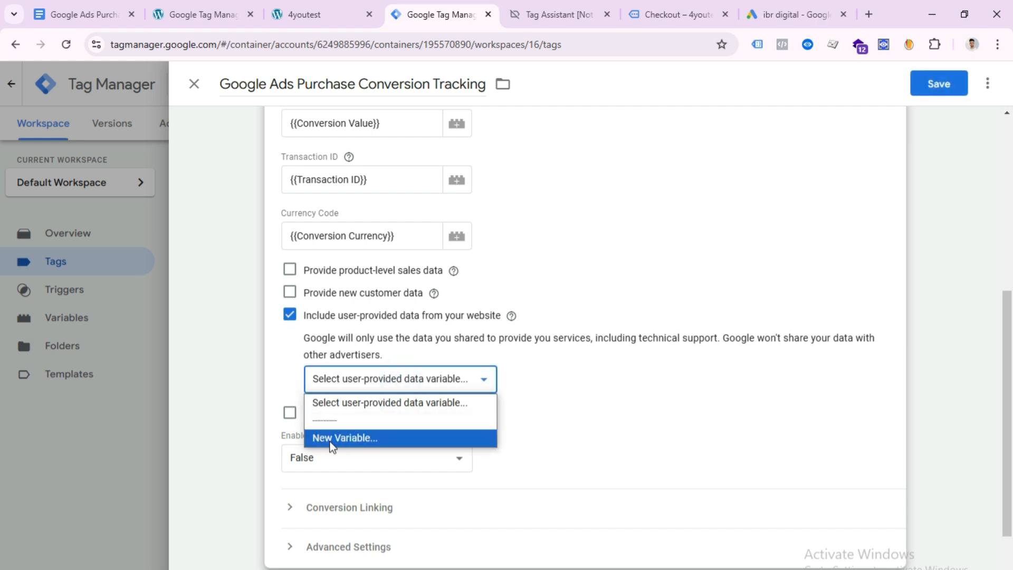
{"action": "left_click", "coordinate": [372, 442]}
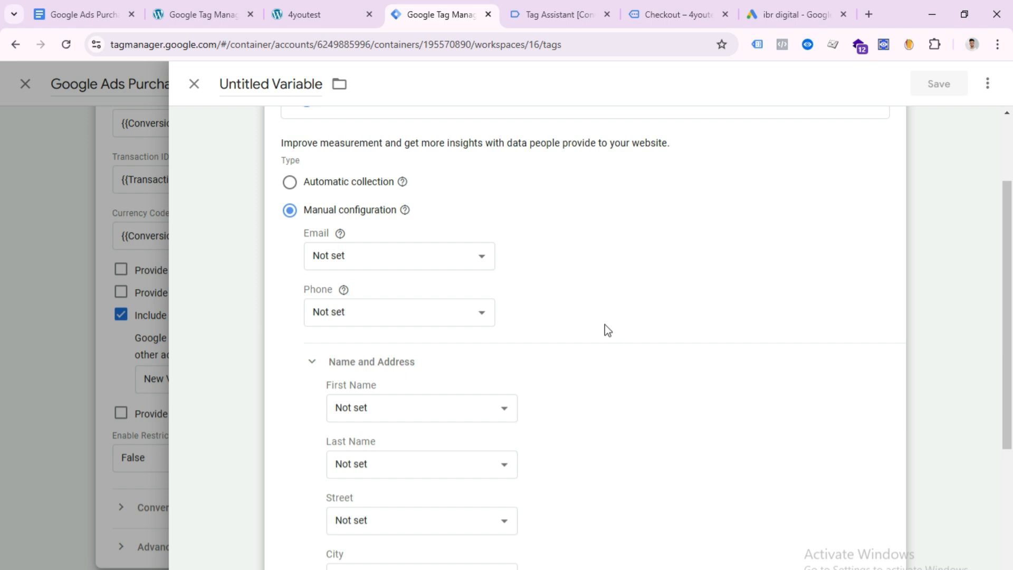
{"action": "left_click", "coordinate": [390, 258]}
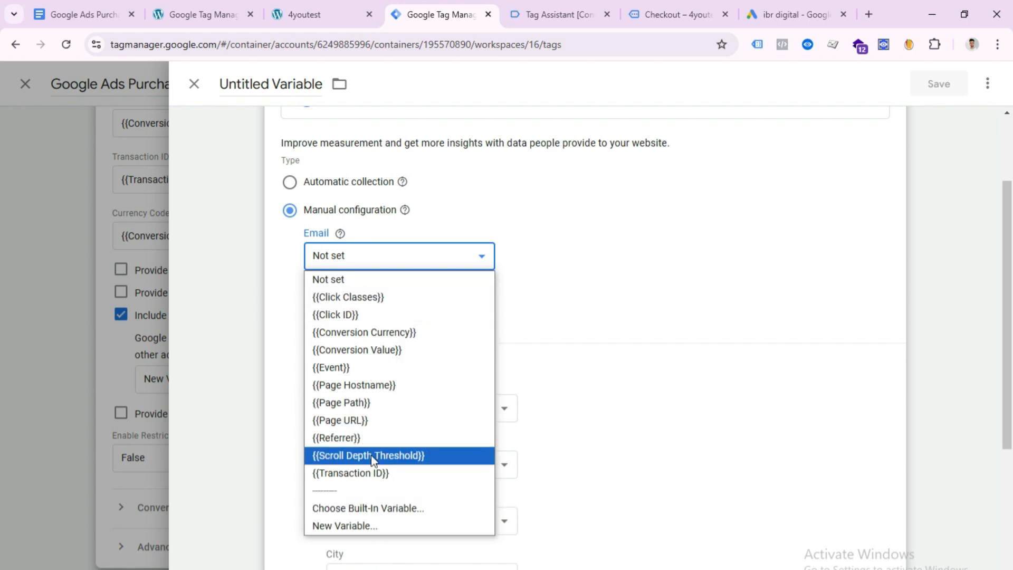
{"action": "left_click", "coordinate": [648, 285]}
{"action": "scroll", "coordinate": [669, 267], "scroll_direction": "down", "scroll_amount": 2}
{"action": "scroll", "coordinate": [667, 265], "scroll_direction": "up", "scroll_amount": 4}
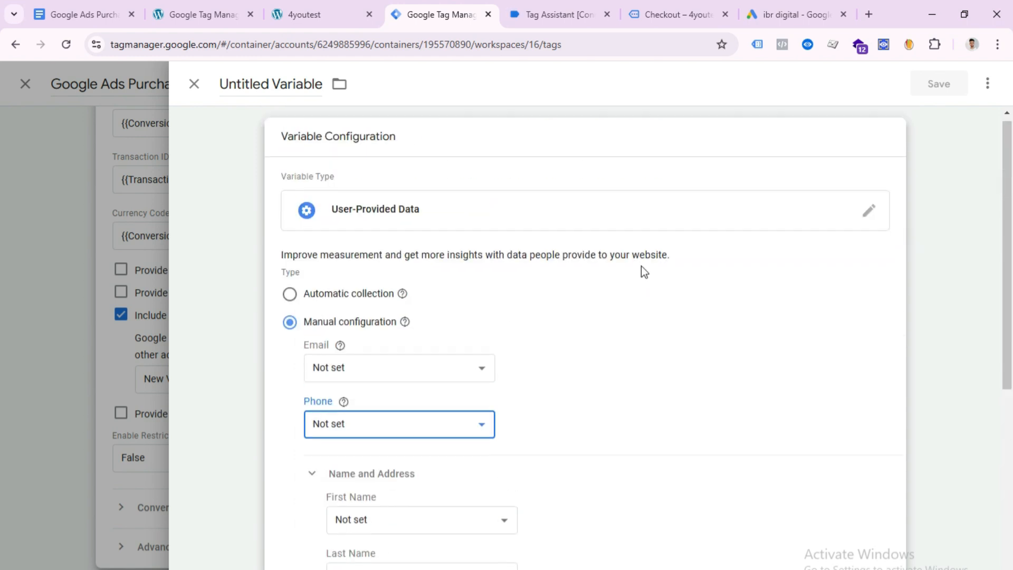
{"action": "left_click", "coordinate": [205, 89]}
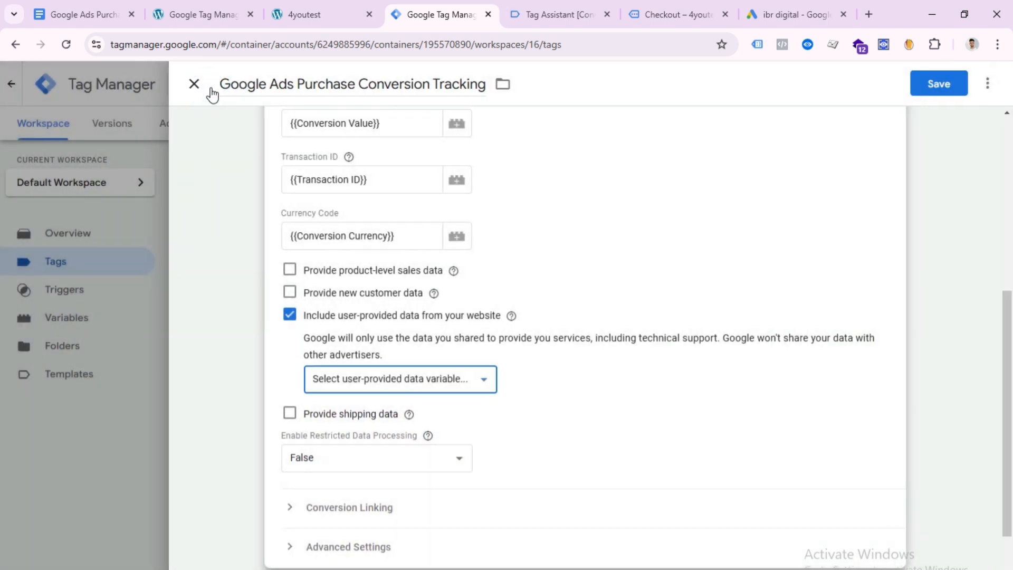
{"action": "scroll", "coordinate": [629, 350], "scroll_direction": "down", "scroll_amount": 2}
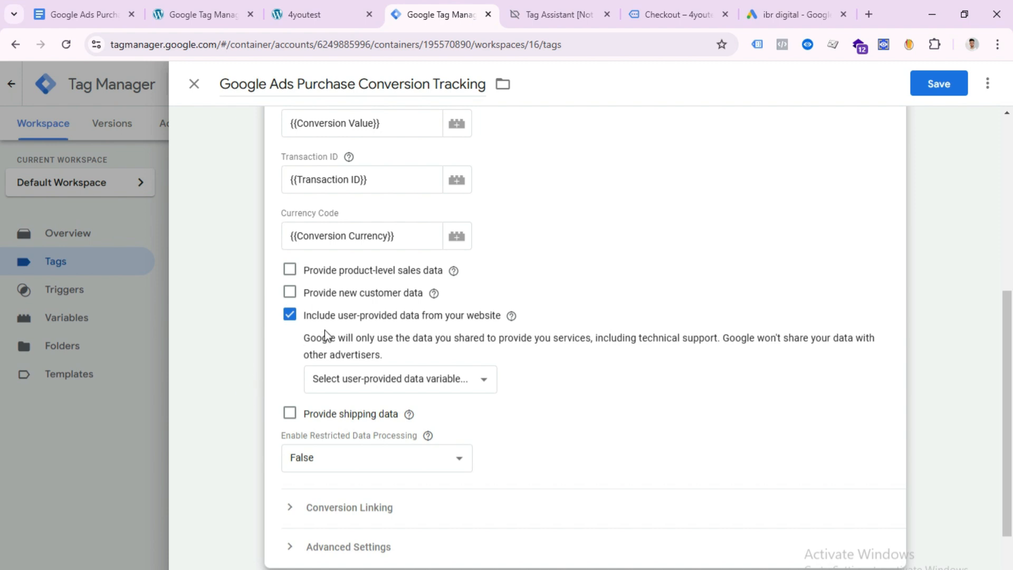
{"action": "left_click", "coordinate": [292, 315]}
Save the Google Ads Purchase Conversion Tracking tag and open the workspace's list of user-defined variables.
{"action": "scroll", "coordinate": [657, 331], "scroll_direction": "down", "scroll_amount": 1}
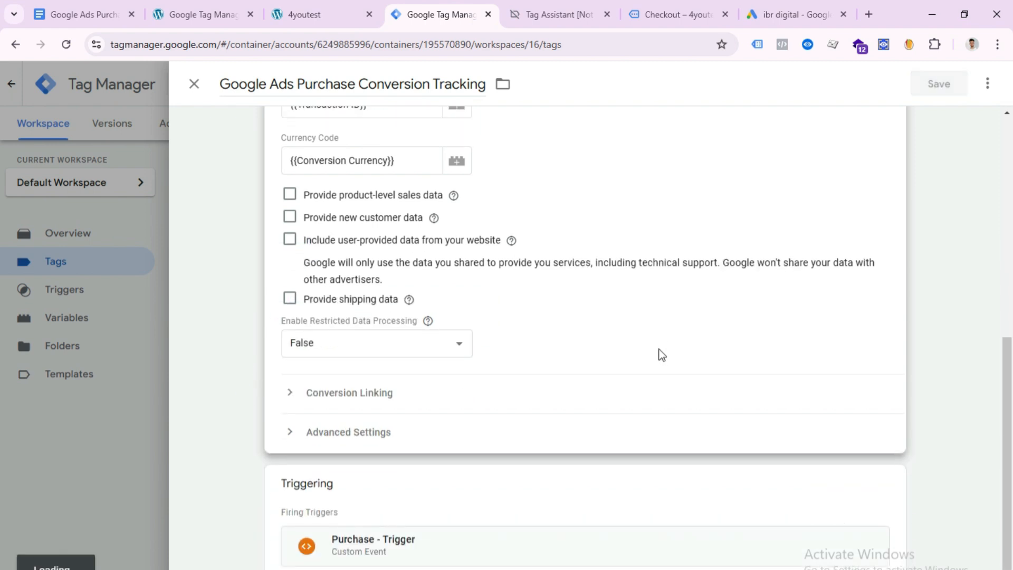
{"action": "left_click", "coordinate": [936, 80]}
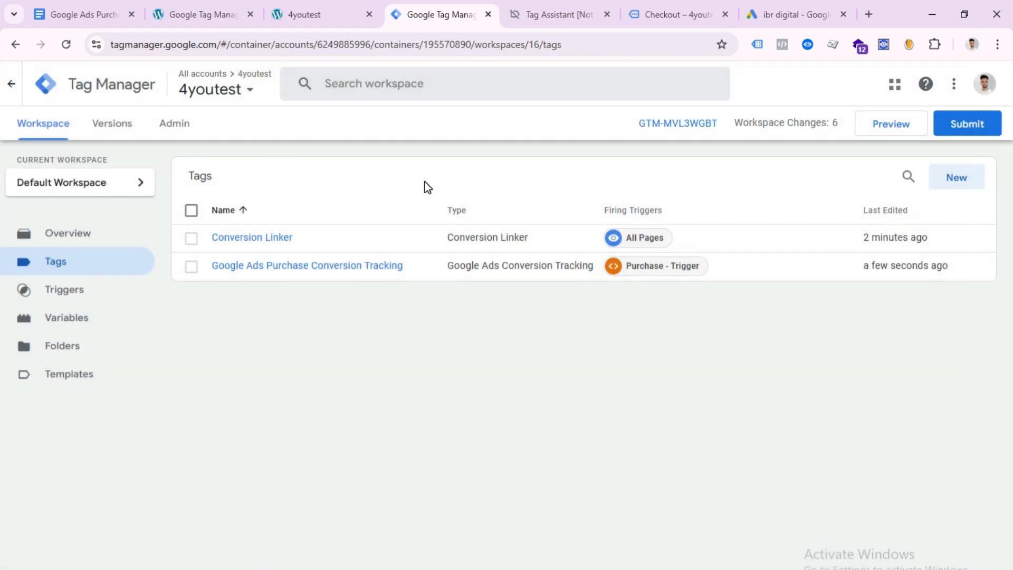
{"action": "left_click", "coordinate": [84, 330]}
{"action": "scroll", "coordinate": [626, 470], "scroll_direction": "down", "scroll_amount": 2}
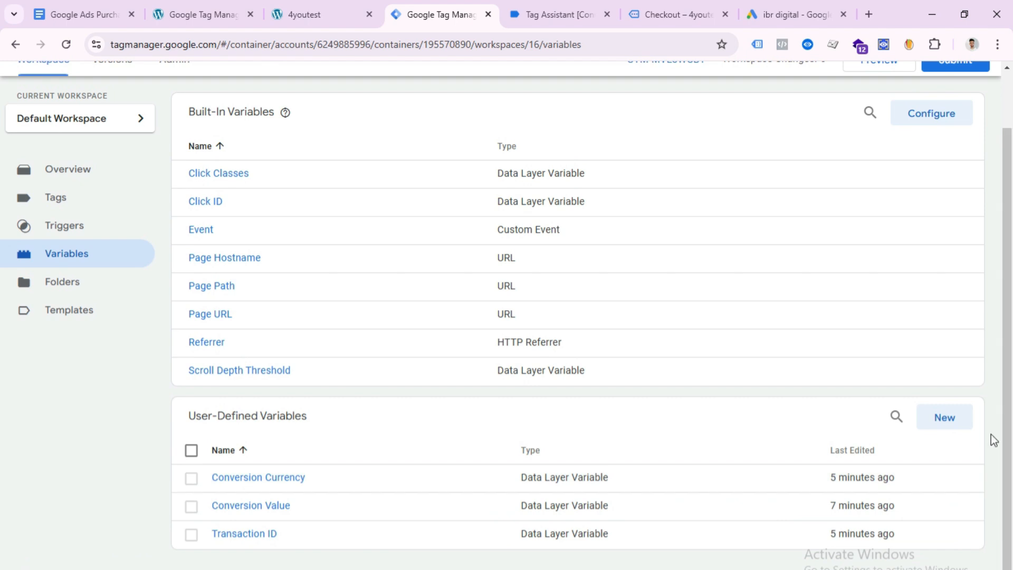
Start a new user-defined variable and set its type to Data Layer Variable.
{"action": "left_click", "coordinate": [953, 430]}
{"action": "left_click", "coordinate": [165, 153]}
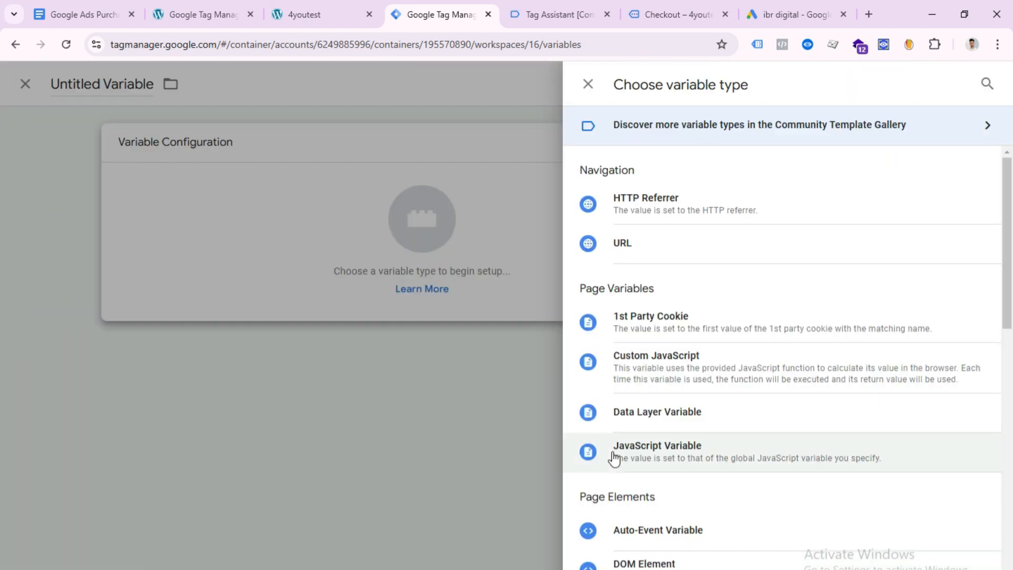
{"action": "scroll", "coordinate": [739, 502], "scroll_direction": "down", "scroll_amount": 2}
{"action": "left_click", "coordinate": [659, 296]}
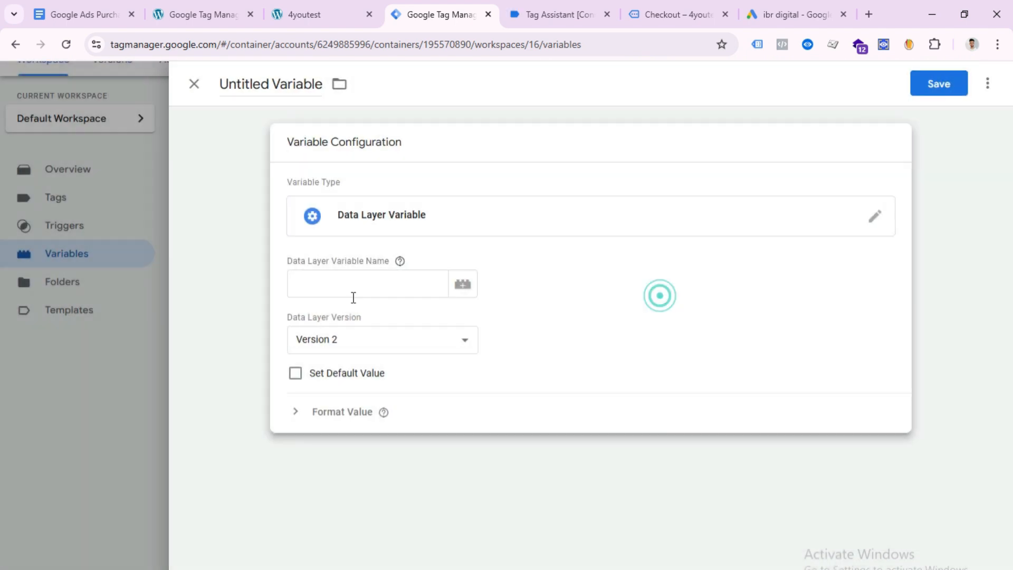
Review the purchase event's data layer values in Tag Assistant and the User-Provided Data Configuration table in the Google Docs guide.
{"action": "left_click", "coordinate": [580, 11]}
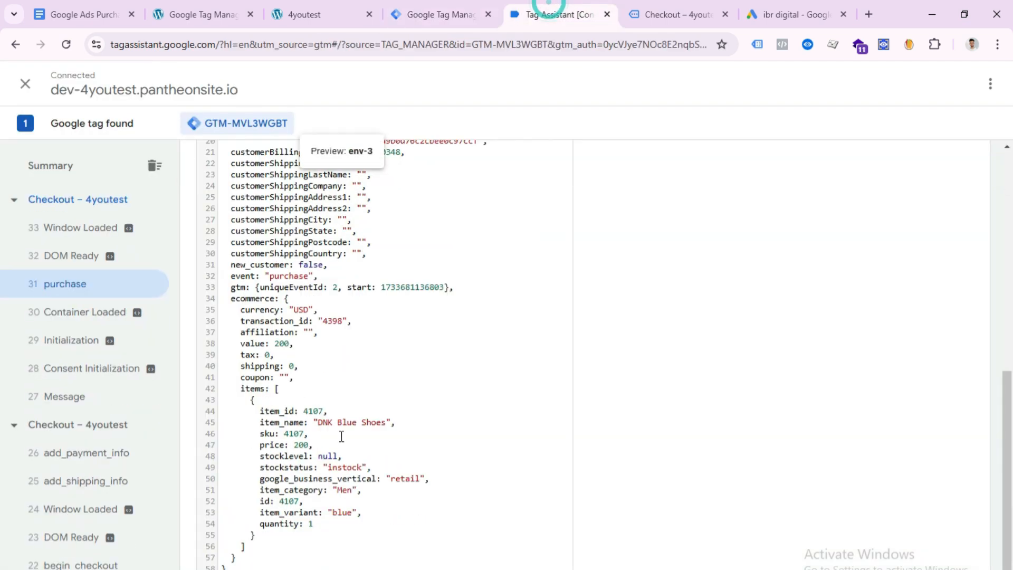
{"action": "scroll", "coordinate": [292, 377], "scroll_direction": "up", "scroll_amount": 6}
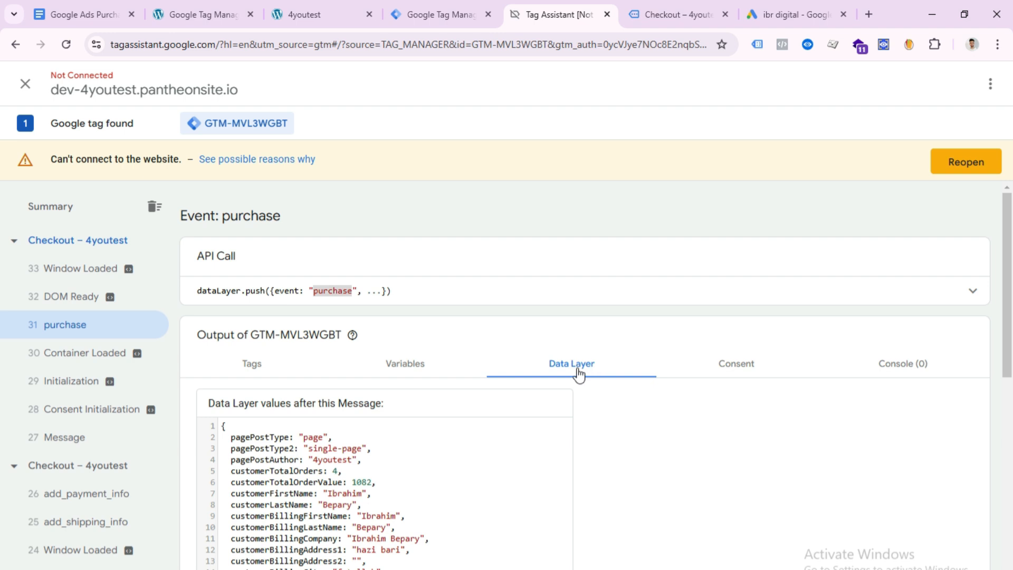
{"action": "scroll", "coordinate": [356, 345], "scroll_direction": "down", "scroll_amount": 2}
{"action": "scroll", "coordinate": [357, 345], "scroll_direction": "down", "scroll_amount": 2}
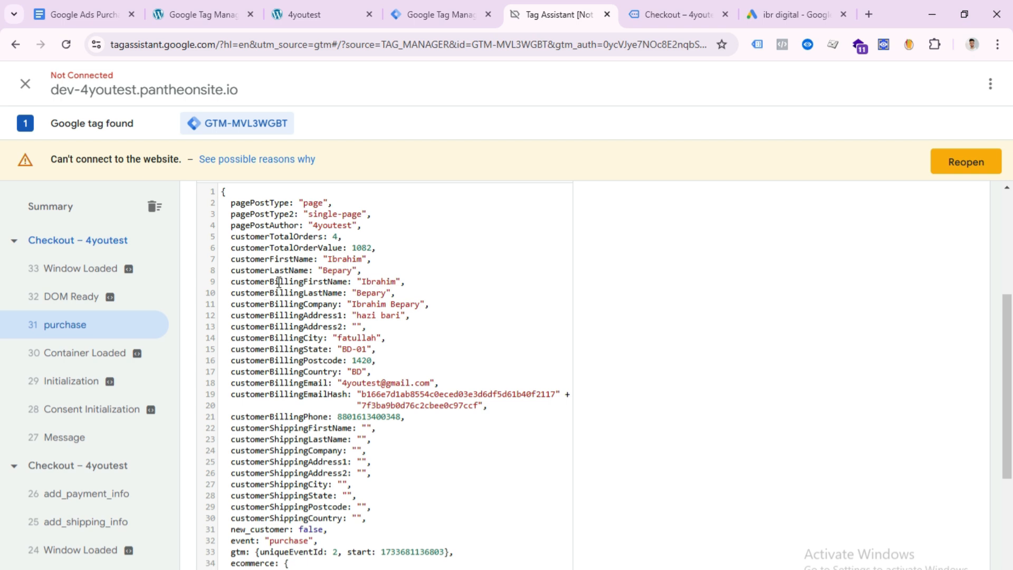
{"action": "left_click", "coordinate": [96, 16]}
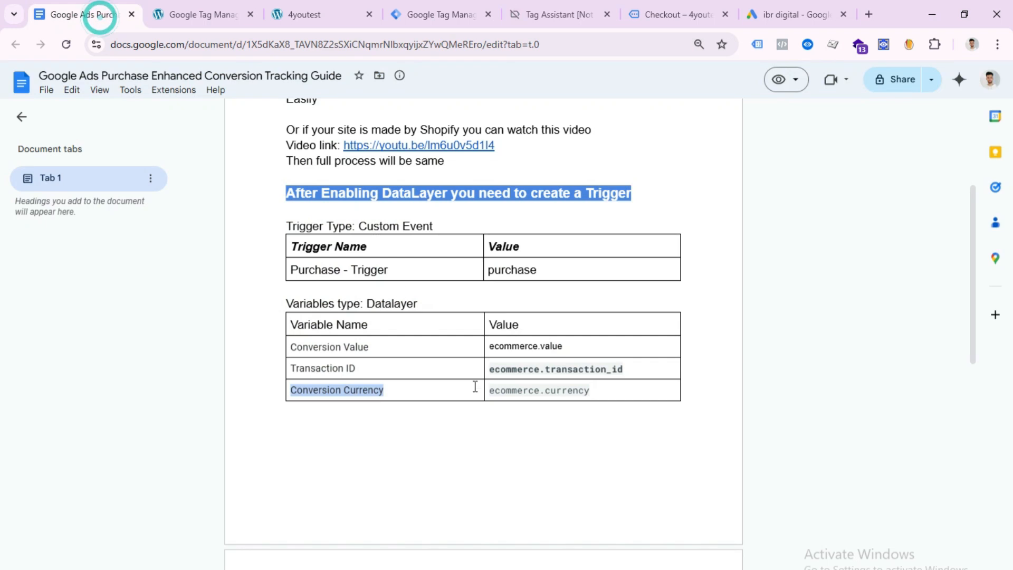
{"action": "scroll", "coordinate": [475, 393], "scroll_direction": "down", "scroll_amount": 5}
{"action": "scroll", "coordinate": [475, 402], "scroll_direction": "down", "scroll_amount": 4}
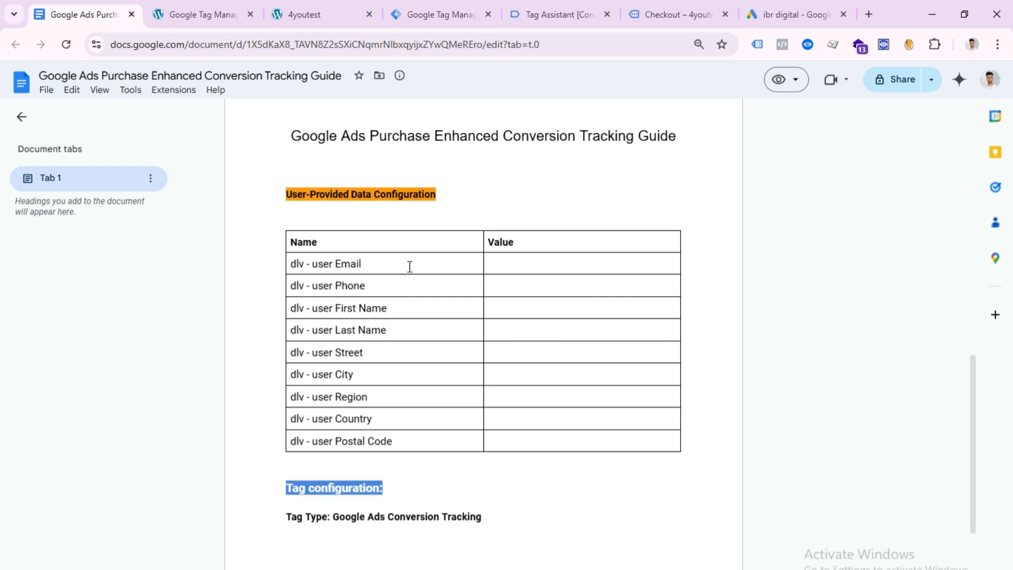
Copy the customerBillingEmail key from Tag Assistant's purchase data layer and enter it as the new variable's Data Layer Variable Name in Tag Manager.
{"action": "left_click", "coordinate": [570, 5]}
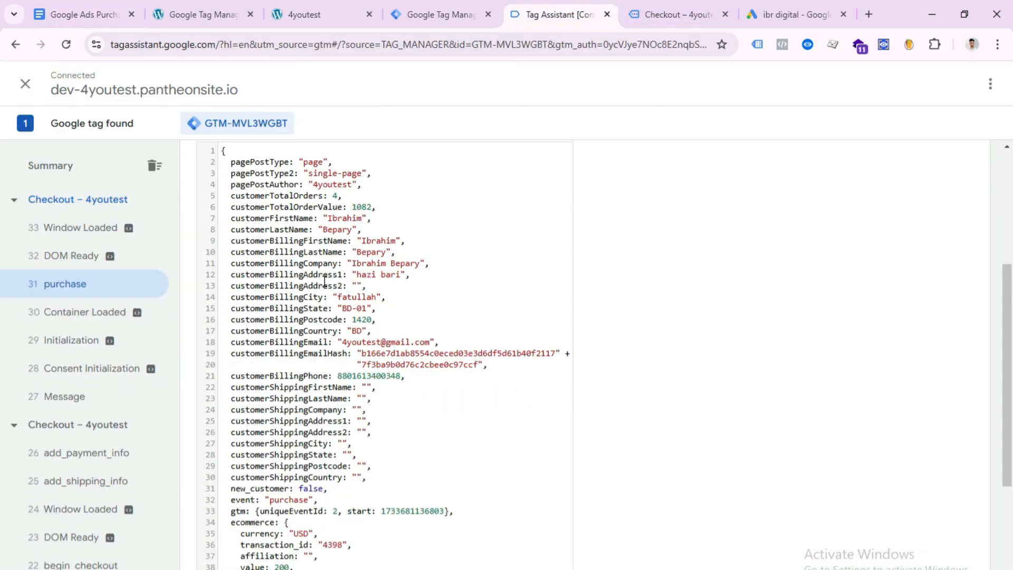
{"action": "scroll", "coordinate": [305, 259], "scroll_direction": "up", "scroll_amount": 2}
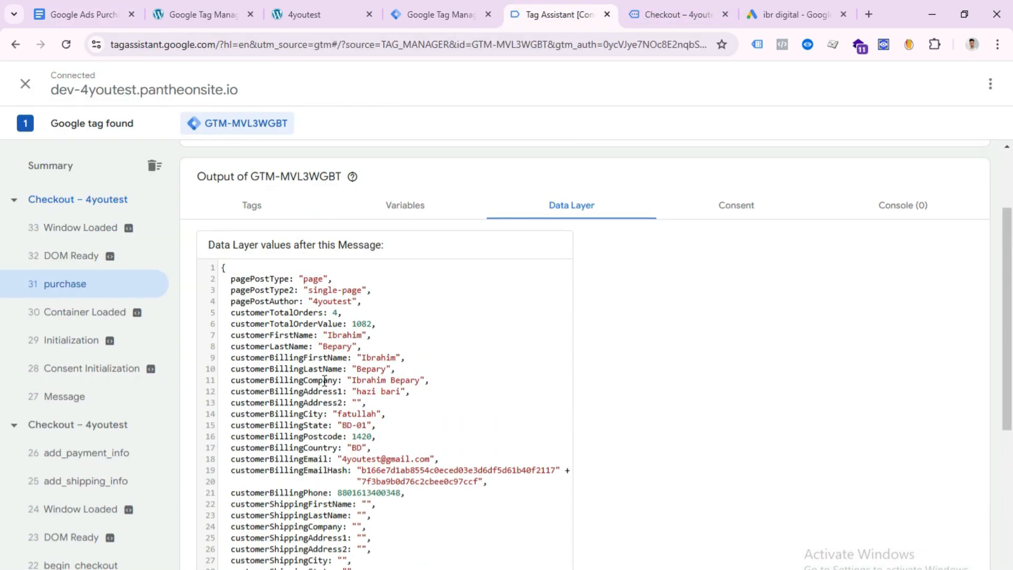
{"action": "scroll", "coordinate": [306, 370], "scroll_direction": "down", "scroll_amount": 2}
{"action": "left_click", "coordinate": [364, 344]}
{"action": "left_click", "coordinate": [383, 344]}
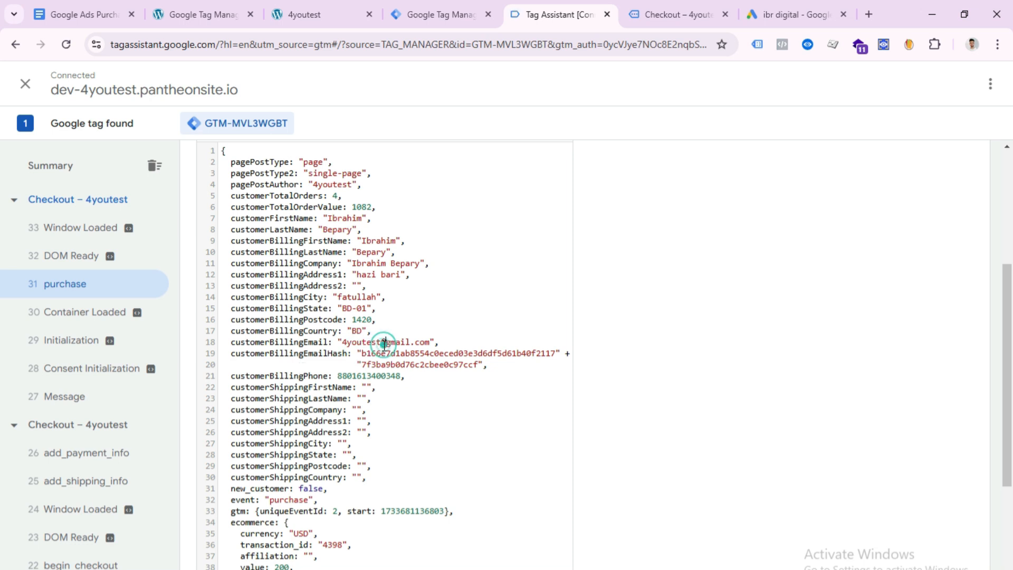
{"action": "double_click", "coordinate": [265, 342]}
{"action": "key", "text": "ctrl+c"}
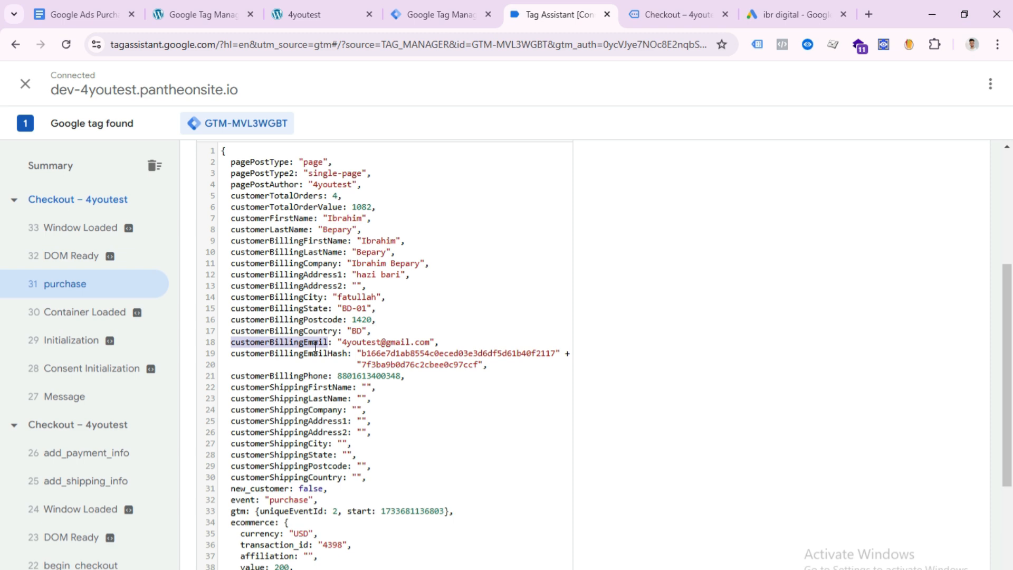
{"action": "left_click", "coordinate": [436, 14]}
{"action": "right_click", "coordinate": [326, 283]}
{"action": "left_click", "coordinate": [351, 423]}
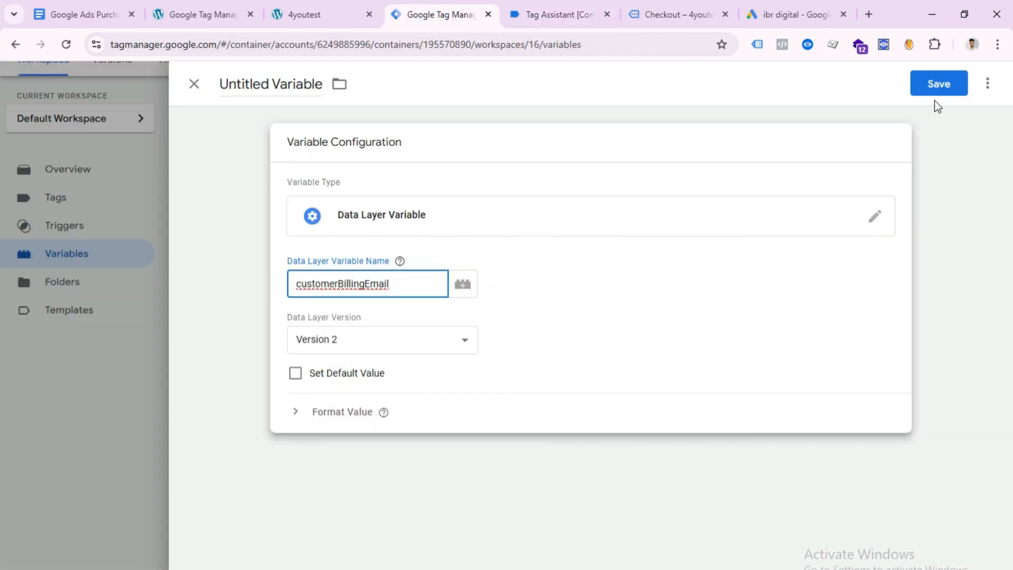
Save the email variable under the name "dlv - user Email", copied from the Google Docs guide.
{"action": "left_click", "coordinate": [935, 83]}
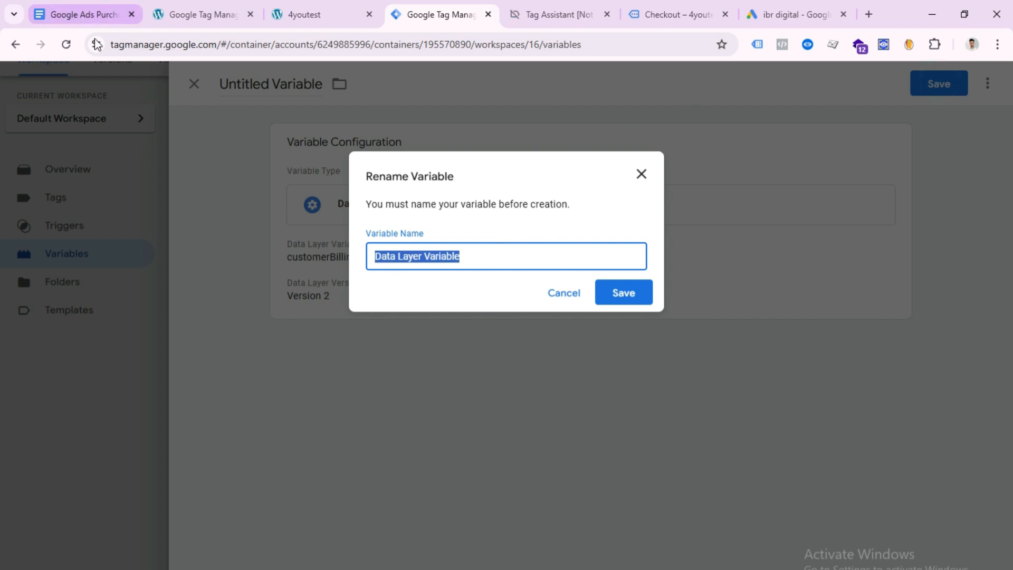
{"action": "left_click", "coordinate": [84, 14]}
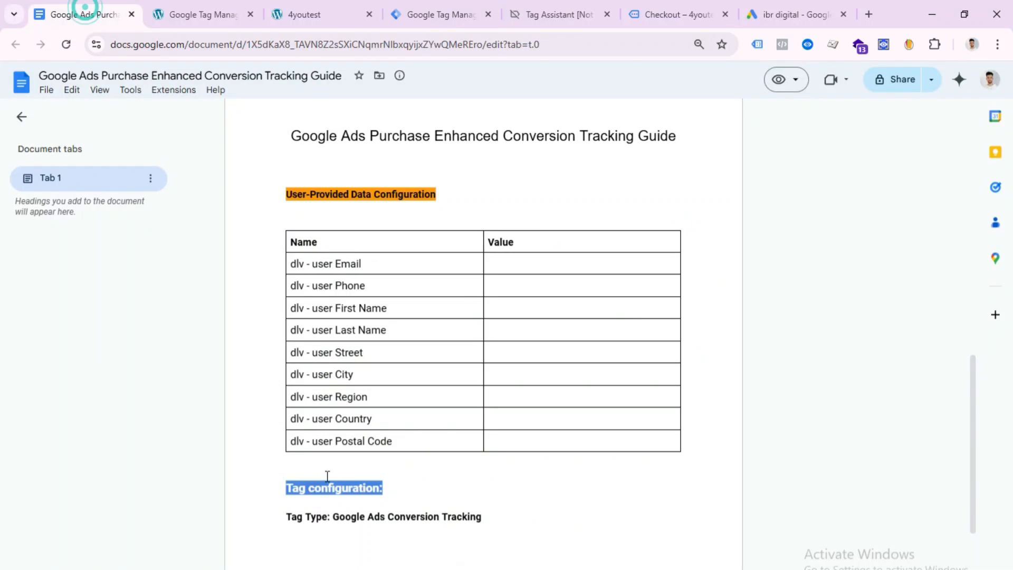
{"action": "left_click_drag", "start_coordinate": [294, 267], "coordinate": [367, 264]}
{"action": "right_click", "coordinate": [358, 264]}
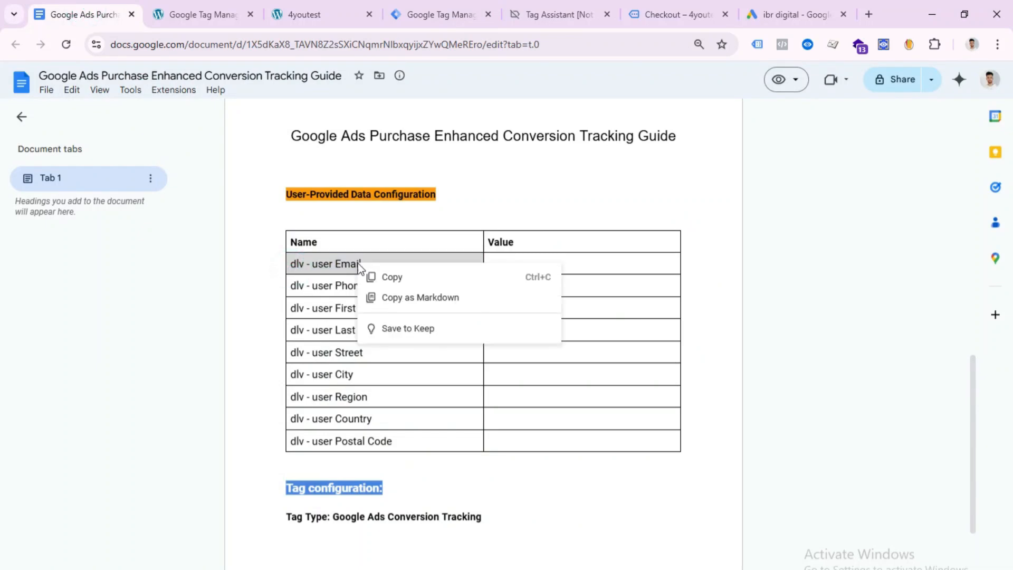
{"action": "left_click", "coordinate": [374, 276]}
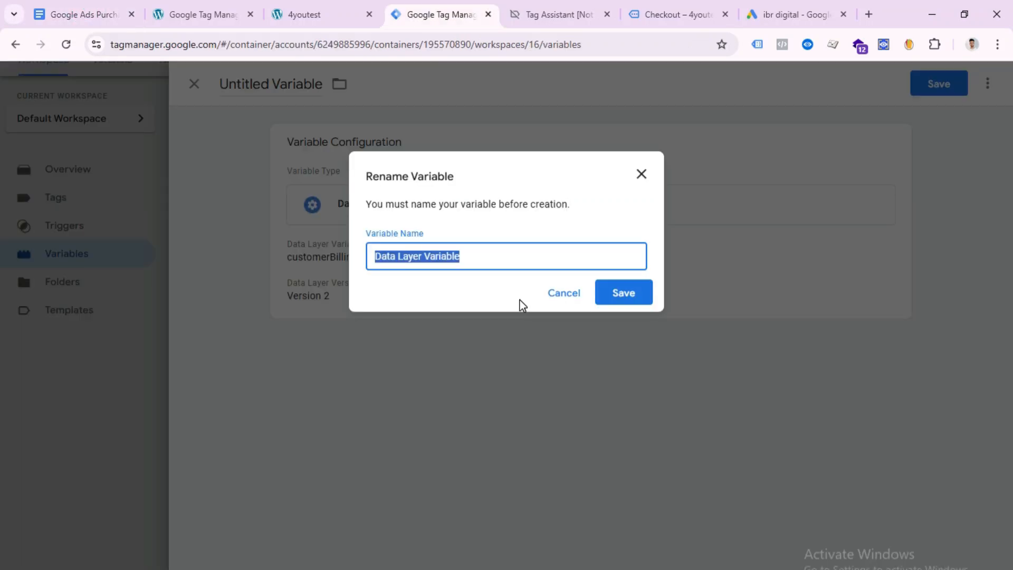
{"action": "key", "text": "ctrl+v"}
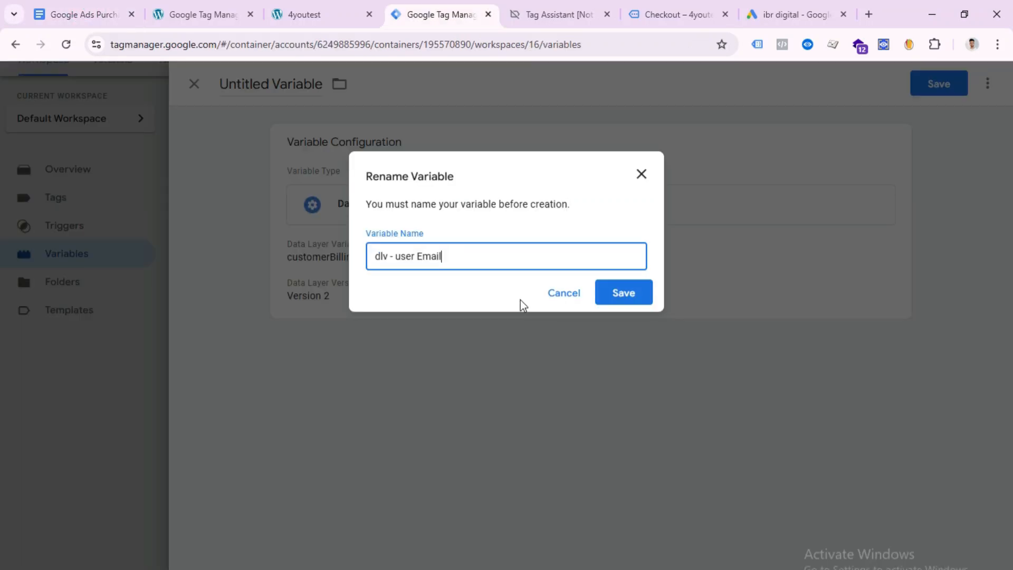
{"action": "left_click", "coordinate": [606, 294]}
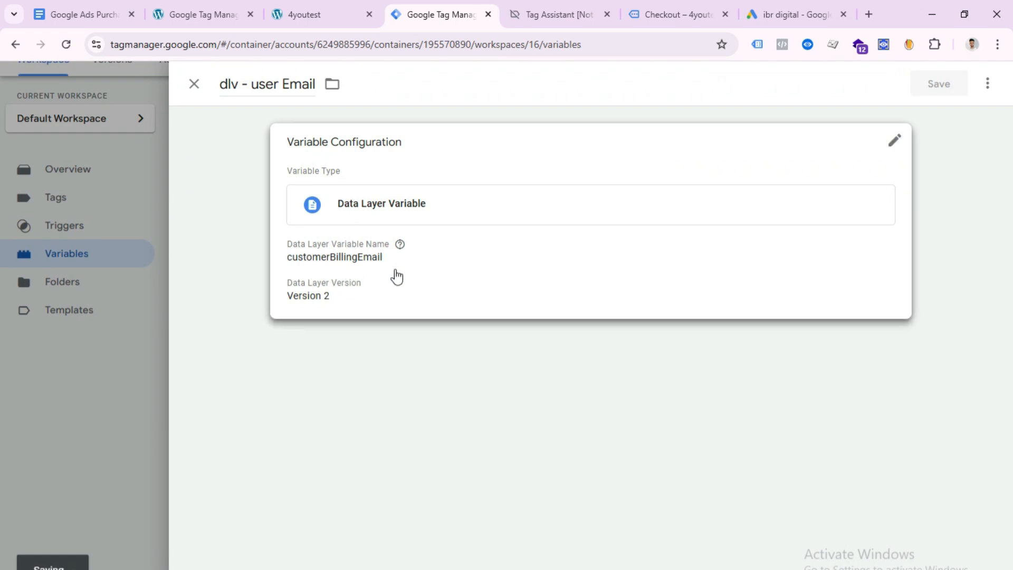
Check the next variable name in the guide and copy the customerBillingPhone key from Tag Assistant's purchase data layer.
{"action": "left_click", "coordinate": [561, 1]}
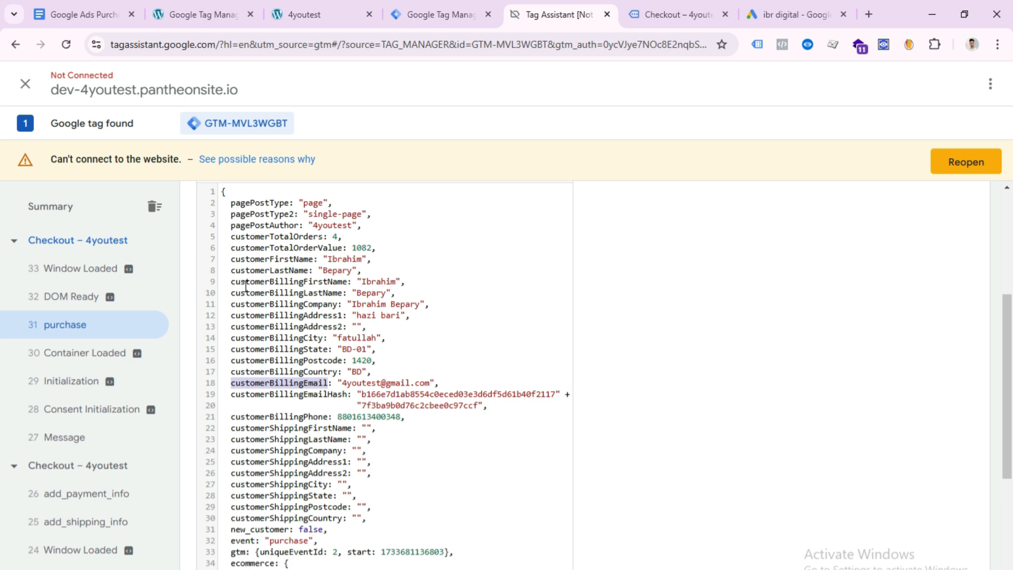
{"action": "left_click", "coordinate": [105, 1]}
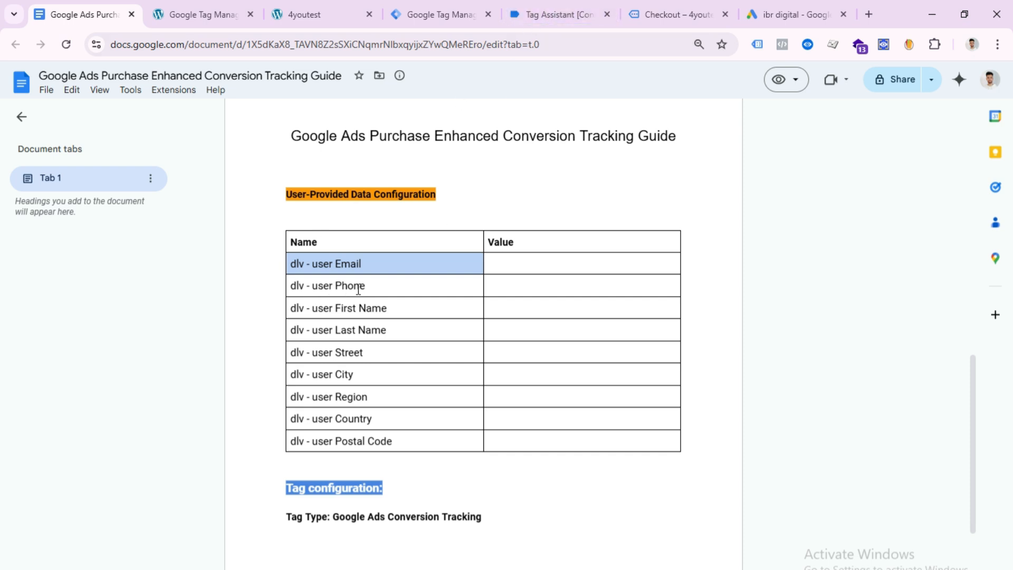
{"action": "left_click", "coordinate": [530, 1]}
{"action": "scroll", "coordinate": [401, 343], "scroll_direction": "up", "scroll_amount": 2}
{"action": "scroll", "coordinate": [383, 316], "scroll_direction": "down", "scroll_amount": 2}
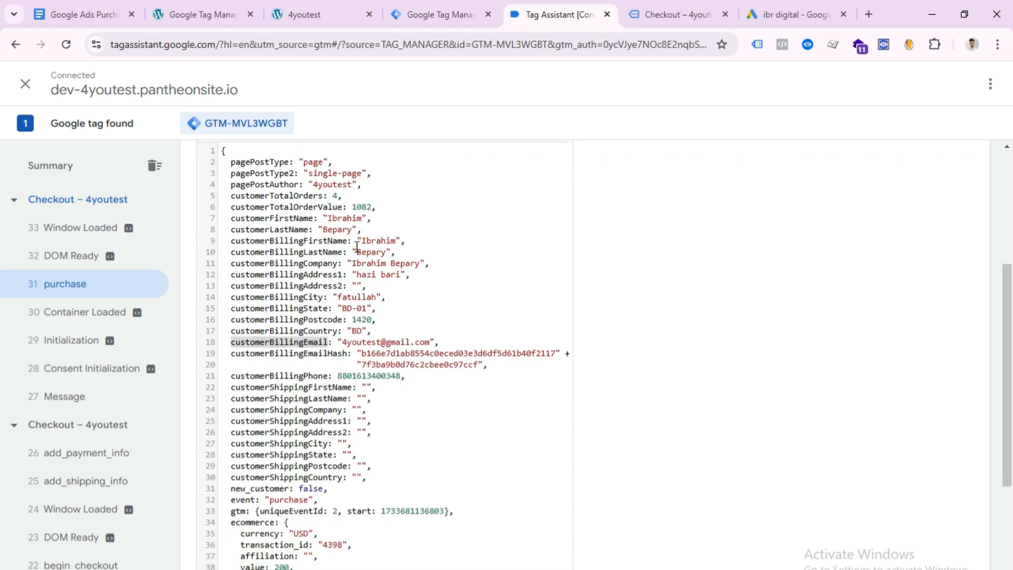
{"action": "left_click", "coordinate": [283, 375]}
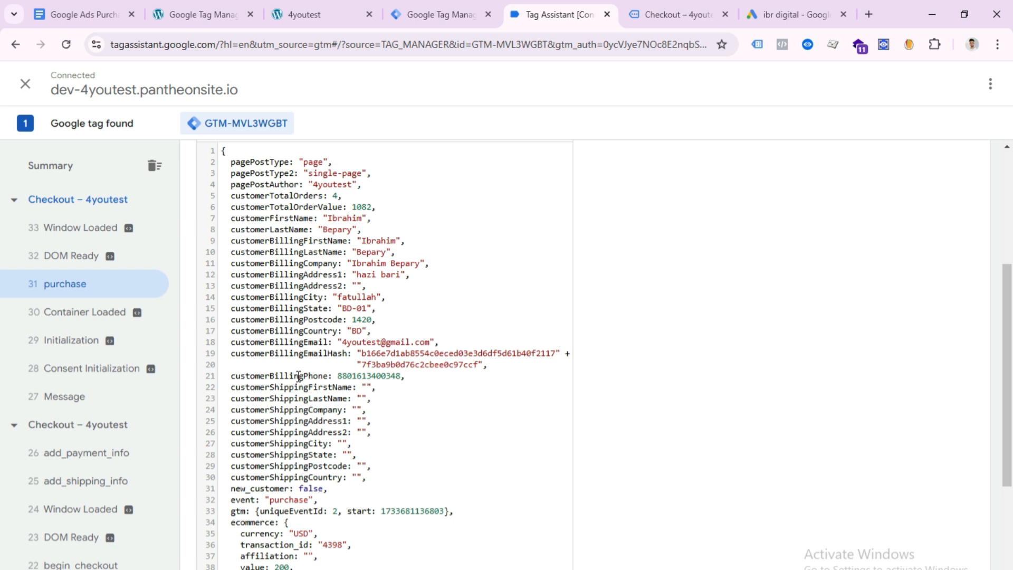
{"action": "double_click", "coordinate": [298, 376]}
{"action": "right_click", "coordinate": [320, 387]}
{"action": "left_click", "coordinate": [326, 393]}
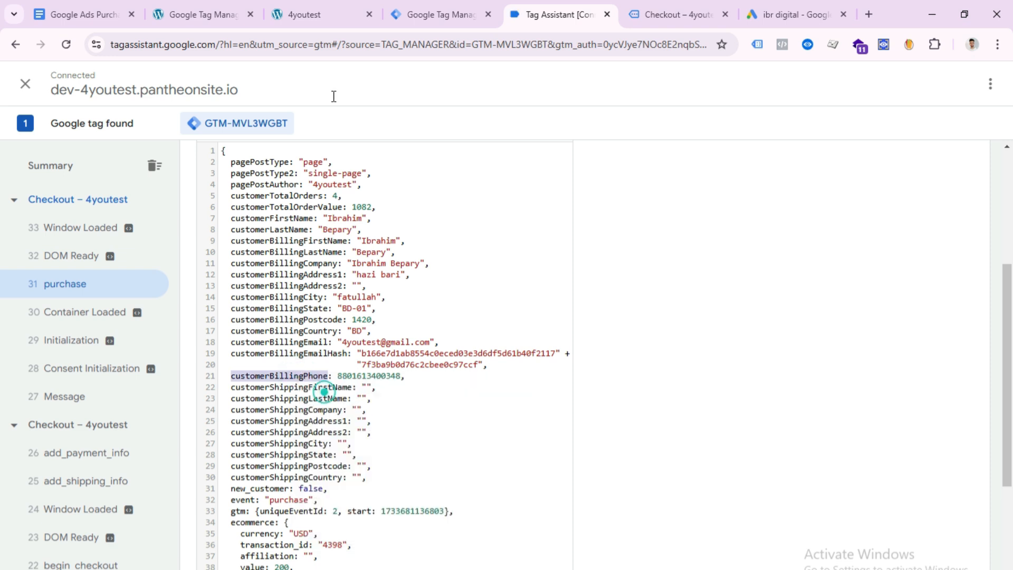
Create a new Data Layer Variable in Tag Manager with customerBillingPhone as its Data Layer Variable Name.
{"action": "left_click", "coordinate": [416, 10]}
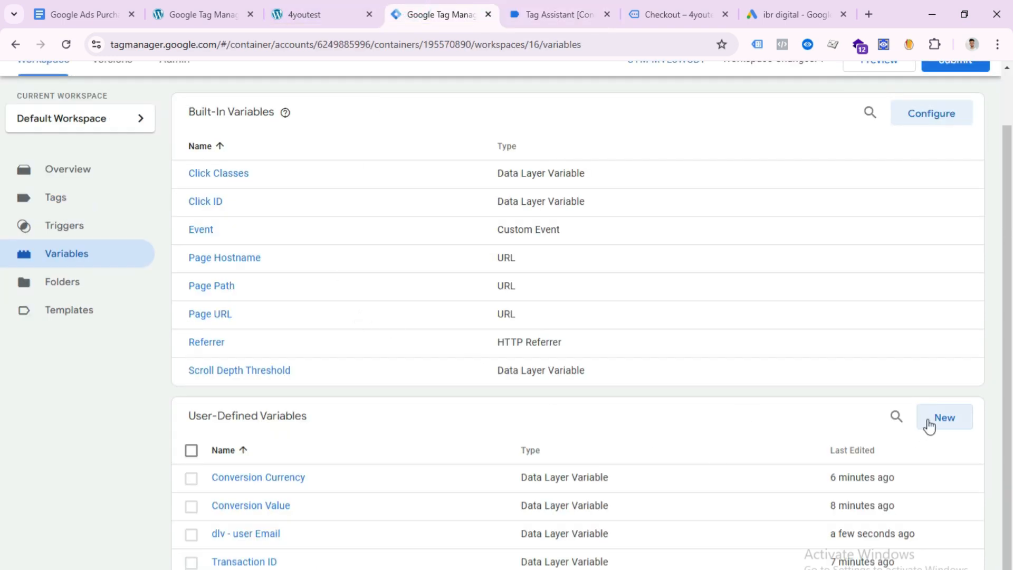
{"action": "left_click", "coordinate": [932, 419]}
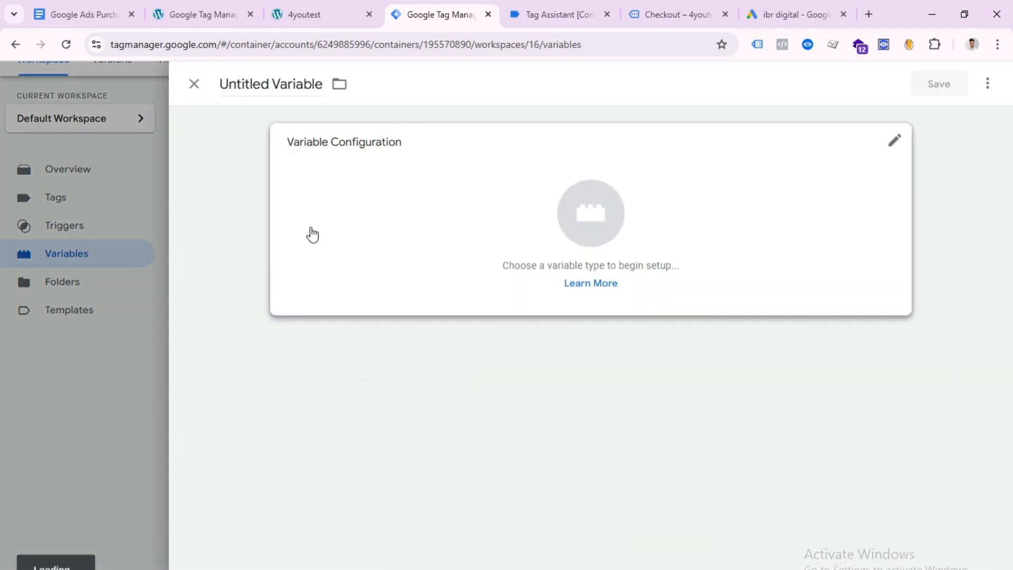
{"action": "left_click", "coordinate": [312, 234]}
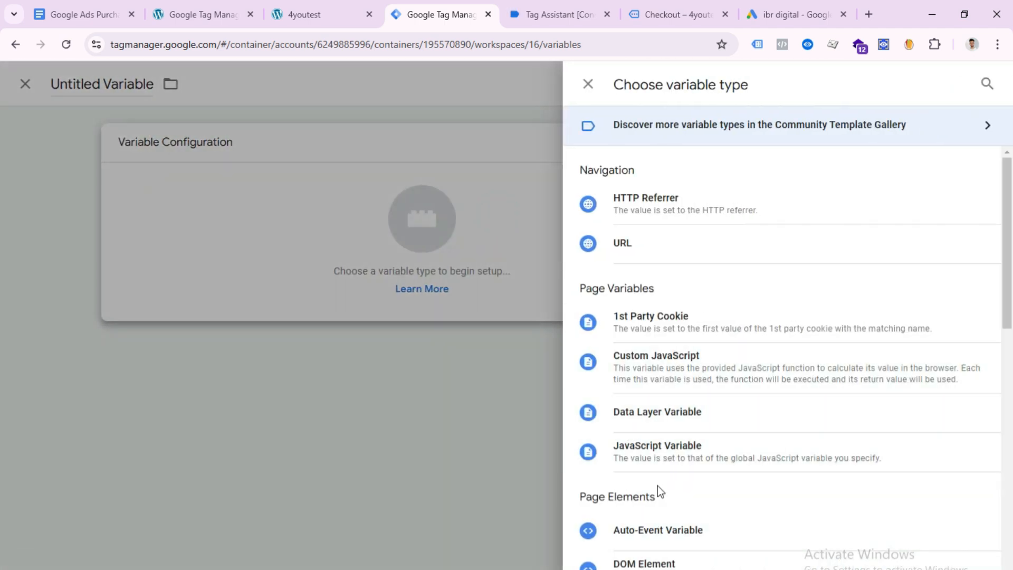
{"action": "left_click", "coordinate": [658, 411]}
{"action": "left_click", "coordinate": [337, 289]}
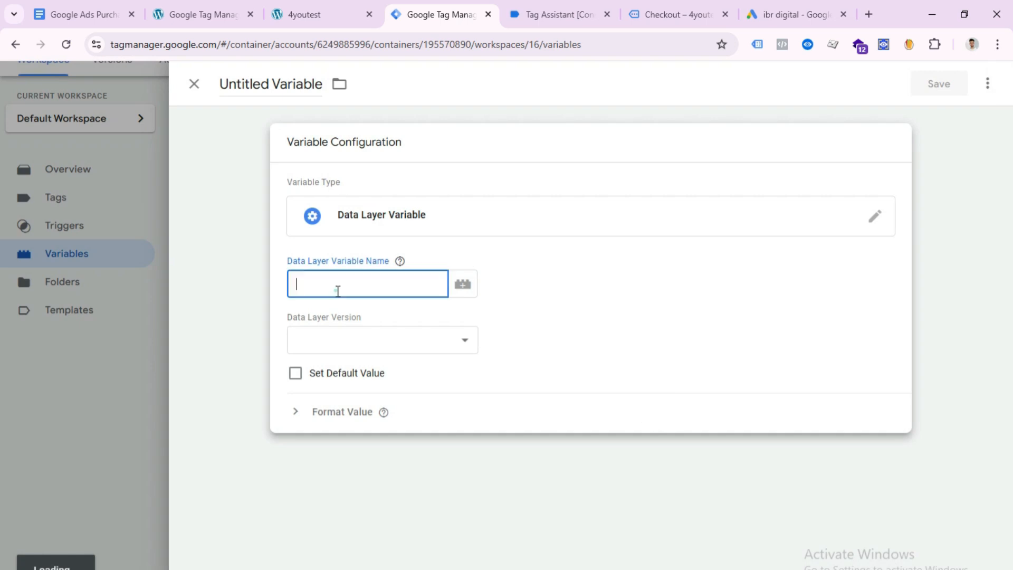
{"action": "right_click", "coordinate": [338, 290]}
{"action": "left_click", "coordinate": [369, 430]}
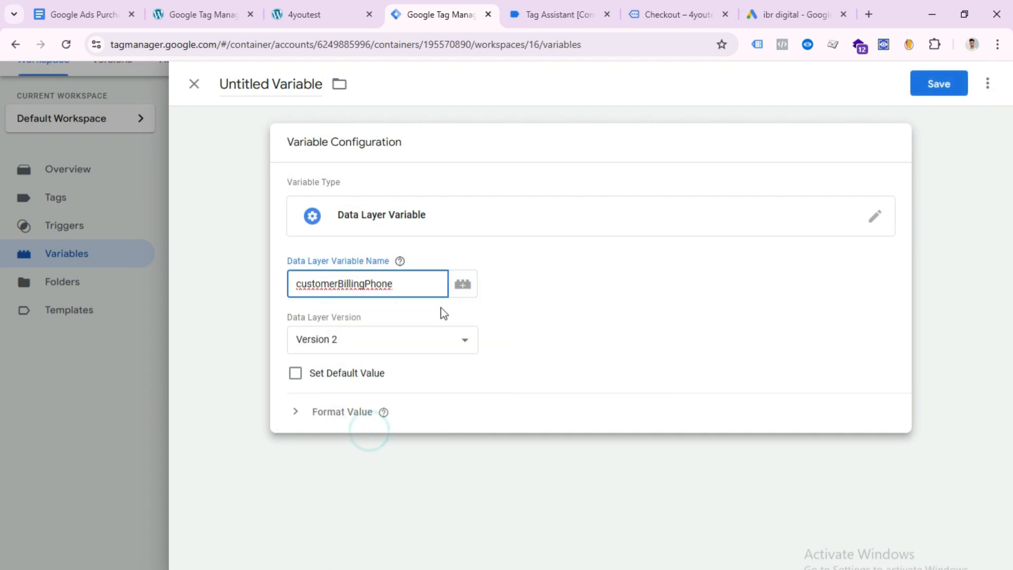
Save the phone variable under the name "dlv - user Phone", copied from the Google Docs guide.
{"action": "left_click", "coordinate": [938, 84]}
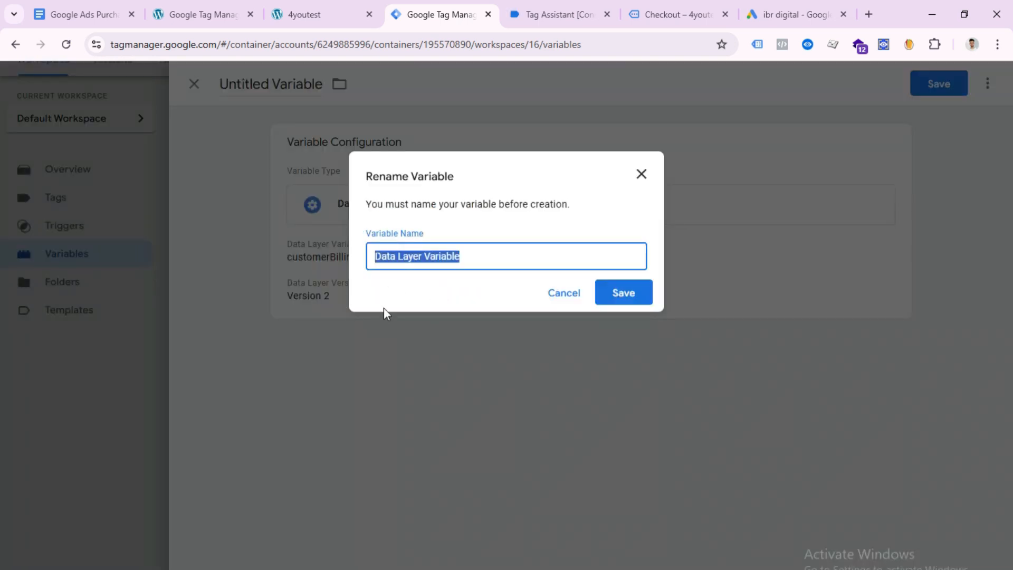
{"action": "left_click", "coordinate": [72, 11]}
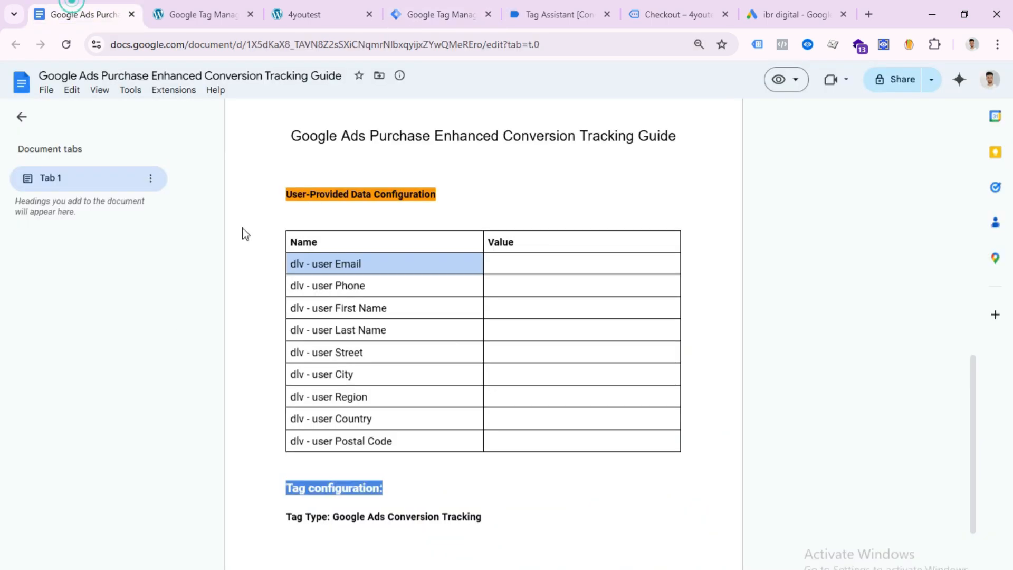
{"action": "left_click_drag", "start_coordinate": [289, 285], "coordinate": [373, 285]}
{"action": "right_click", "coordinate": [362, 294]}
{"action": "left_click", "coordinate": [364, 294]}
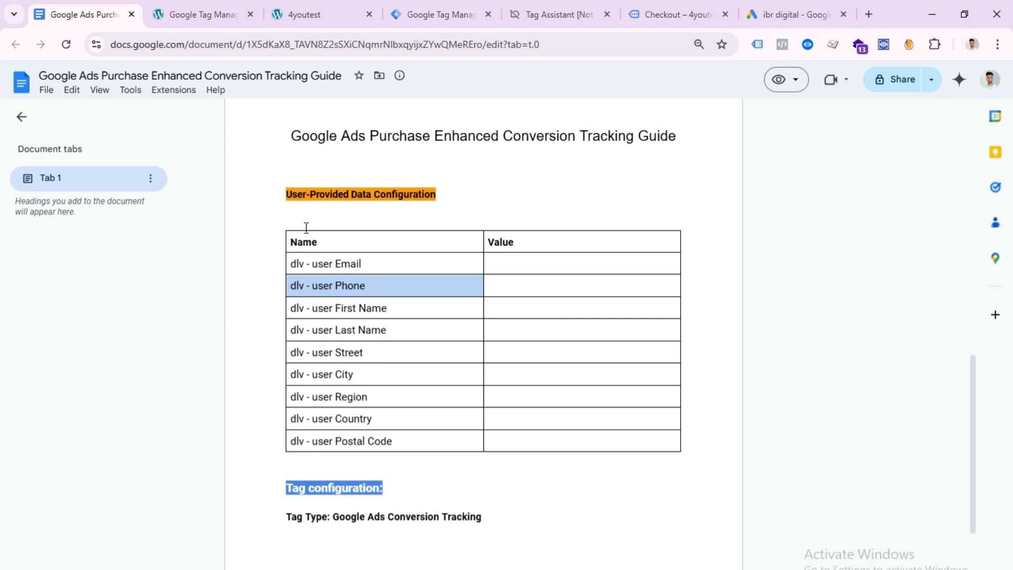
{"action": "left_click", "coordinate": [419, 10]}
{"action": "key", "text": "ctrl+v"}
{"action": "left_click", "coordinate": [626, 304]}
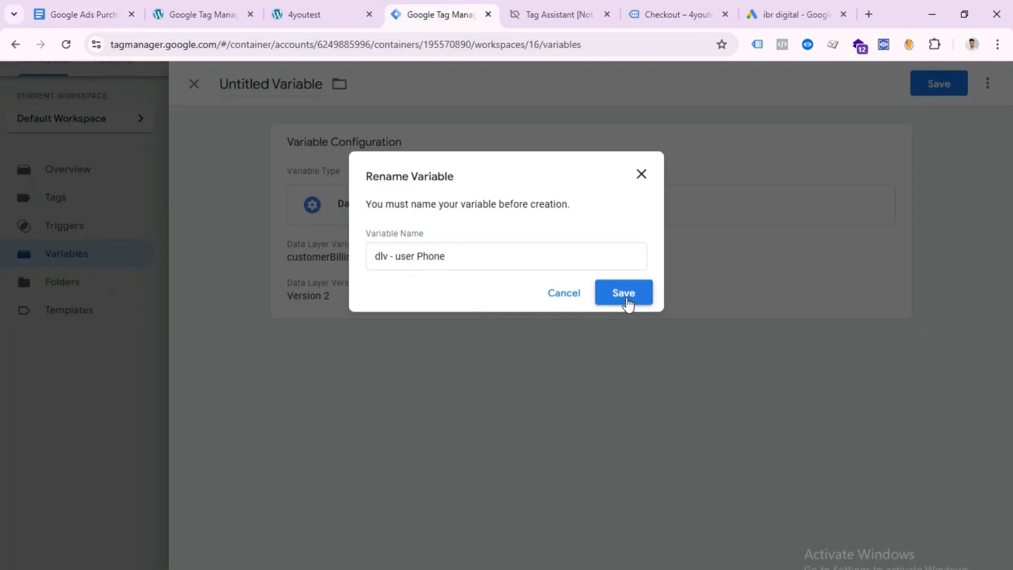
Copy the customerBillingFirstName key from Tag Assistant's purchase data layer and open a new user-defined variable in Tag Manager.
{"action": "left_click", "coordinate": [68, 8]}
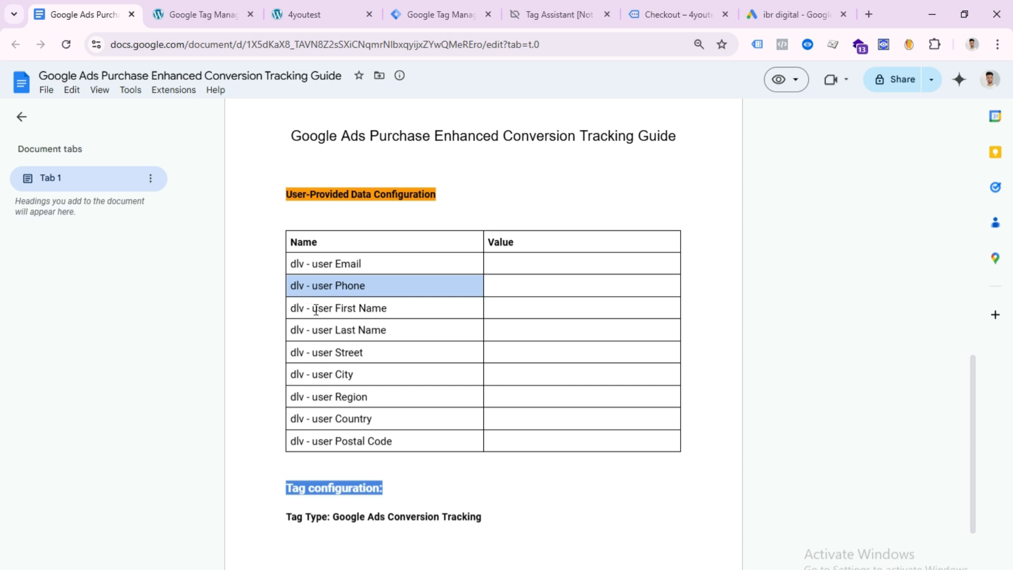
{"action": "left_click", "coordinate": [551, 13]}
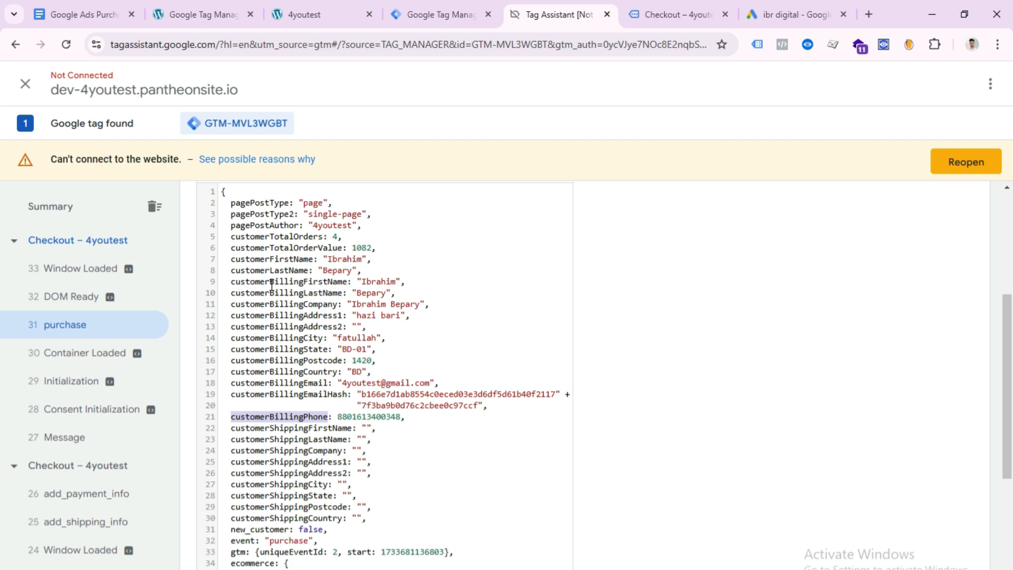
{"action": "left_click_drag", "start_coordinate": [232, 284], "coordinate": [346, 286]}
{"action": "right_click", "coordinate": [349, 286]}
{"action": "left_click", "coordinate": [356, 300]}
{"action": "left_click", "coordinate": [422, 14]}
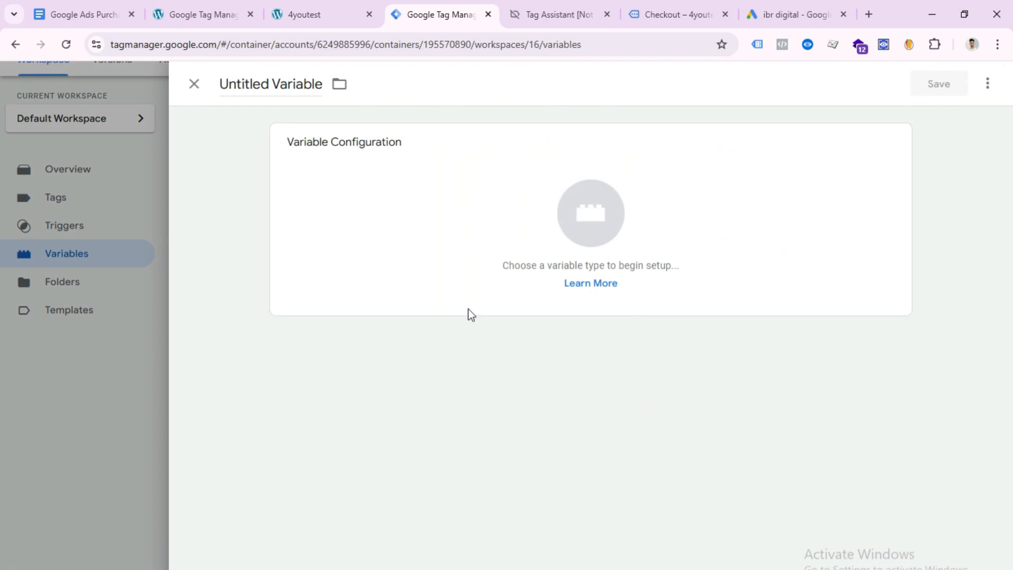
Set the new variable's type to Data Layer Variable with customerBillingFirstName as its Data Layer Variable Name.
{"action": "left_click", "coordinate": [650, 217]}
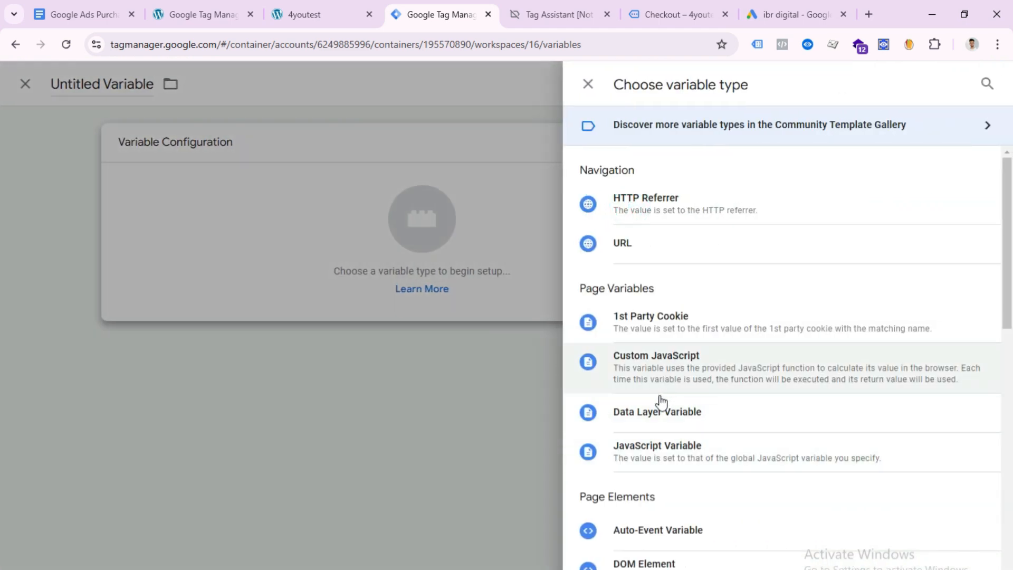
{"action": "left_click", "coordinate": [665, 421]}
{"action": "key", "text": "ctrl+v"}
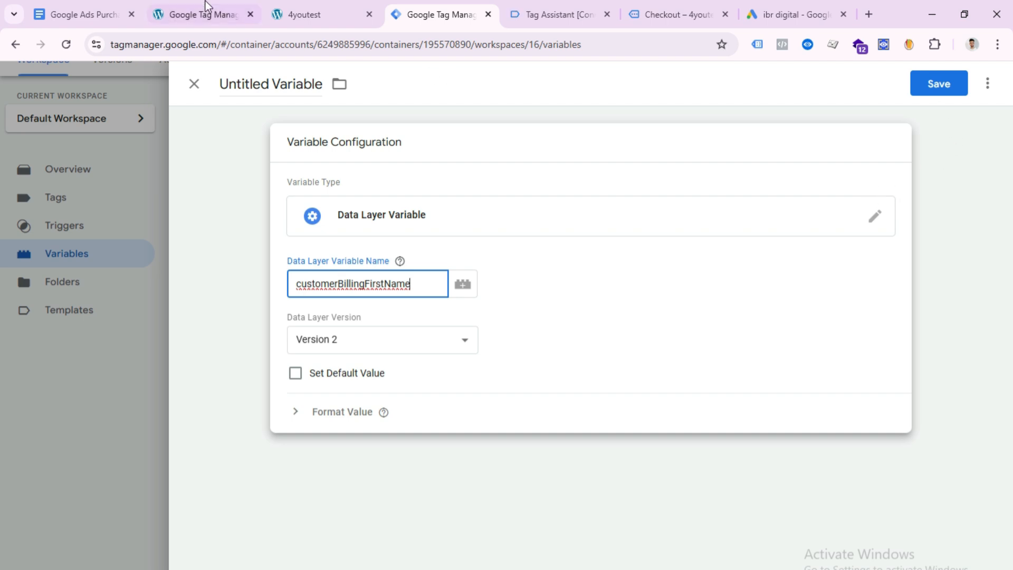
Save the first-name variable under the name "dlv - user First Name", copied from the Google Docs guide.
{"action": "left_click", "coordinate": [928, 87]}
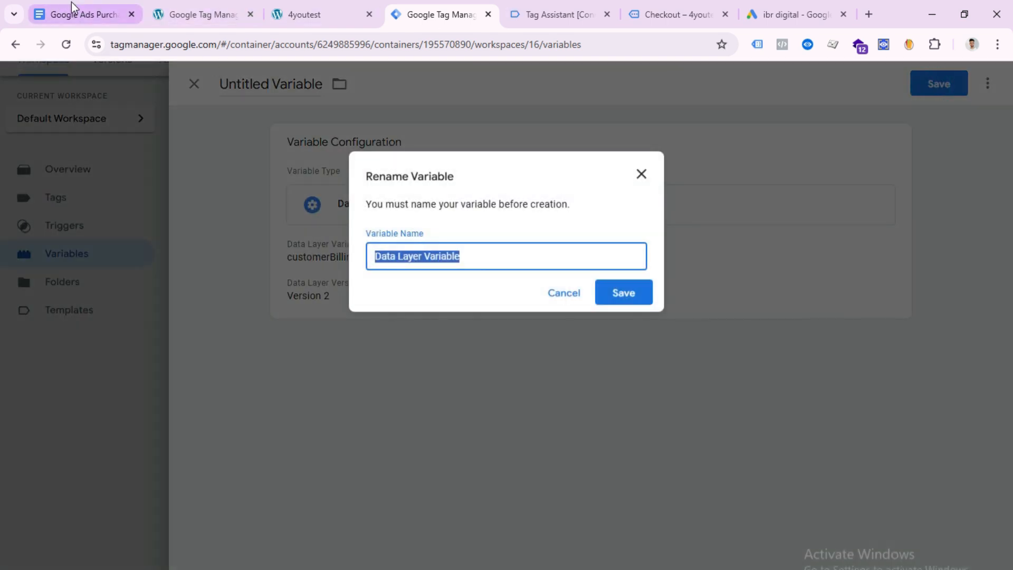
{"action": "left_click", "coordinate": [88, 10]}
{"action": "left_click_drag", "start_coordinate": [290, 308], "coordinate": [388, 311]}
{"action": "right_click", "coordinate": [388, 311]}
{"action": "left_click", "coordinate": [399, 323]}
{"action": "left_click", "coordinate": [434, 6]}
{"action": "key", "text": "ctrl+v"}
{"action": "left_click", "coordinate": [618, 294]}
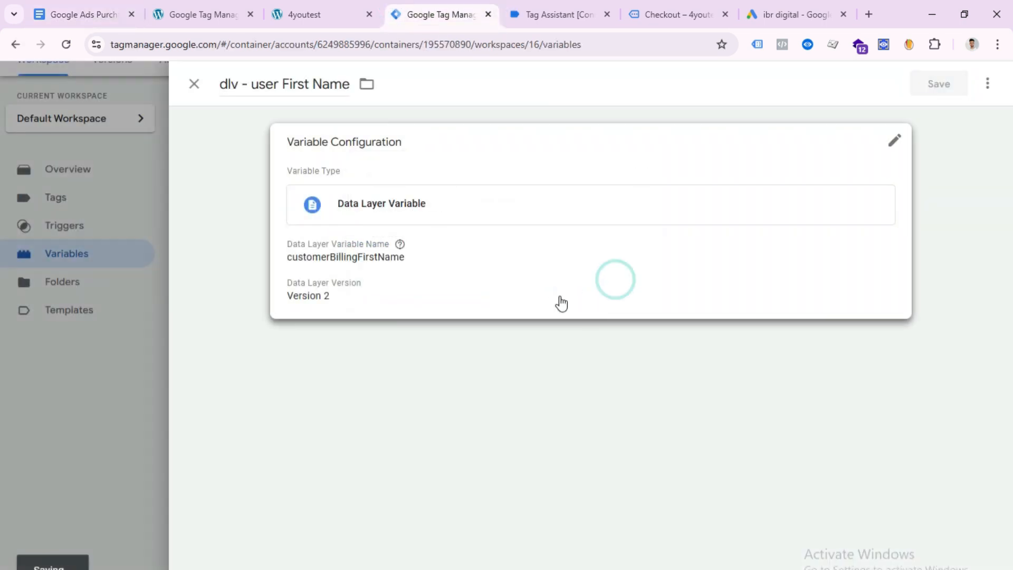
Create a new Data Layer Variable using the customerBillingLastName key copied from Tag Assistant's purchase data layer as its Data Layer Variable Name.
{"action": "left_click", "coordinate": [938, 419]}
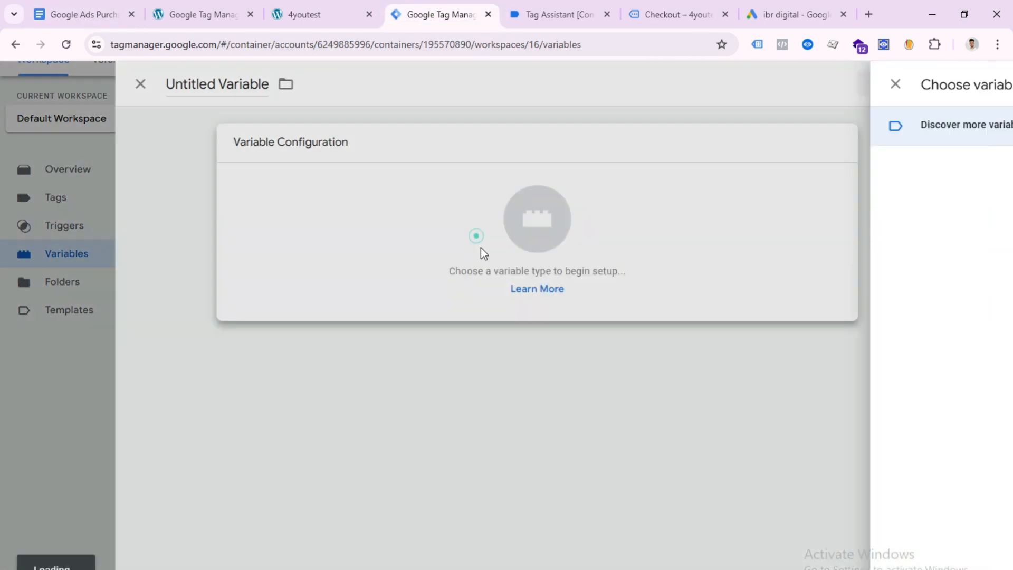
{"action": "left_click", "coordinate": [652, 414]}
{"action": "left_click", "coordinate": [84, 14]}
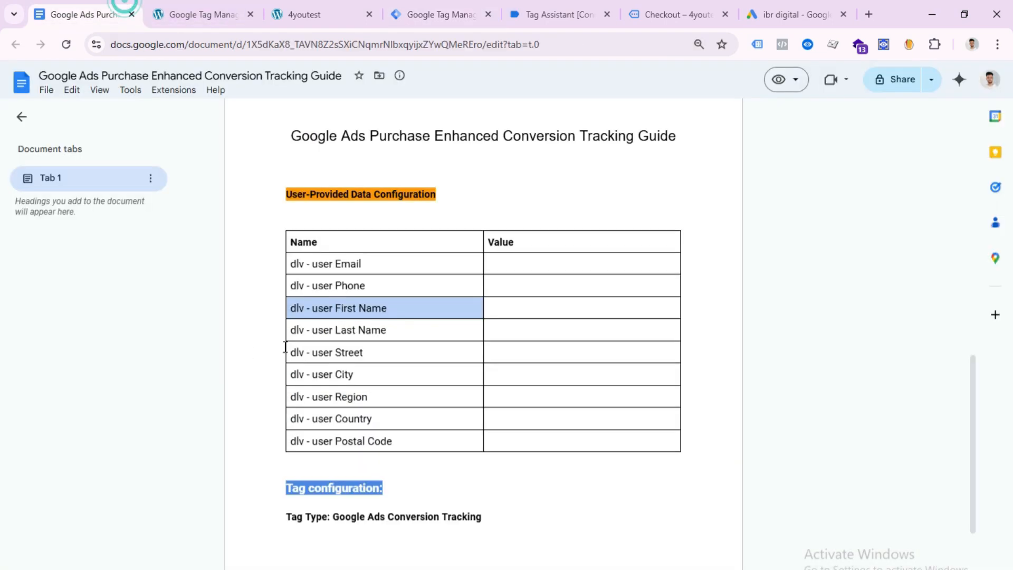
{"action": "left_click", "coordinate": [526, 7]}
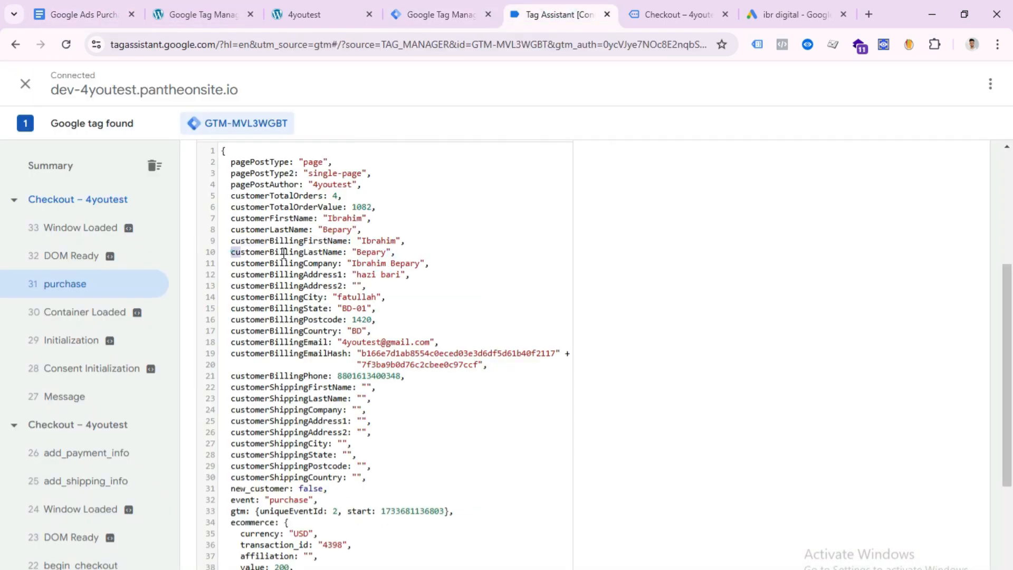
{"action": "left_click_drag", "start_coordinate": [231, 252], "coordinate": [334, 252]}
{"action": "right_click", "coordinate": [334, 252]}
{"action": "left_click", "coordinate": [355, 266]}
{"action": "left_click", "coordinate": [442, 15]}
{"action": "left_click", "coordinate": [369, 284]}
{"action": "key", "text": "ctrl+v"}
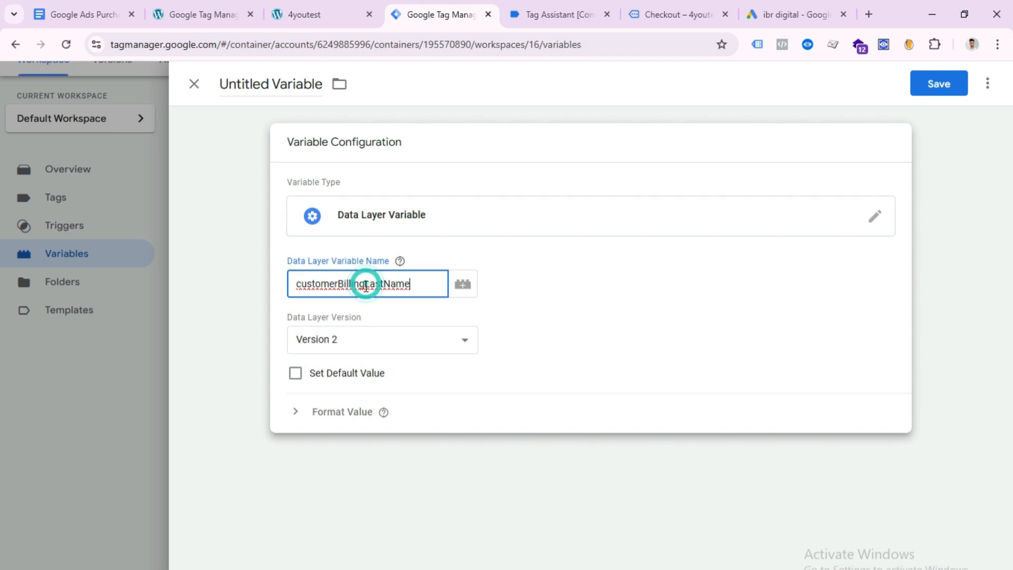
{"action": "left_click", "coordinate": [328, 319]}
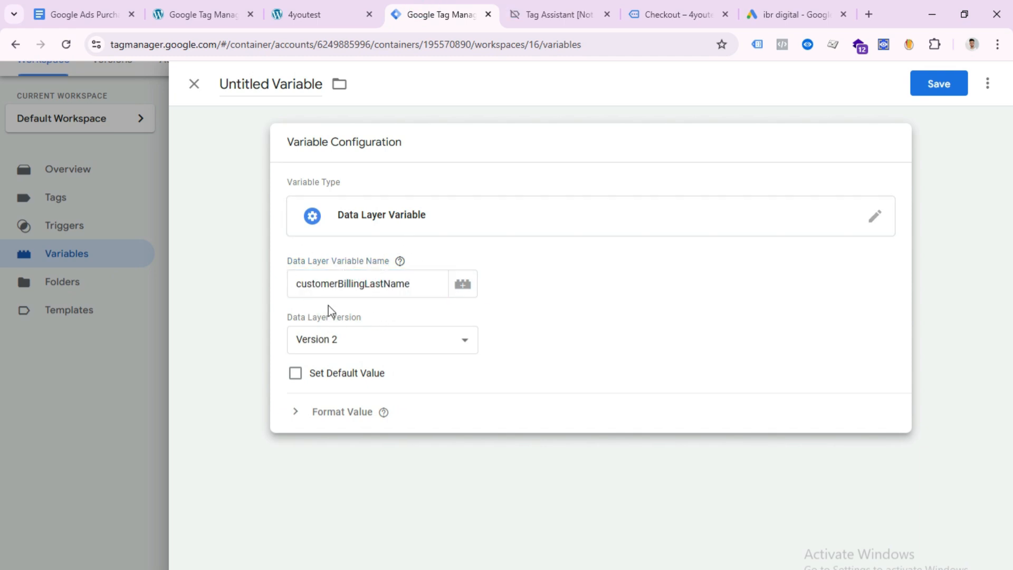
Save the last-name variable as "dlv - user Last Name", copying that name from the Google Docs guide.
{"action": "left_click", "coordinate": [939, 83]}
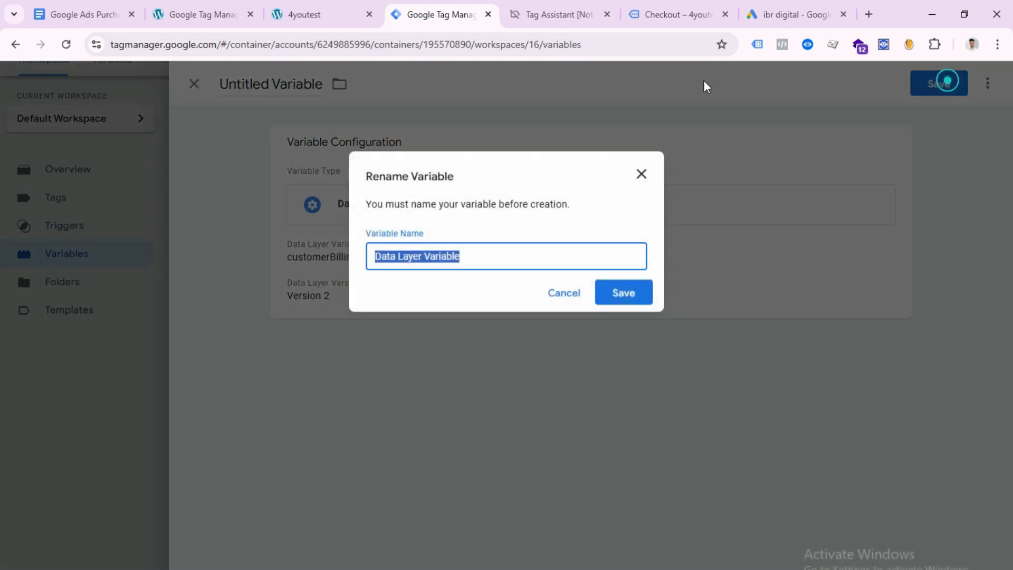
{"action": "left_click", "coordinate": [79, 15]}
{"action": "left_click_drag", "start_coordinate": [394, 330], "coordinate": [293, 330]}
{"action": "right_click", "coordinate": [294, 331]}
{"action": "left_click", "coordinate": [338, 345]}
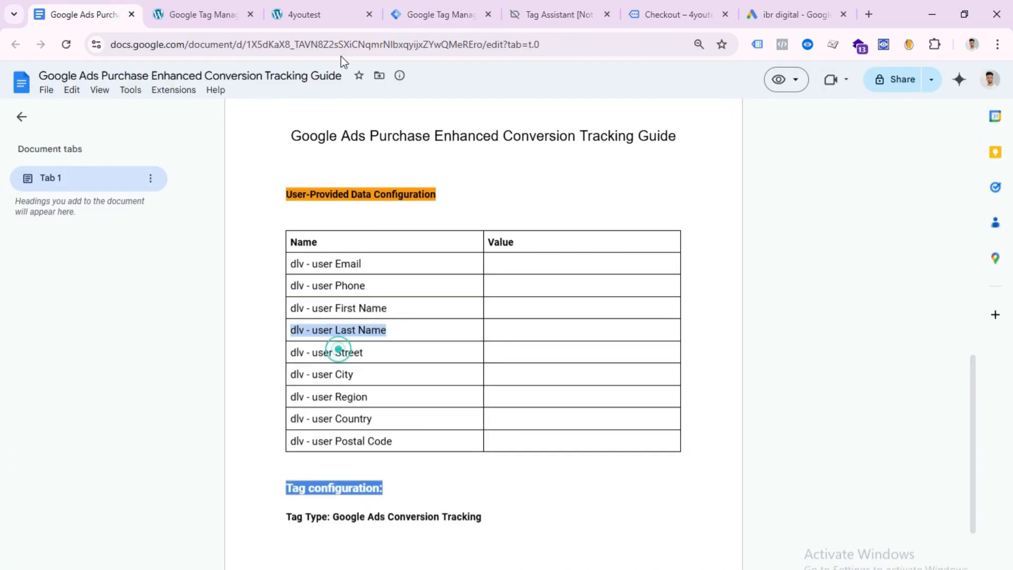
{"action": "left_click", "coordinate": [440, 14]}
{"action": "key", "text": "ctrl+v"}
{"action": "left_click", "coordinate": [620, 294]}
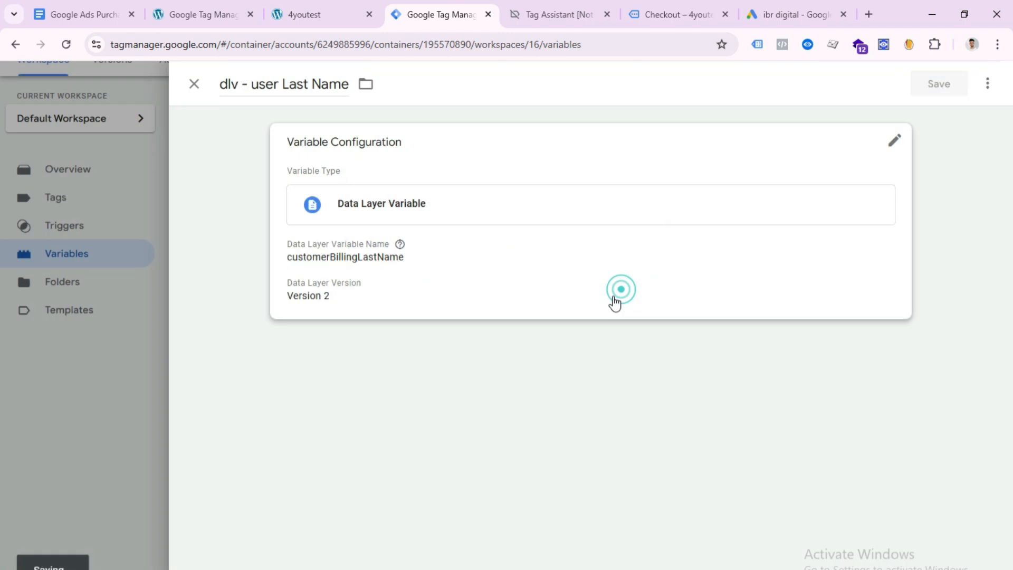
Copy the customerBillingCity key from Tag Assistant and create a new Data Layer Variable in Tag Manager with it as Data Layer Variable Name.
{"action": "key", "text": "ctrl+Tab"}
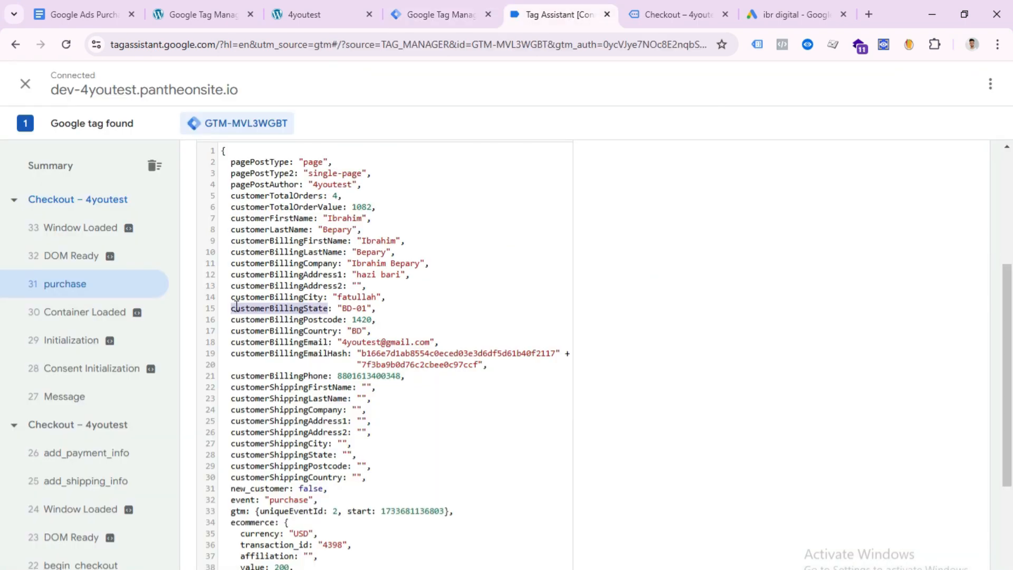
{"action": "left_click_drag", "start_coordinate": [231, 299], "coordinate": [318, 299]}
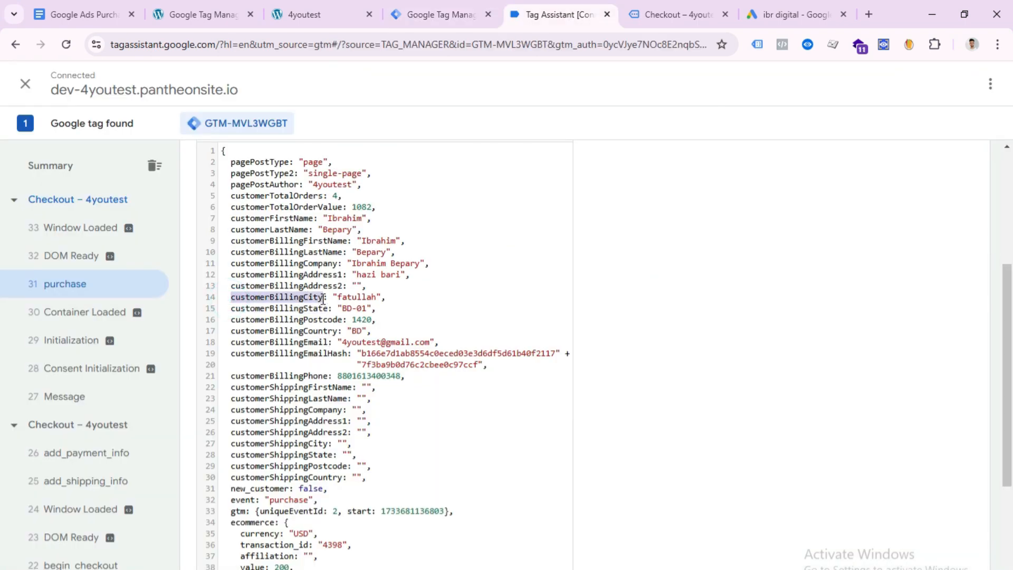
{"action": "right_click", "coordinate": [318, 299]}
{"action": "left_click", "coordinate": [334, 316]}
{"action": "left_click", "coordinate": [475, 16]}
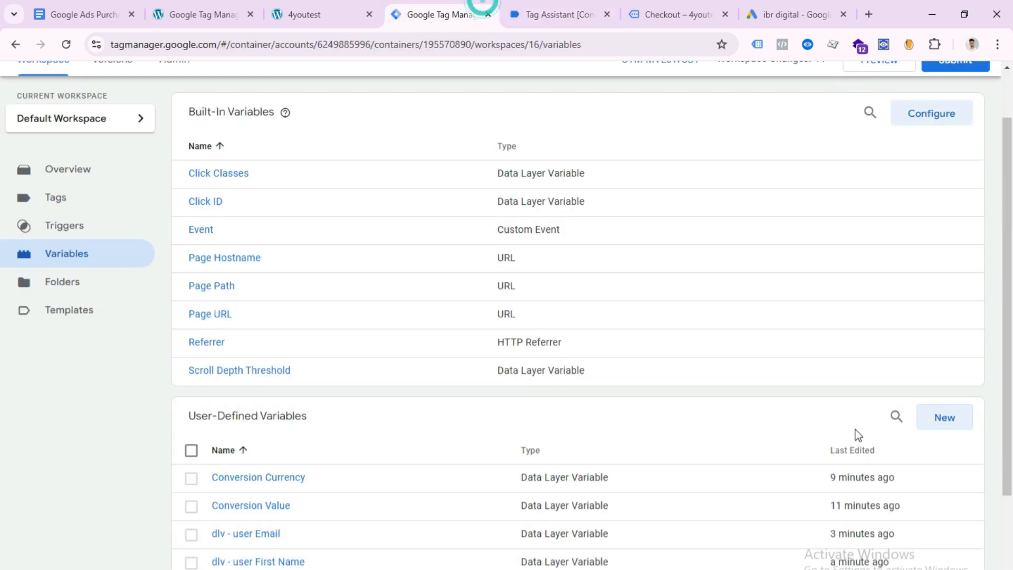
{"action": "left_click", "coordinate": [925, 416]}
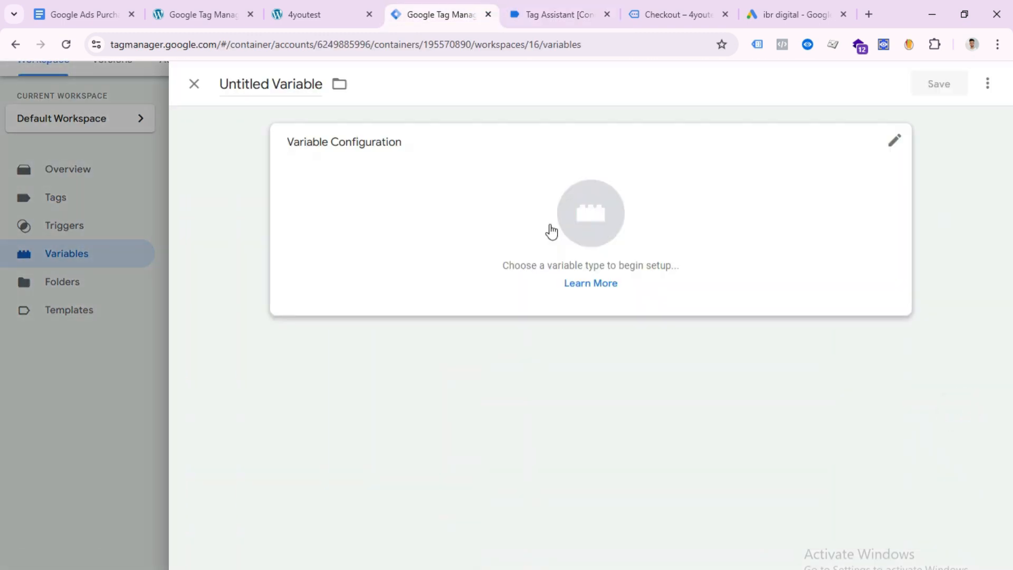
{"action": "left_click", "coordinate": [534, 224]}
{"action": "left_click", "coordinate": [644, 412]}
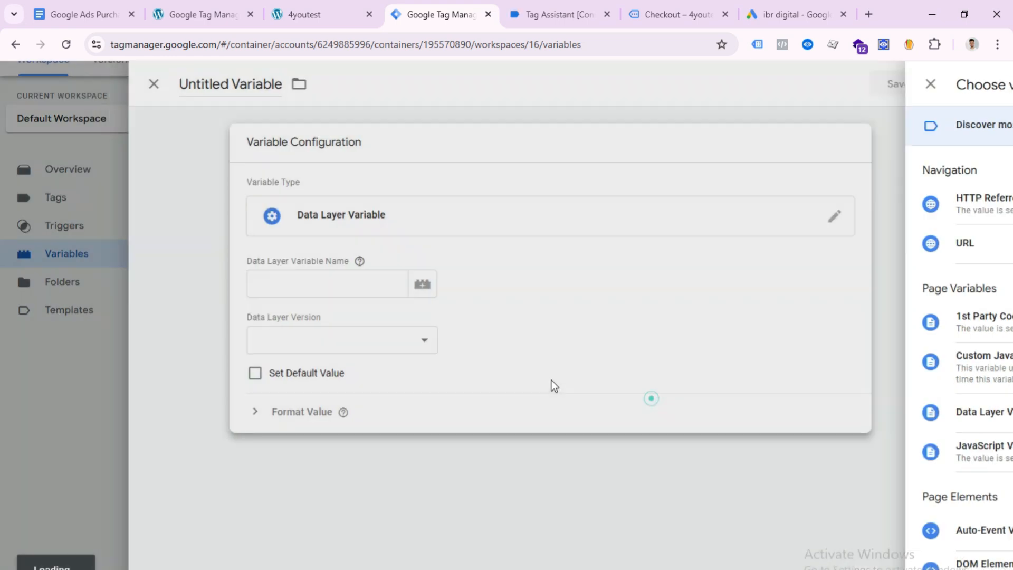
{"action": "left_click", "coordinate": [409, 284]}
{"action": "key", "text": "ctrl+v"}
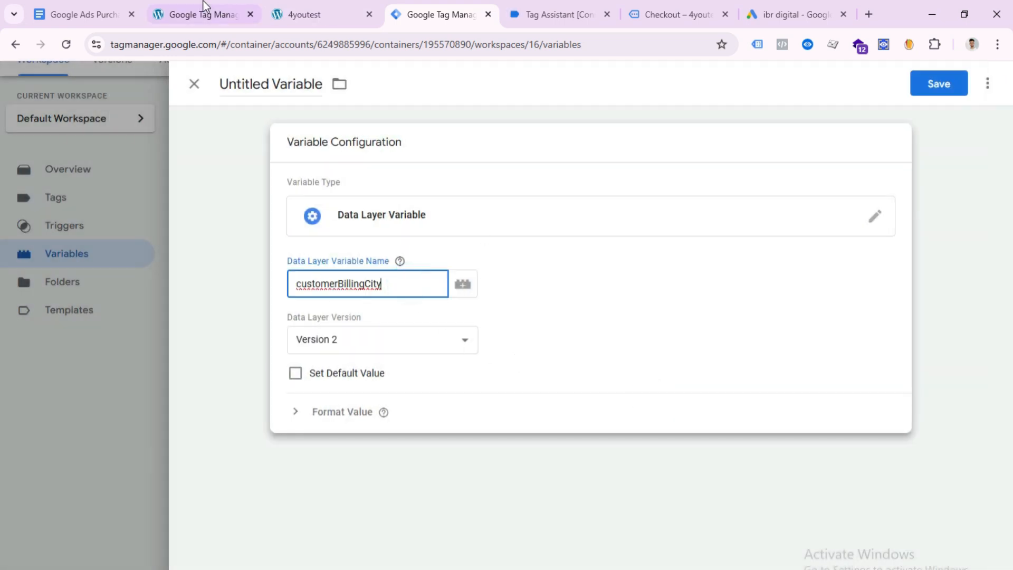
Copy "dlv - user City" from the Google Docs guide and save the city variable under that name.
{"action": "left_click", "coordinate": [110, 10]}
{"action": "triple_click", "coordinate": [356, 374]}
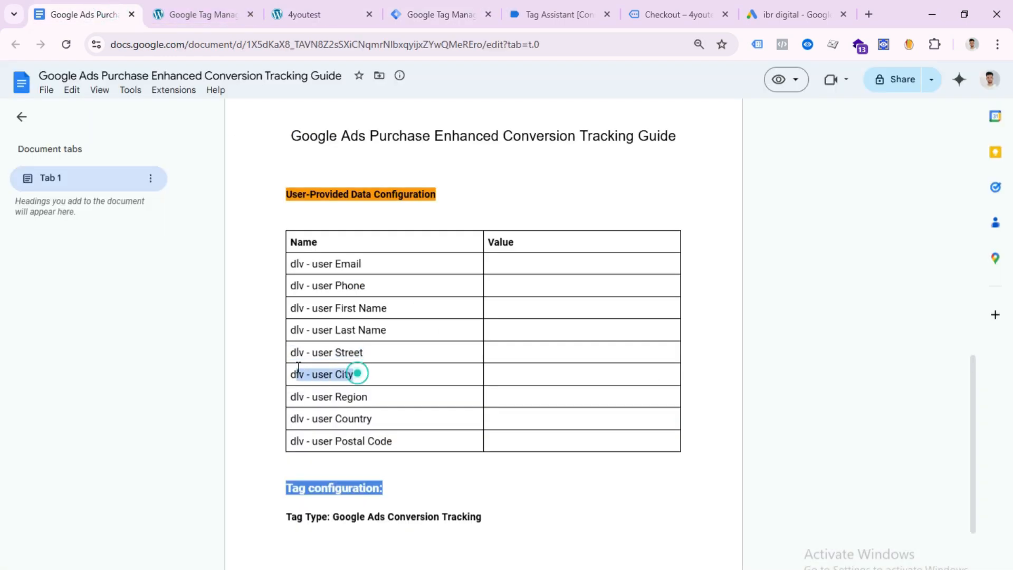
{"action": "right_click", "coordinate": [293, 373]}
{"action": "left_click", "coordinate": [319, 386]}
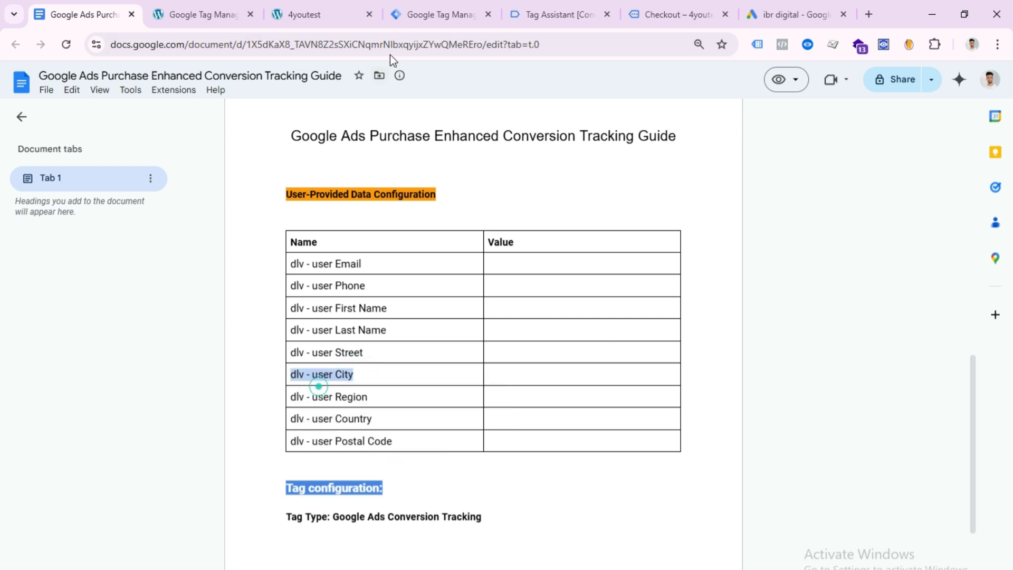
{"action": "left_click", "coordinate": [414, 12]}
{"action": "left_click", "coordinate": [939, 83]}
{"action": "key", "text": "ctrl+v"}
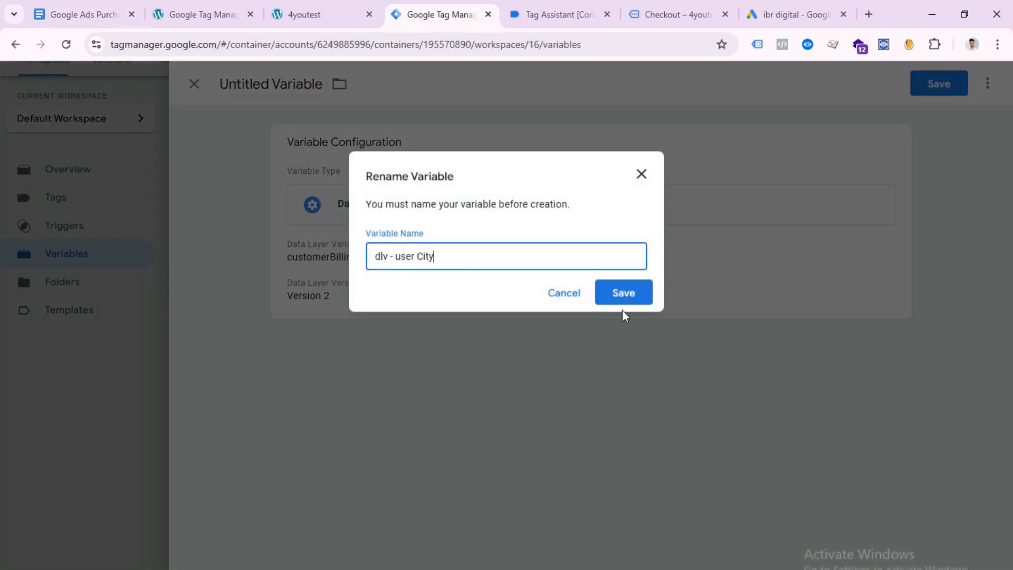
{"action": "left_click", "coordinate": [625, 298]}
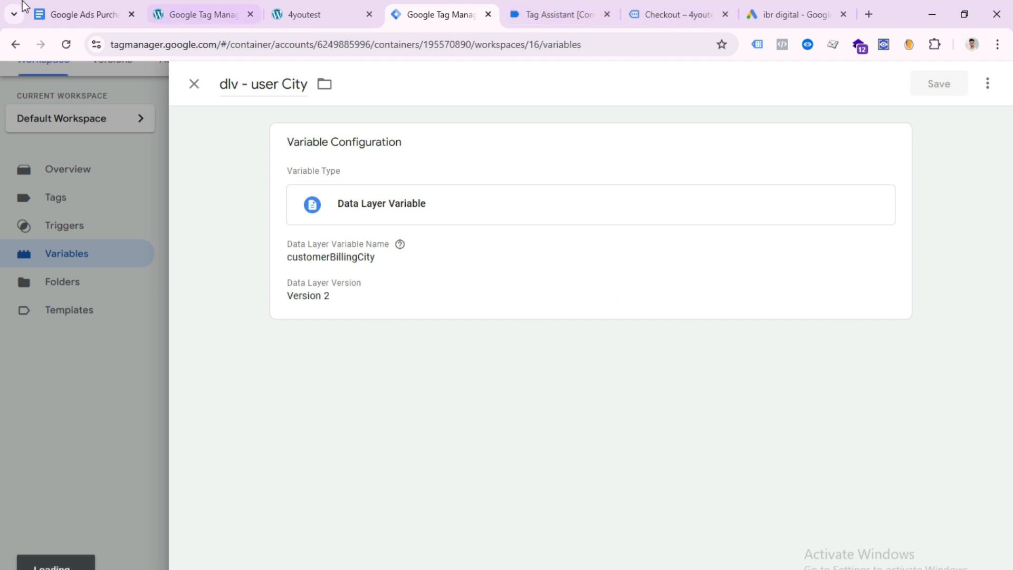
{"action": "left_click", "coordinate": [90, 12]}
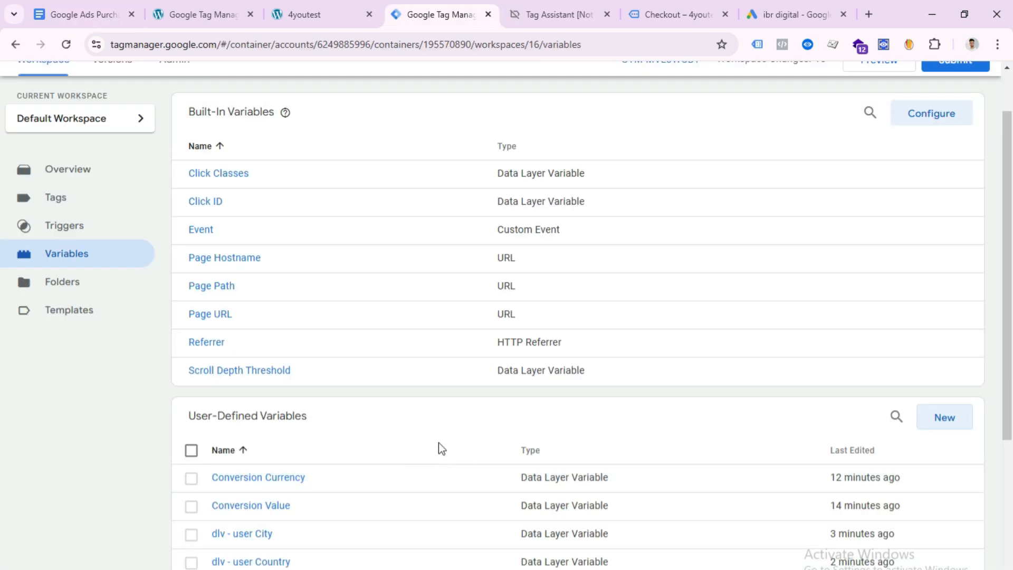
Include user-provided data from the website in the Google Ads Purchase Conversion Tracking tag and start a new User-Provided Data variable for it.
{"action": "left_click", "coordinate": [66, 198]}
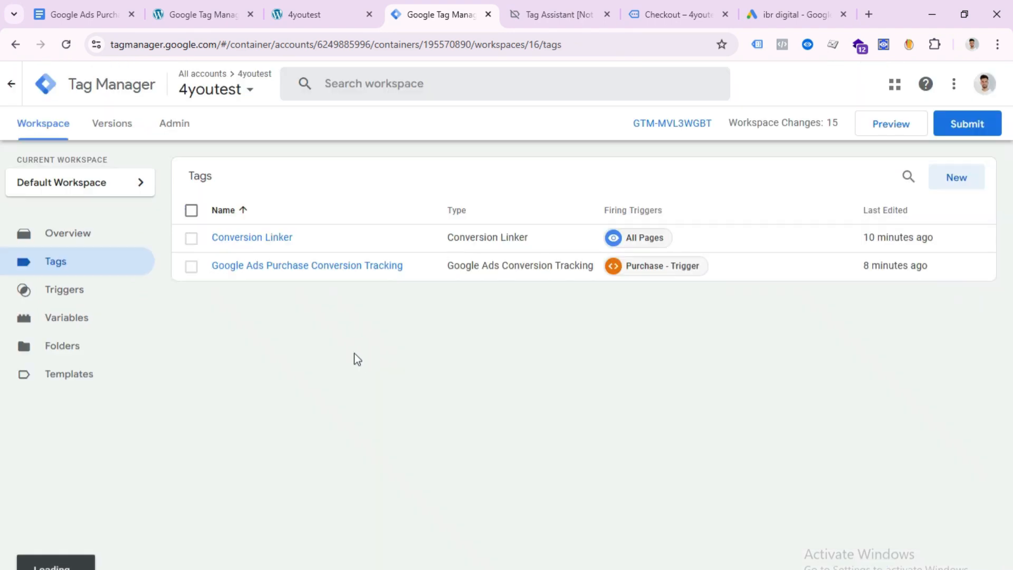
{"action": "left_click", "coordinate": [347, 266]}
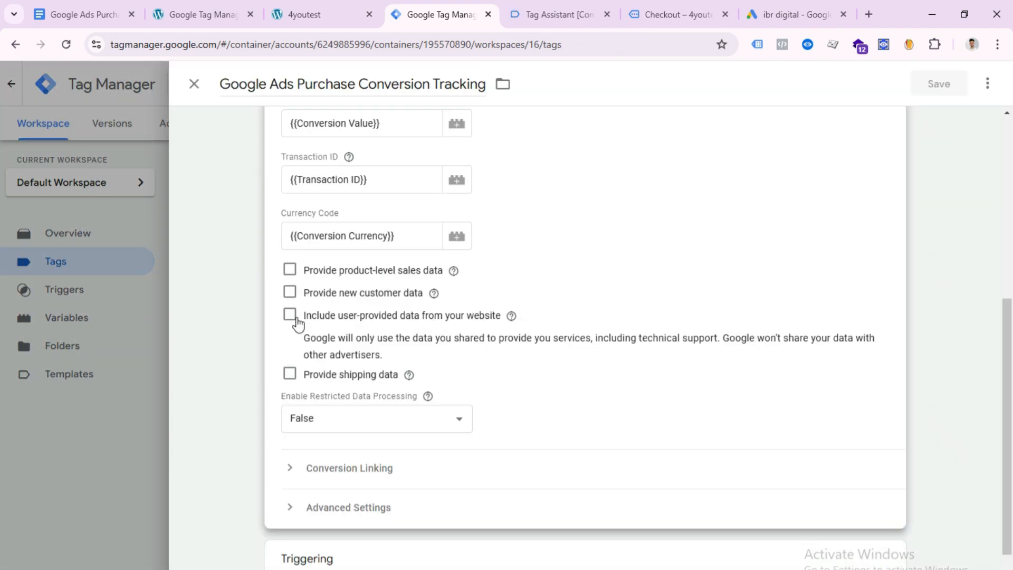
{"action": "left_click", "coordinate": [304, 320]}
{"action": "scroll", "coordinate": [372, 336], "scroll_direction": "down", "scroll_amount": 2}
{"action": "left_click", "coordinate": [375, 263]}
{"action": "left_click", "coordinate": [345, 323]}
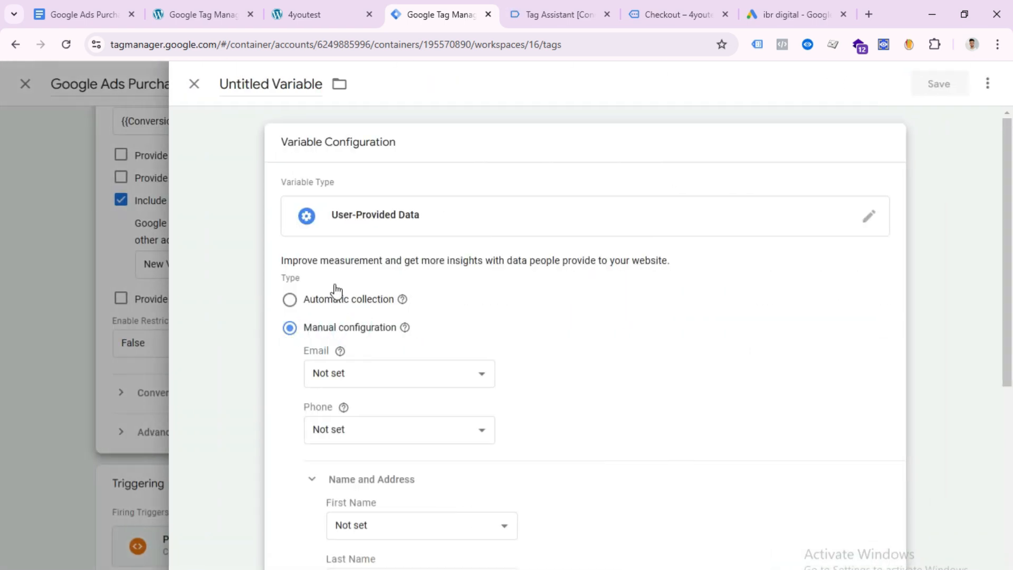
In the variable's manual configuration, set Email to {{dlv - user Email}} and Phone to {{dlv - user Phone}}.
{"action": "scroll", "coordinate": [373, 357], "scroll_direction": "down", "scroll_amount": 2}
{"action": "left_click", "coordinate": [393, 258]}
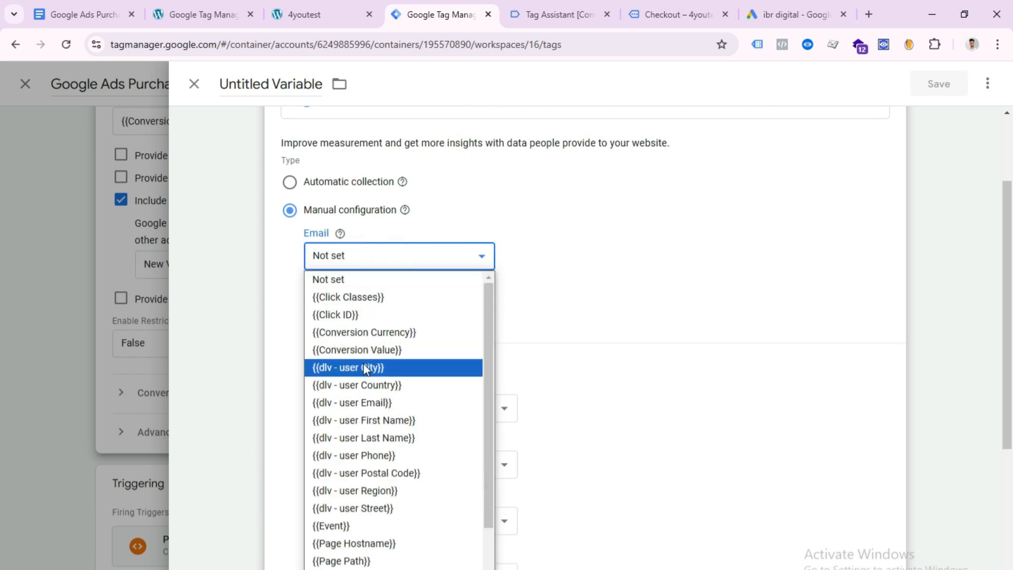
{"action": "left_click", "coordinate": [346, 403]}
{"action": "left_click", "coordinate": [351, 316]}
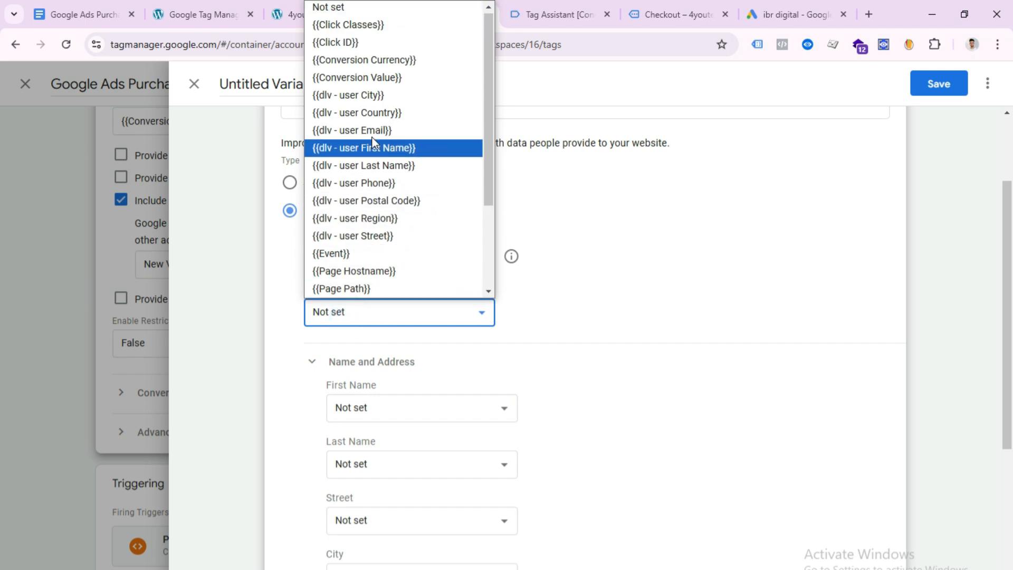
{"action": "left_click", "coordinate": [396, 185]}
Under Name and Address, set First Name to {{dlv - user First Name}} and Last Name to {{dlv - user Last Name}}.
{"action": "scroll", "coordinate": [353, 343], "scroll_direction": "down", "scroll_amount": 2}
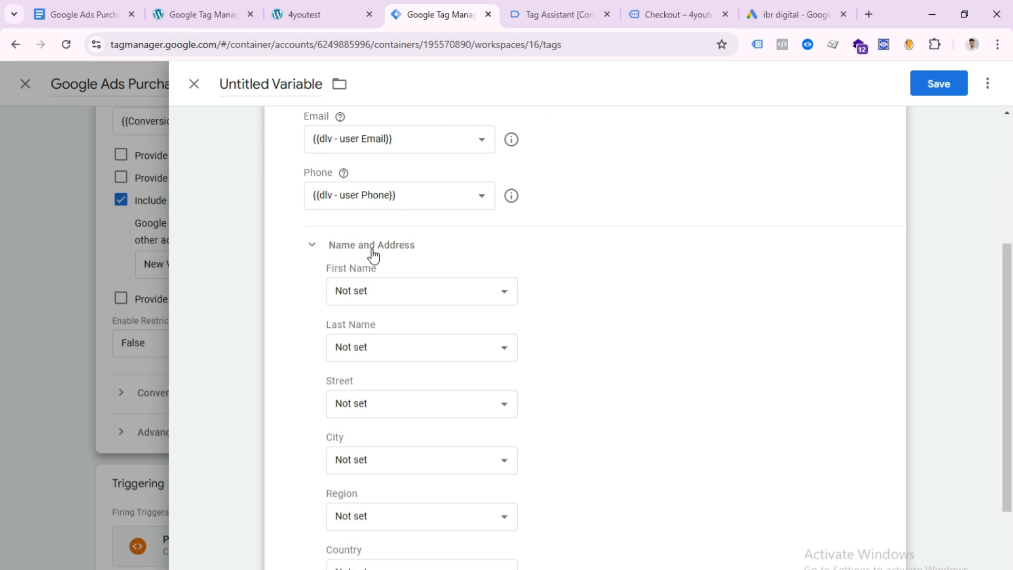
{"action": "left_click", "coordinate": [402, 299]}
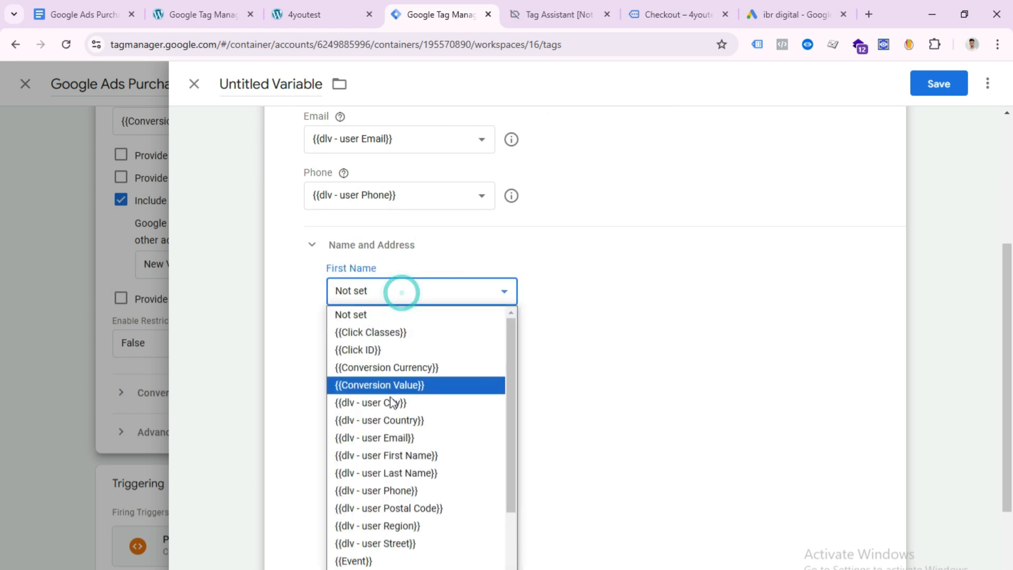
{"action": "left_click", "coordinate": [400, 454]}
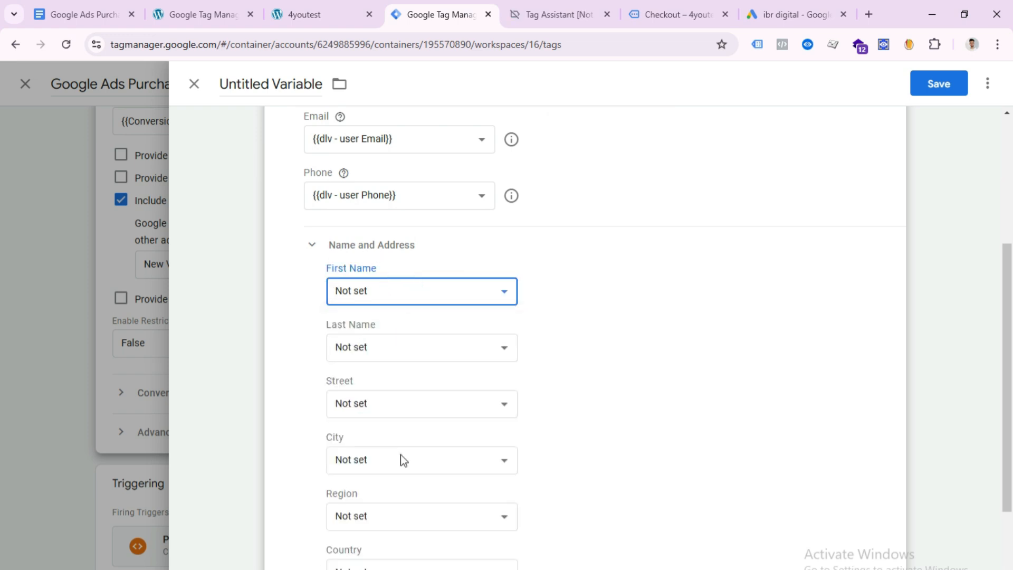
{"action": "left_click", "coordinate": [406, 356]}
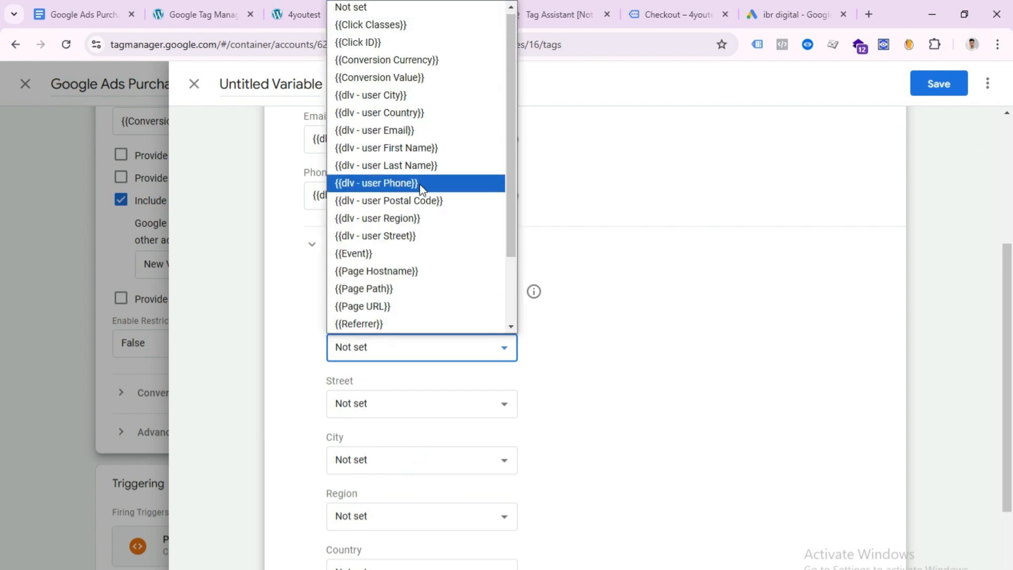
{"action": "left_click", "coordinate": [433, 168]}
Set the Street field of the User-Provided Data variable to {{dlv - user Street}}.
{"action": "scroll", "coordinate": [397, 371], "scroll_direction": "down", "scroll_amount": 2}
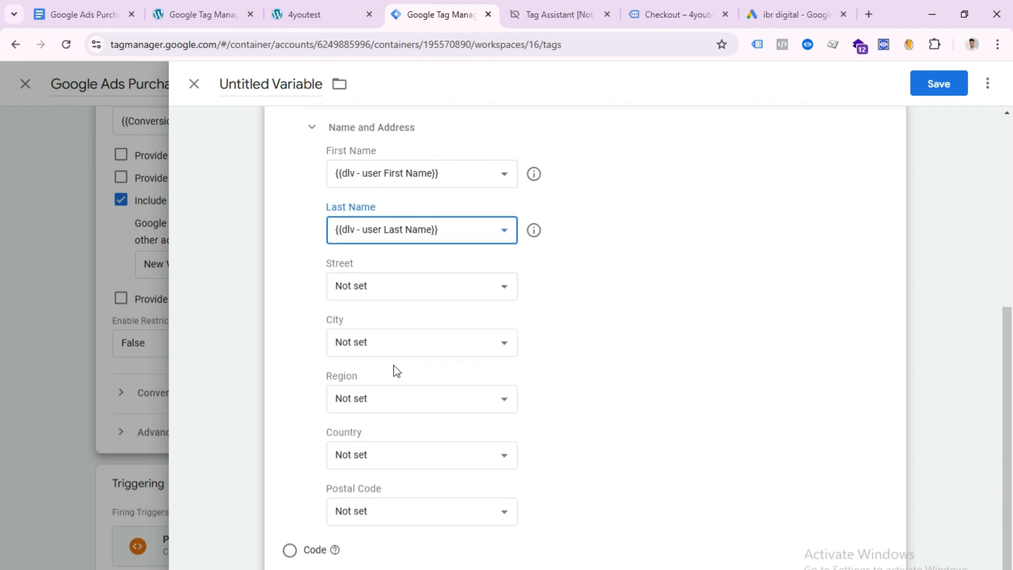
{"action": "left_click", "coordinate": [354, 281]}
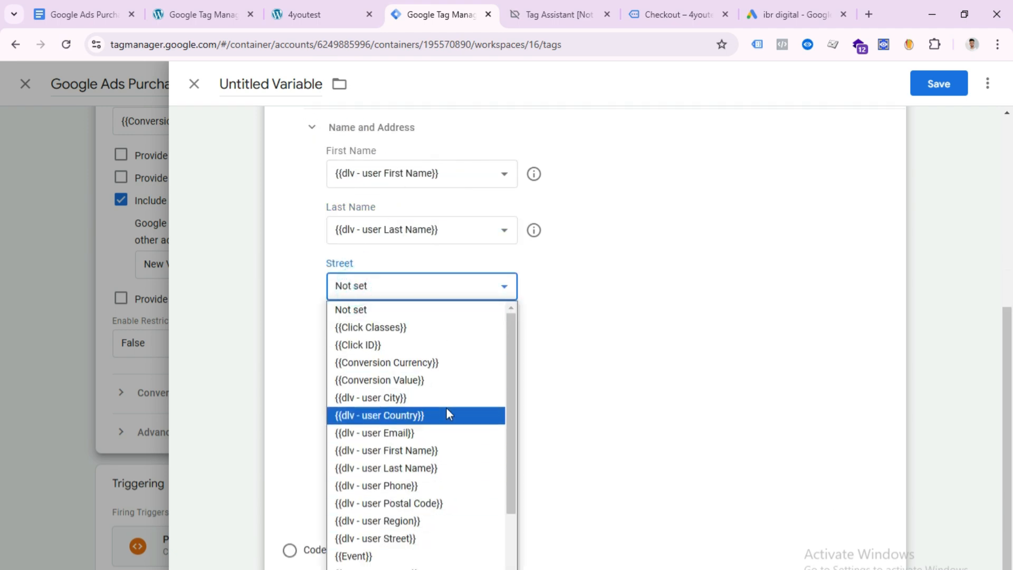
{"action": "left_click", "coordinate": [412, 543]}
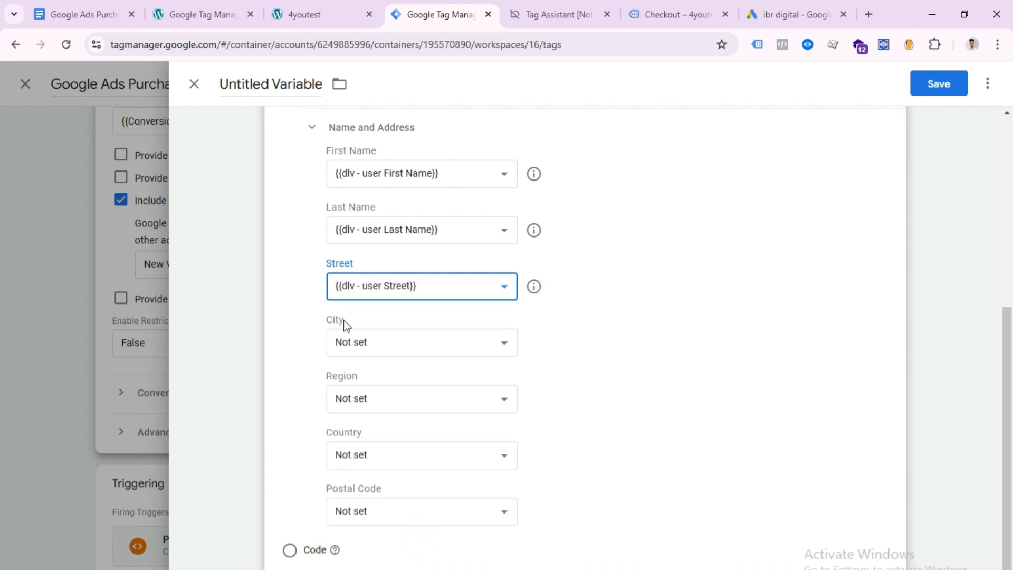
Set the variable's City field to {{dlv - user City}} and its Region field to {{dlv - user Region}}.
{"action": "left_click", "coordinate": [429, 353]}
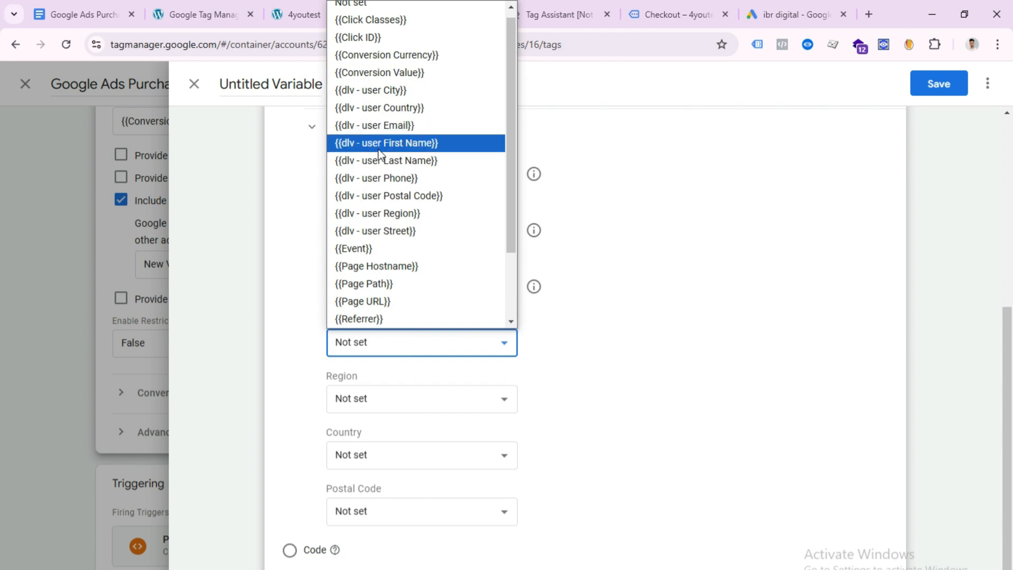
{"action": "left_click", "coordinate": [343, 97]}
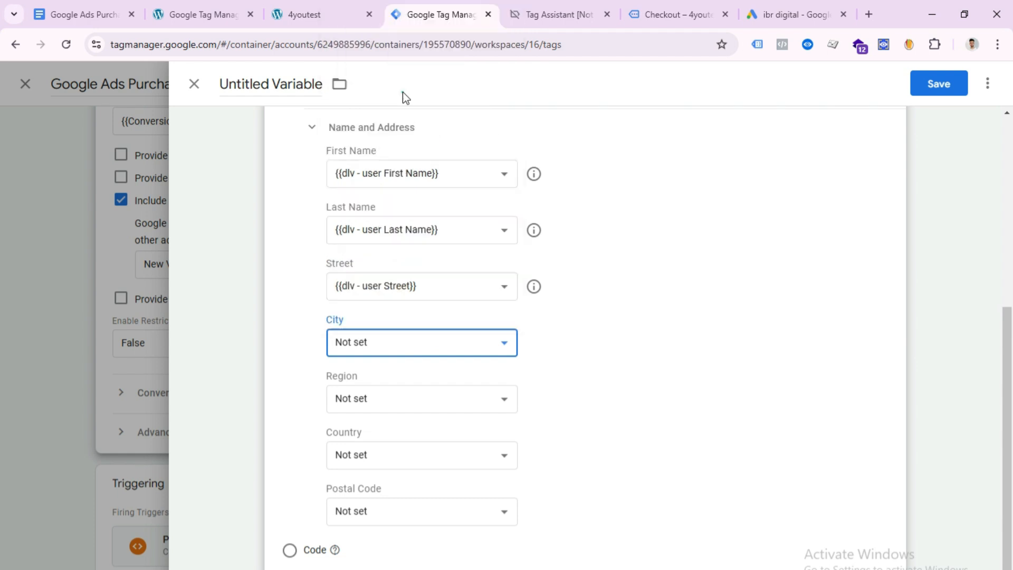
{"action": "left_click", "coordinate": [373, 396]}
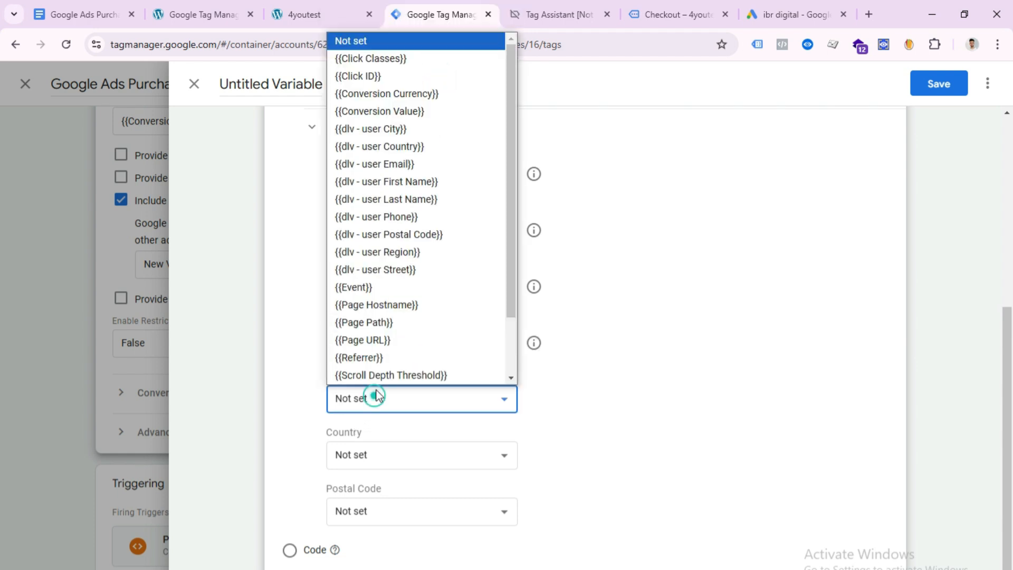
{"action": "left_click", "coordinate": [352, 251]}
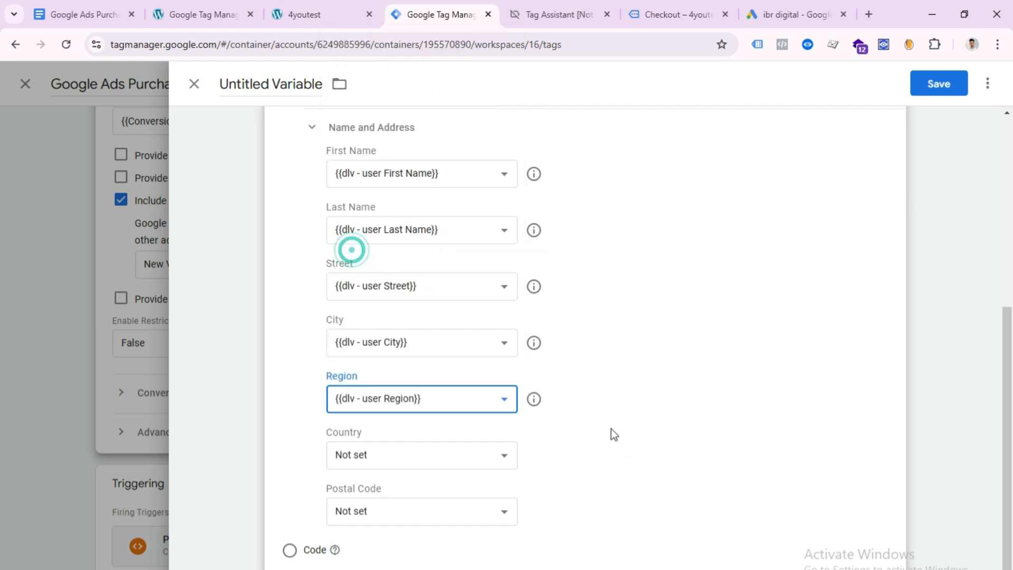
Set the Country field to {{dlv - user Country}} and the Postal Code field to {{dlv - user Postal Code}}.
{"action": "scroll", "coordinate": [610, 429], "scroll_direction": "down", "scroll_amount": 1}
{"action": "left_click", "coordinate": [384, 424]}
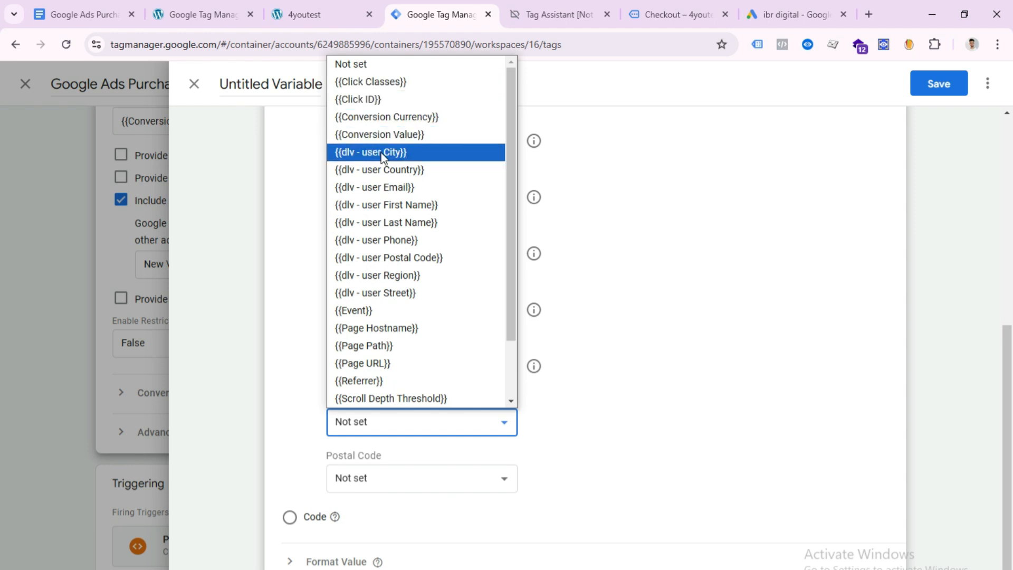
{"action": "left_click", "coordinate": [379, 174]}
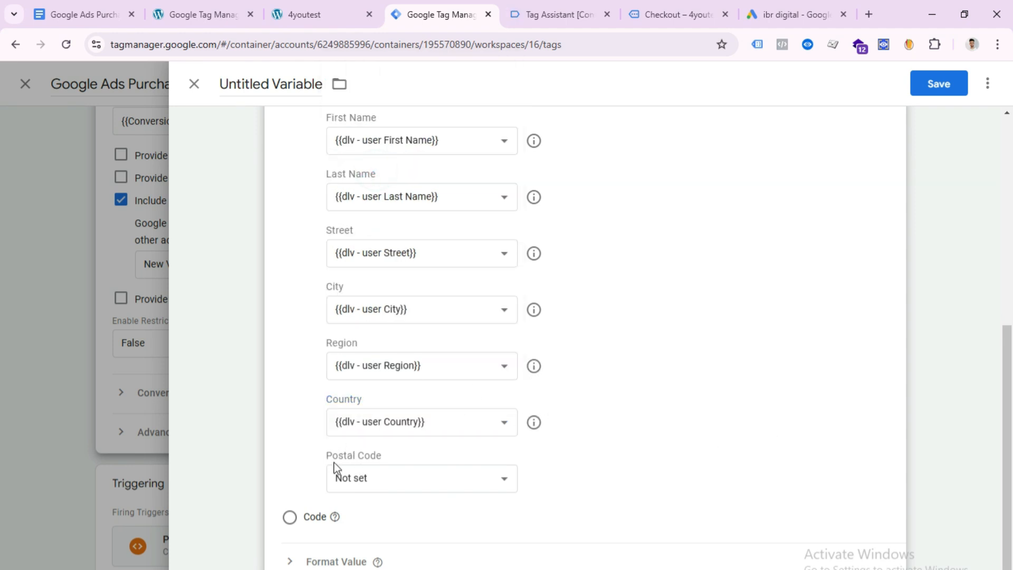
{"action": "left_click", "coordinate": [379, 476]}
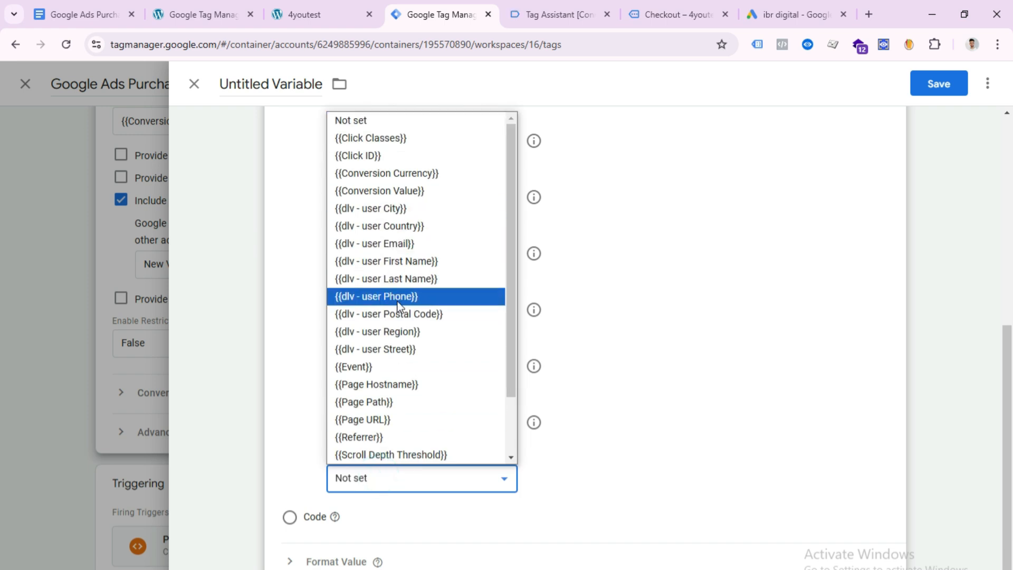
{"action": "left_click", "coordinate": [363, 316]}
Save the variable as User-Provided Data and save the Google Ads Purchase Conversion Tracking tag that uses it.
{"action": "scroll", "coordinate": [672, 429], "scroll_direction": "up", "scroll_amount": 7}
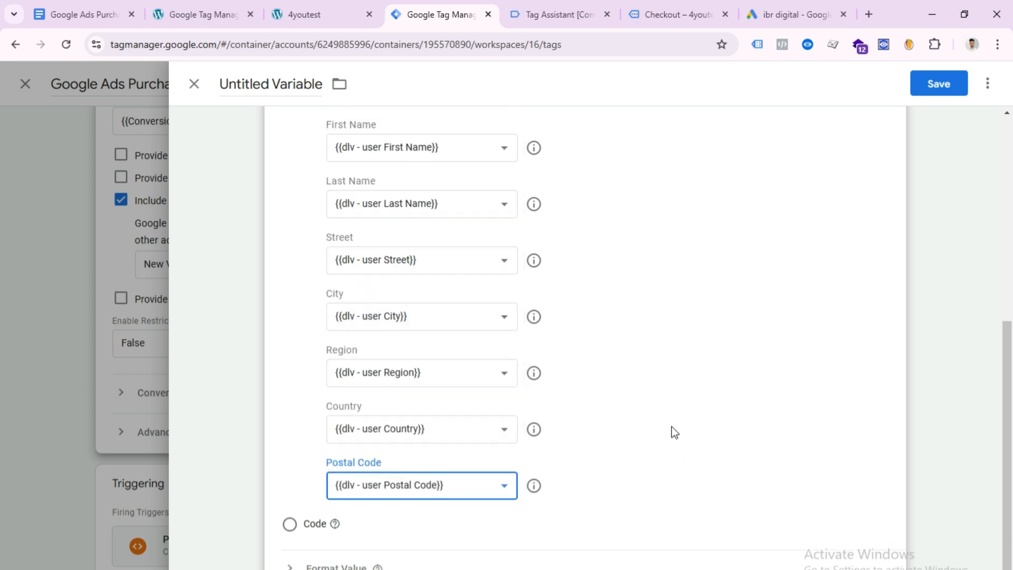
{"action": "left_click", "coordinate": [958, 86]}
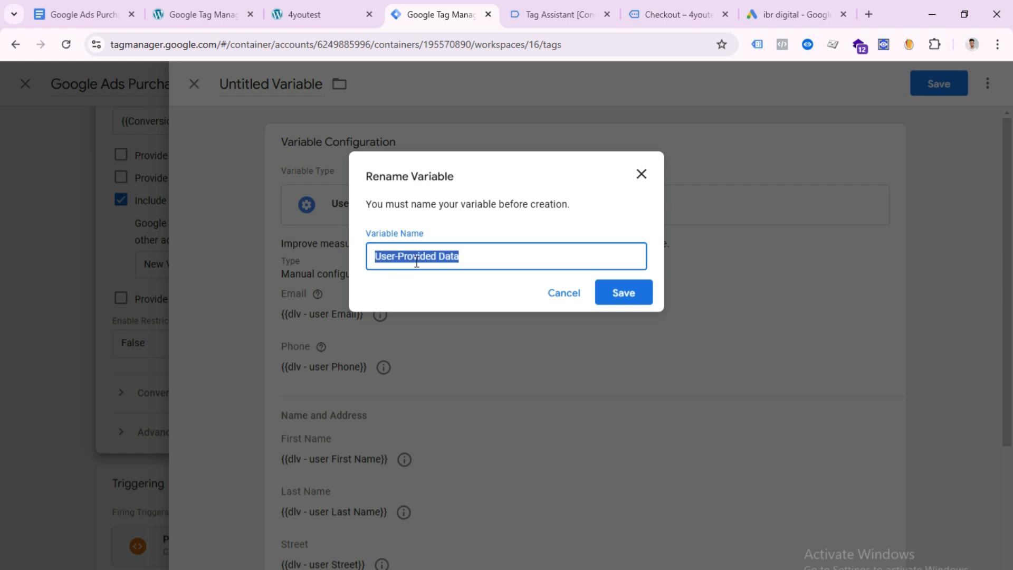
{"action": "left_click", "coordinate": [632, 294]}
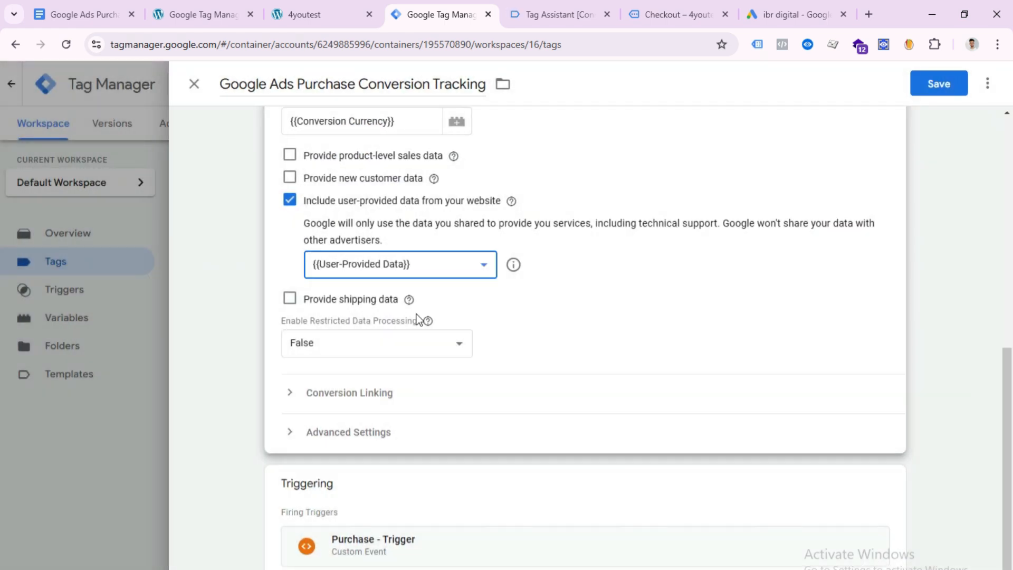
{"action": "scroll", "coordinate": [363, 343], "scroll_direction": "up", "scroll_amount": 5}
{"action": "left_click", "coordinate": [941, 86]}
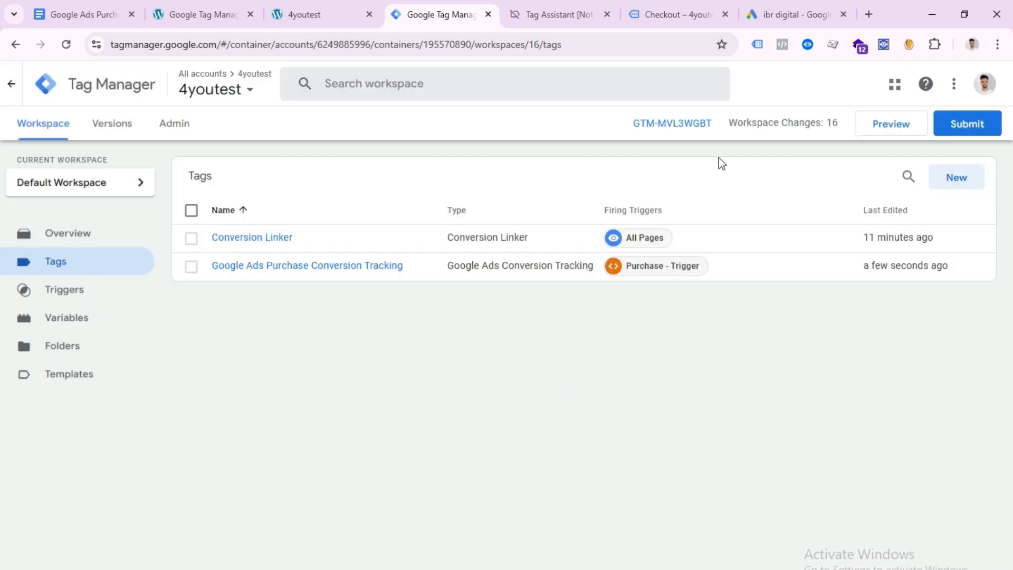
Switch to Google Ads and finish the setup of the Google Ads Purchase with GTM conversion action.
{"action": "left_click", "coordinate": [797, 14]}
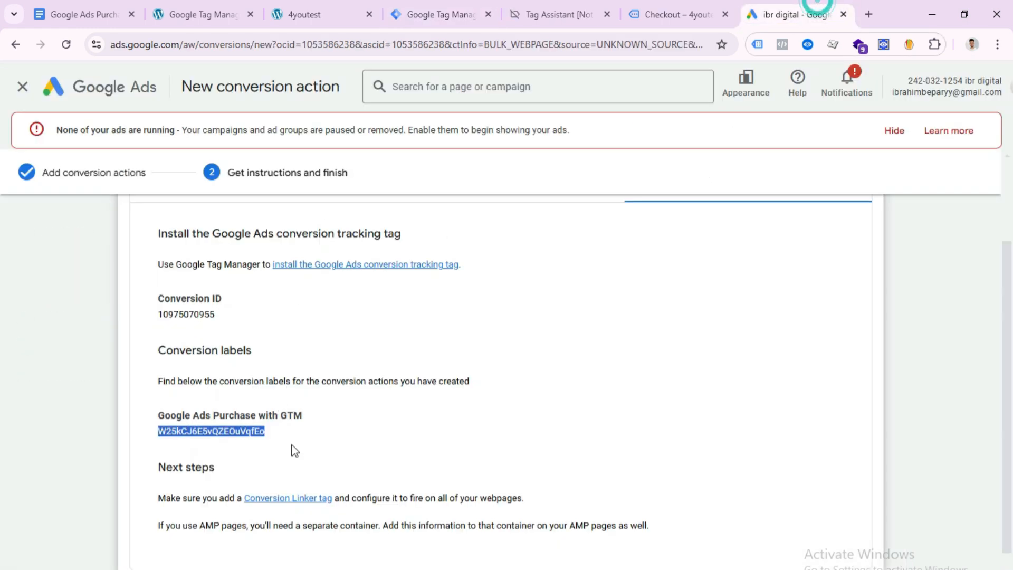
{"action": "scroll", "coordinate": [292, 445], "scroll_direction": "down", "scroll_amount": 1}
{"action": "left_click", "coordinate": [149, 555]}
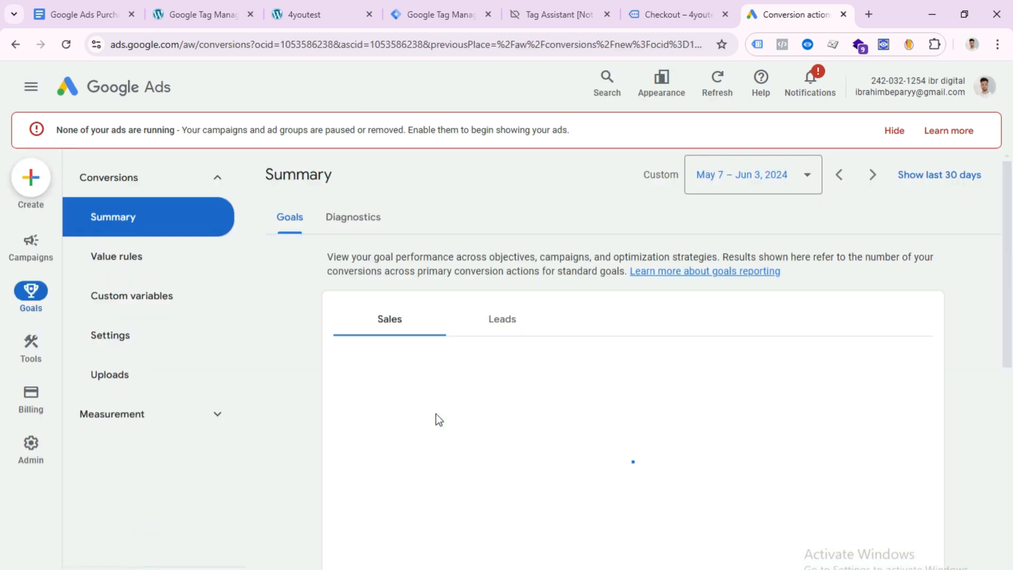
Open the settings of the Google Ads Purchase with GTM conversion action and review its enhanced conversions option.
{"action": "scroll", "coordinate": [657, 344], "scroll_direction": "down", "scroll_amount": 4}
{"action": "scroll", "coordinate": [657, 344], "scroll_direction": "down", "scroll_amount": 6}
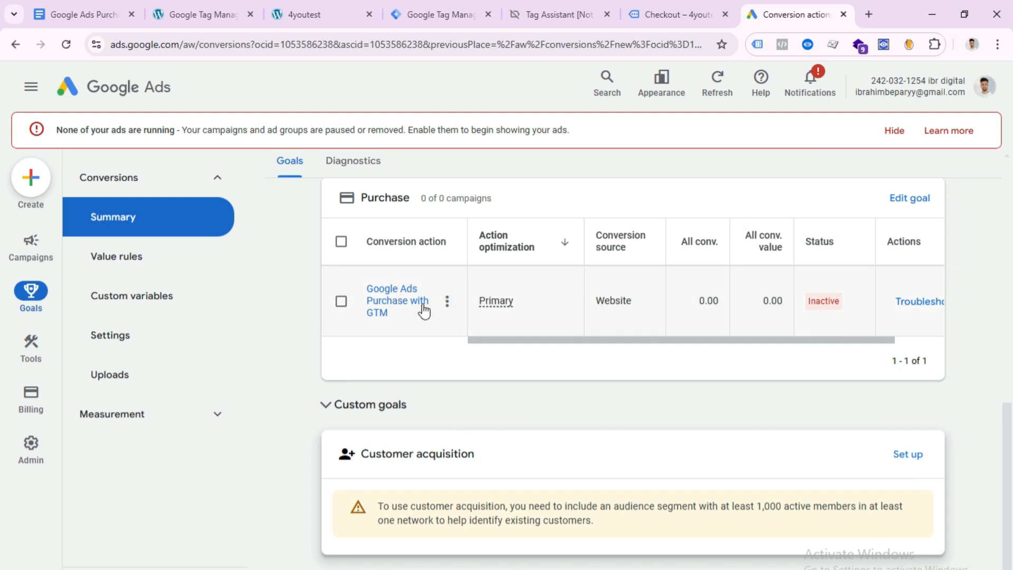
{"action": "left_click", "coordinate": [401, 303]}
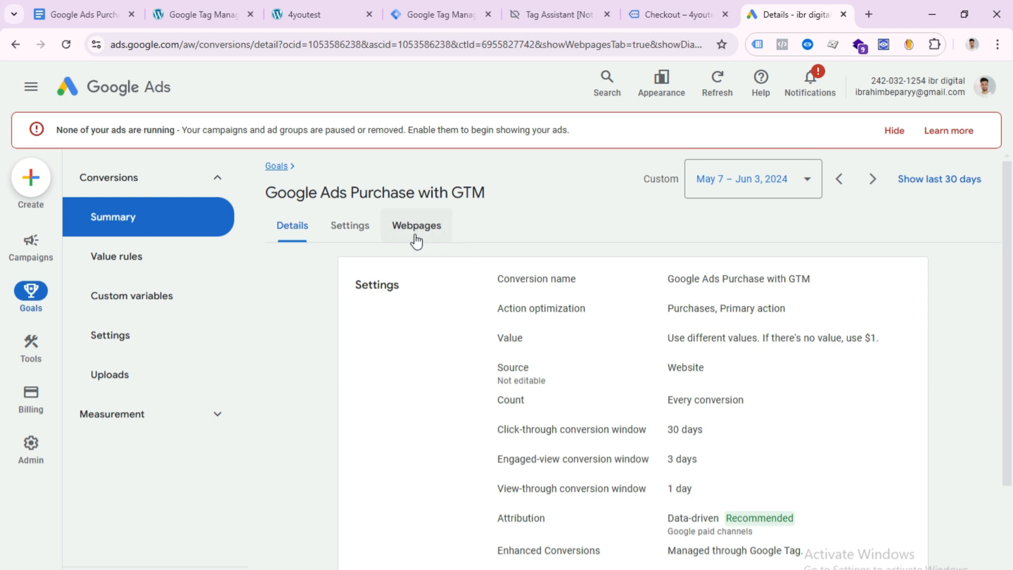
{"action": "left_click", "coordinate": [368, 229]}
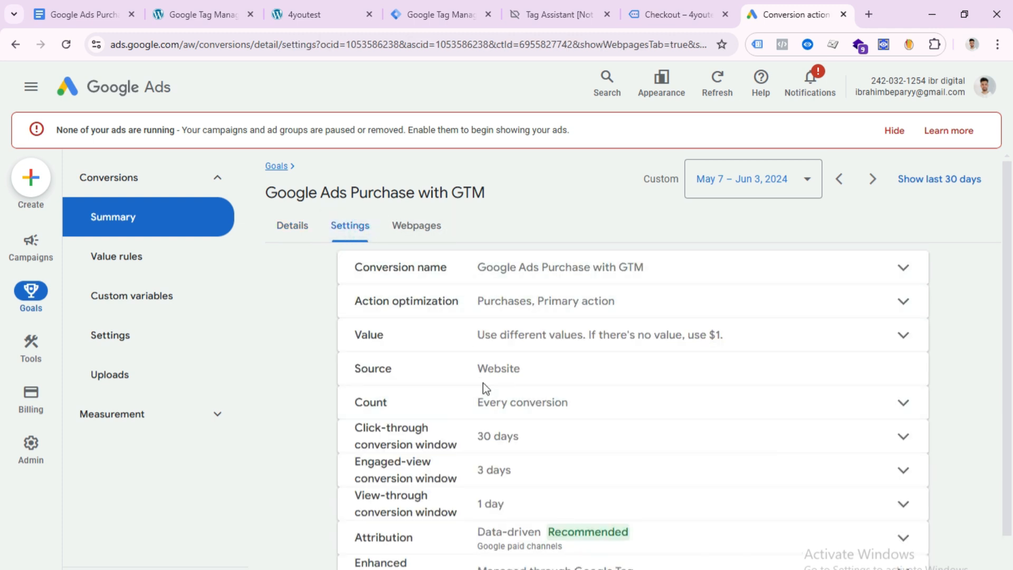
{"action": "scroll", "coordinate": [527, 401], "scroll_direction": "down", "scroll_amount": 2}
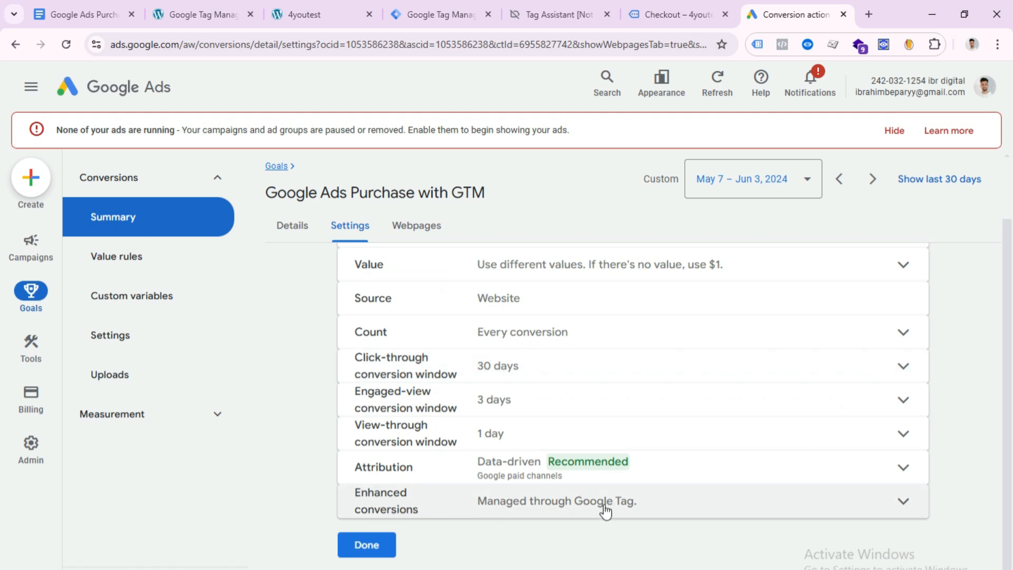
{"action": "left_click", "coordinate": [532, 508]}
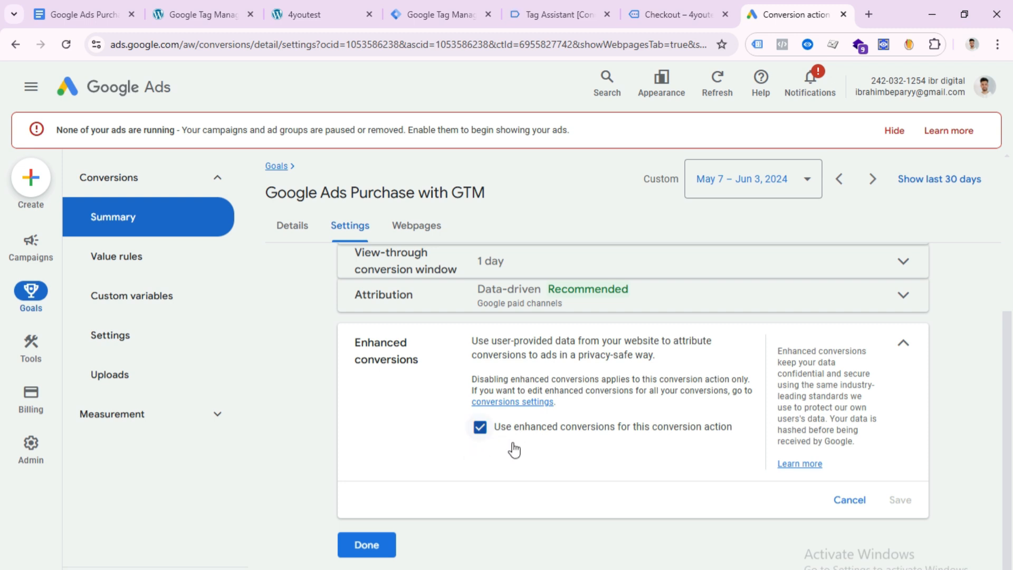
View the account-level conversion settings, and return to the conversions summary to check the purchase action's status.
{"action": "left_click", "coordinate": [524, 402]}
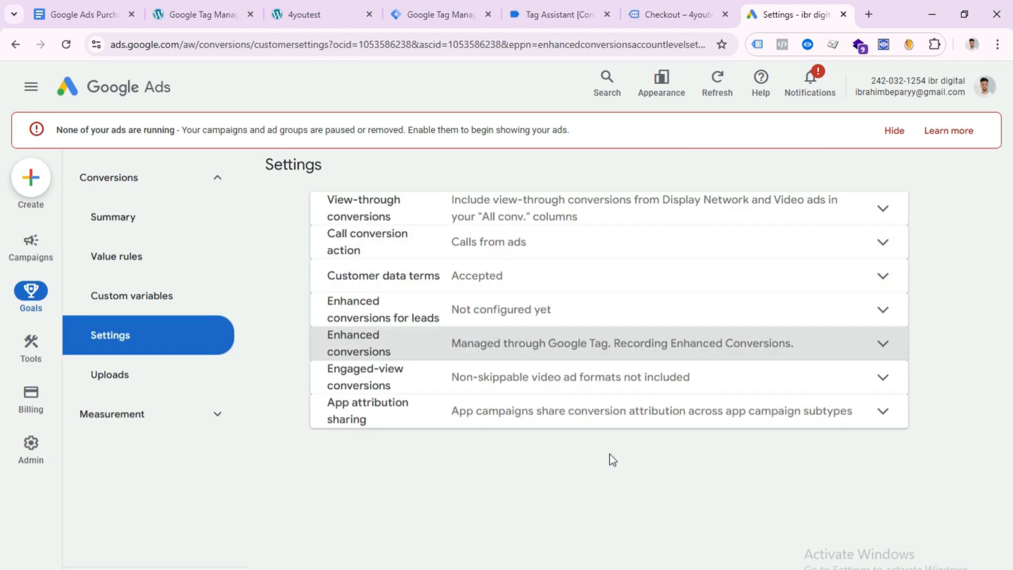
{"action": "left_click", "coordinate": [133, 227]}
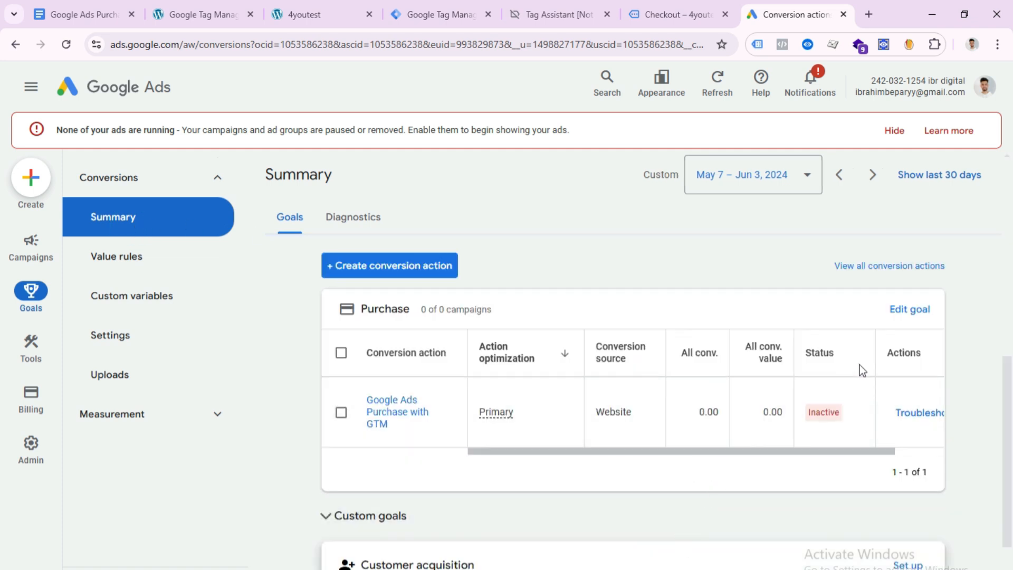
{"action": "left_click_drag", "start_coordinate": [704, 451], "coordinate": [765, 450]}
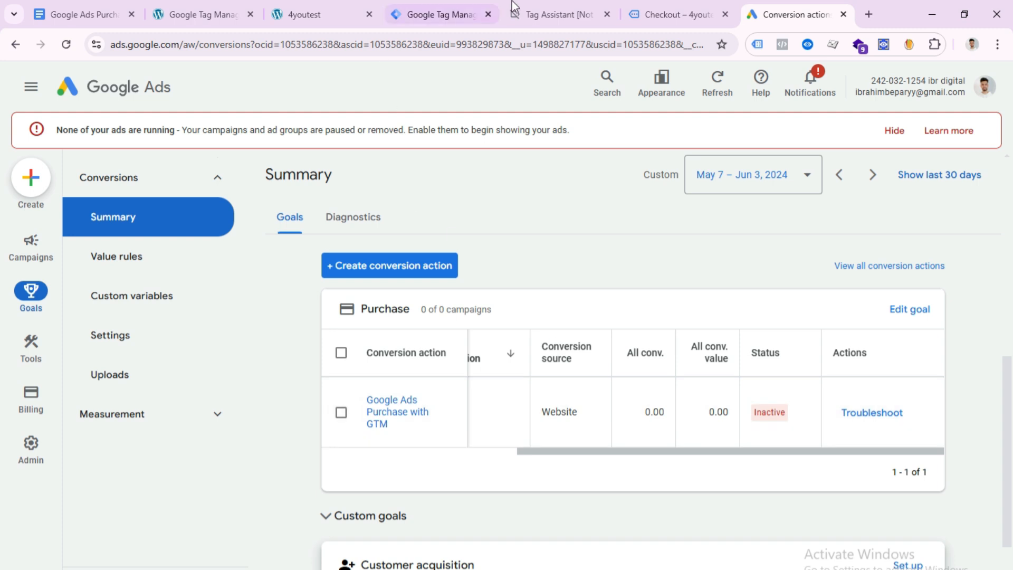
Switch to Google Tag Manager, publish the workspace changes without a version name or description, and return to the workspace overview.
{"action": "left_click", "coordinate": [457, 6]}
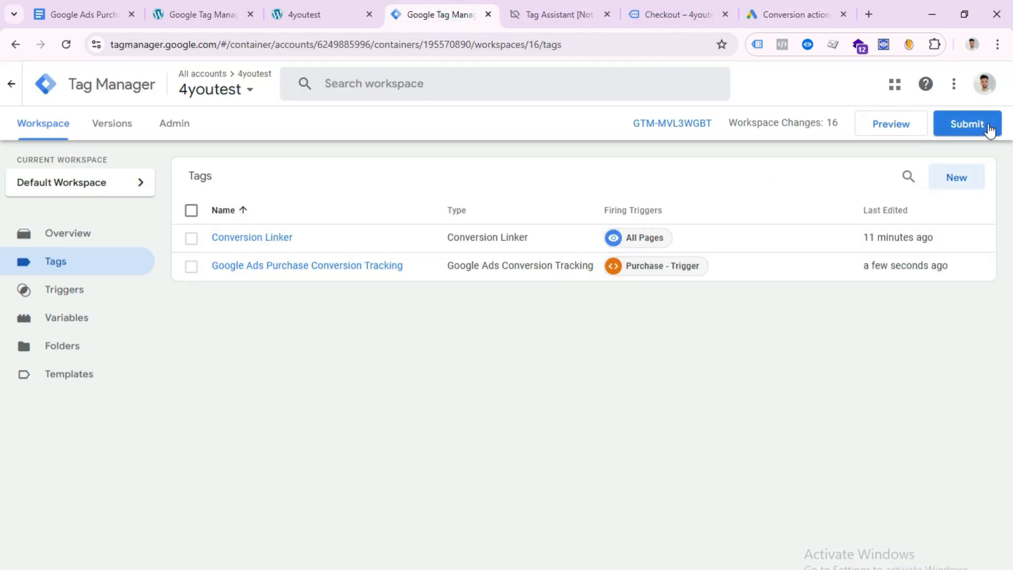
{"action": "left_click", "coordinate": [989, 129]}
{"action": "left_click", "coordinate": [965, 83]}
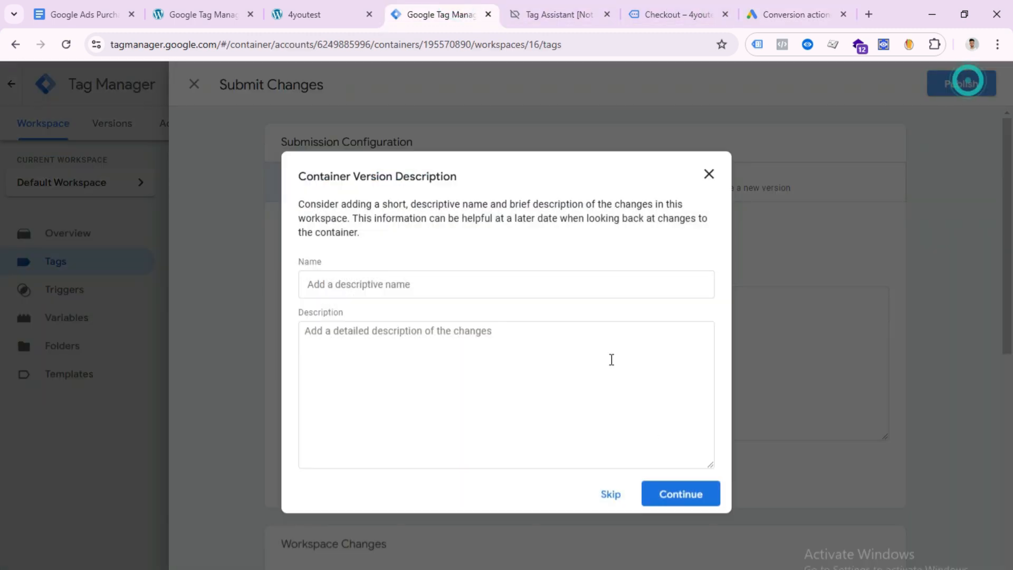
{"action": "left_click", "coordinate": [682, 500]}
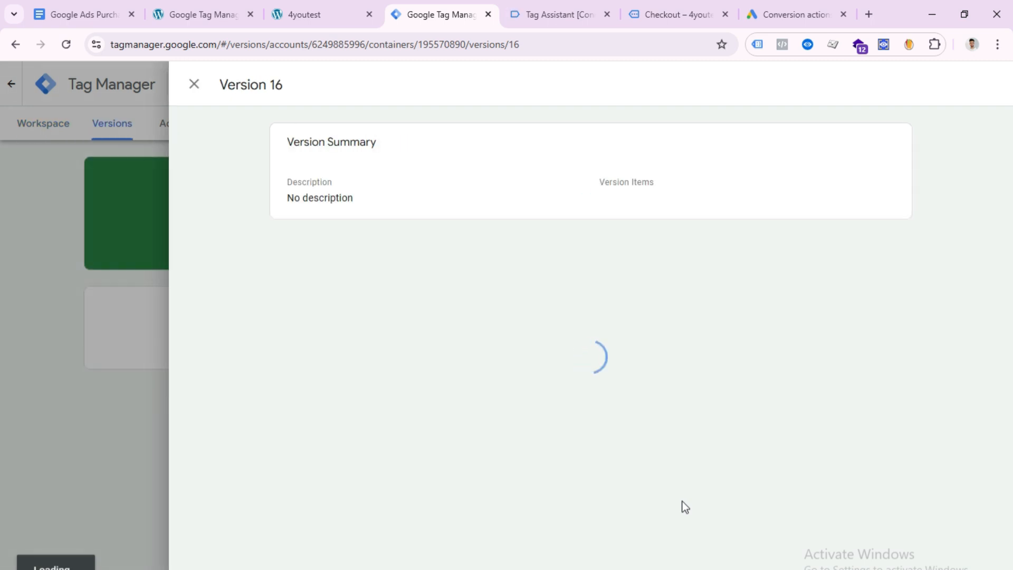
{"action": "left_click", "coordinate": [202, 79]}
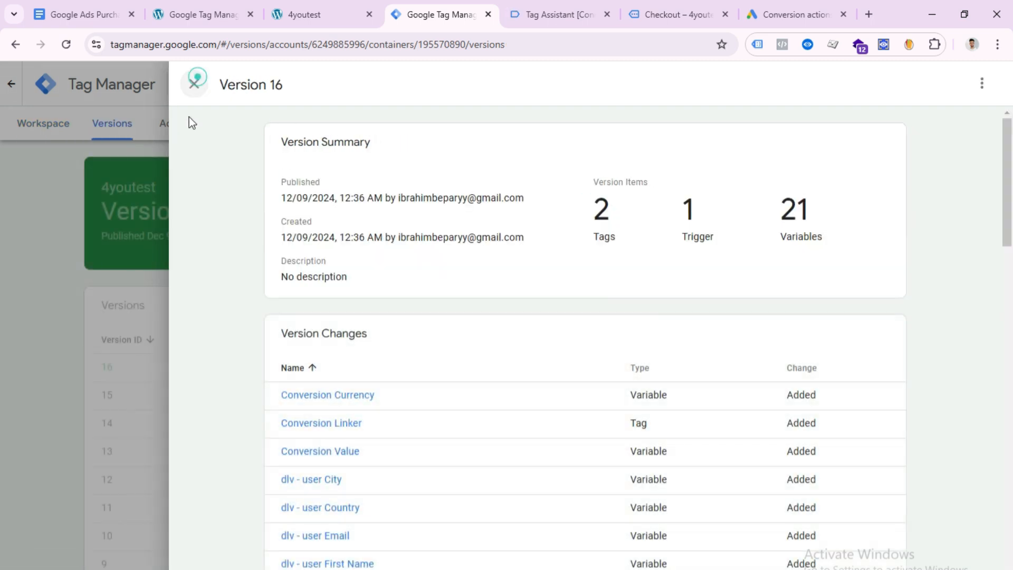
{"action": "left_click", "coordinate": [178, 133]}
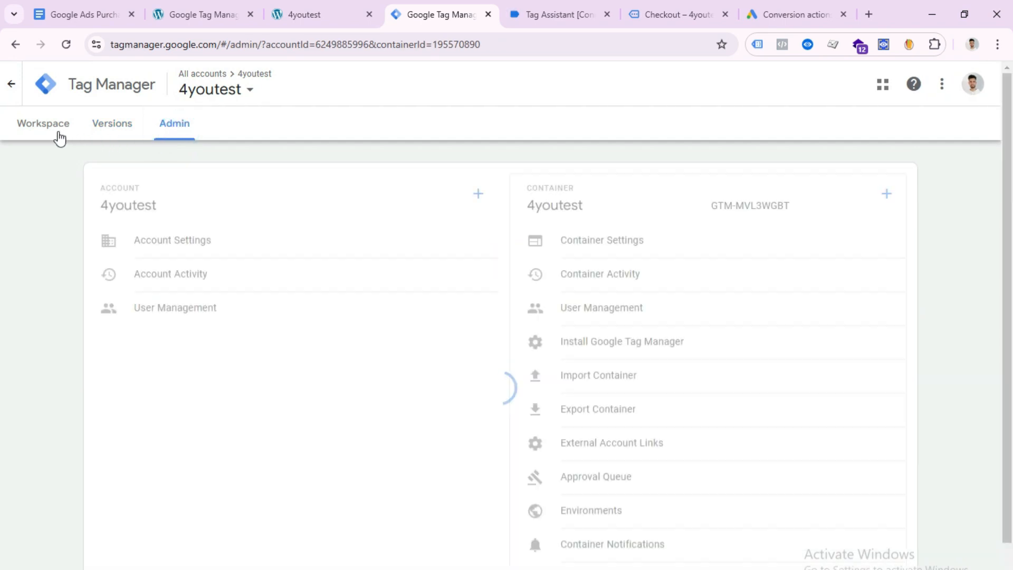
{"action": "left_click", "coordinate": [58, 136]}
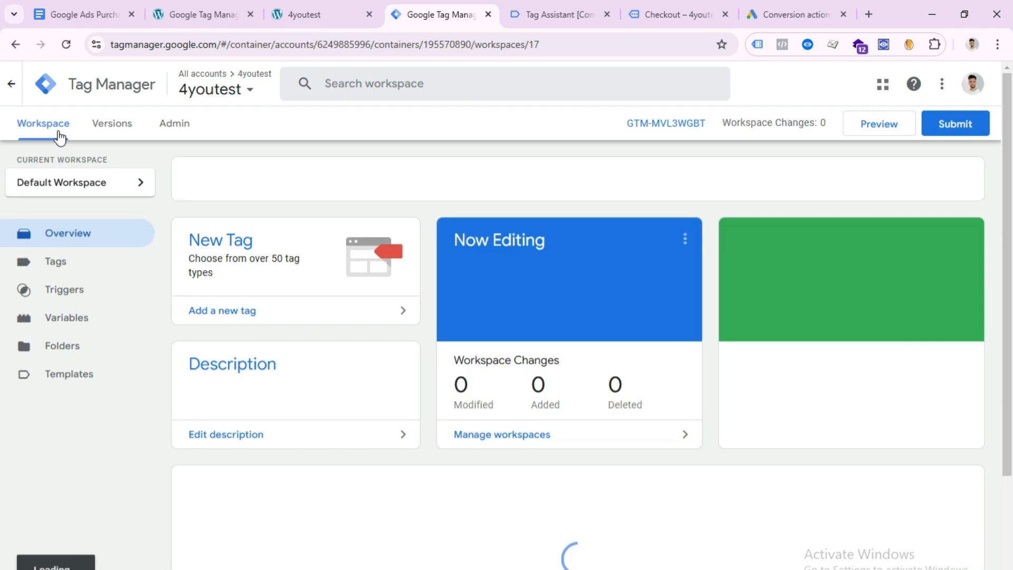
Close the old Tag Assistant and Checkout pages and start a new preview session of the container on the store.
{"action": "left_click", "coordinate": [607, 14]}
{"action": "left_click", "coordinate": [606, 14]}
{"action": "left_click", "coordinate": [879, 126]}
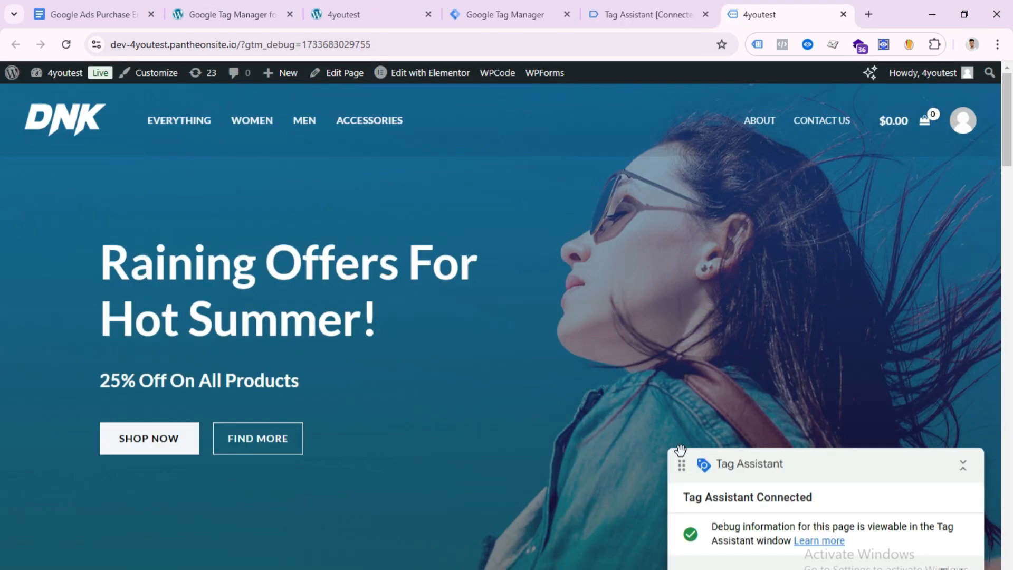
Place a test order on the store for one DNK Blue Shoes in Blue with cash on delivery.
{"action": "scroll", "coordinate": [583, 302], "scroll_direction": "down", "scroll_amount": 10}
{"action": "scroll", "coordinate": [582, 308], "scroll_direction": "down", "scroll_amount": 10}
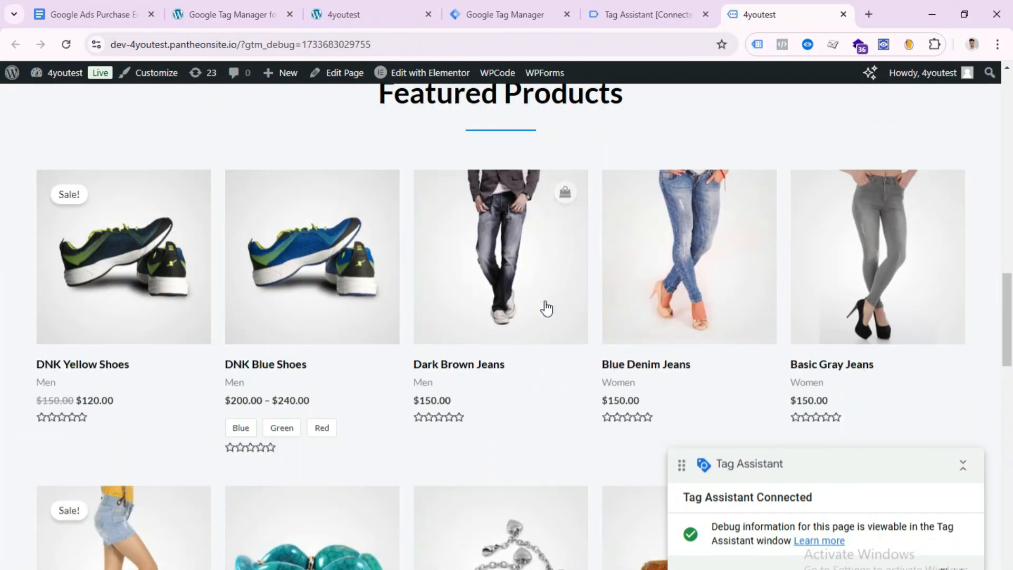
{"action": "left_click", "coordinate": [328, 265]}
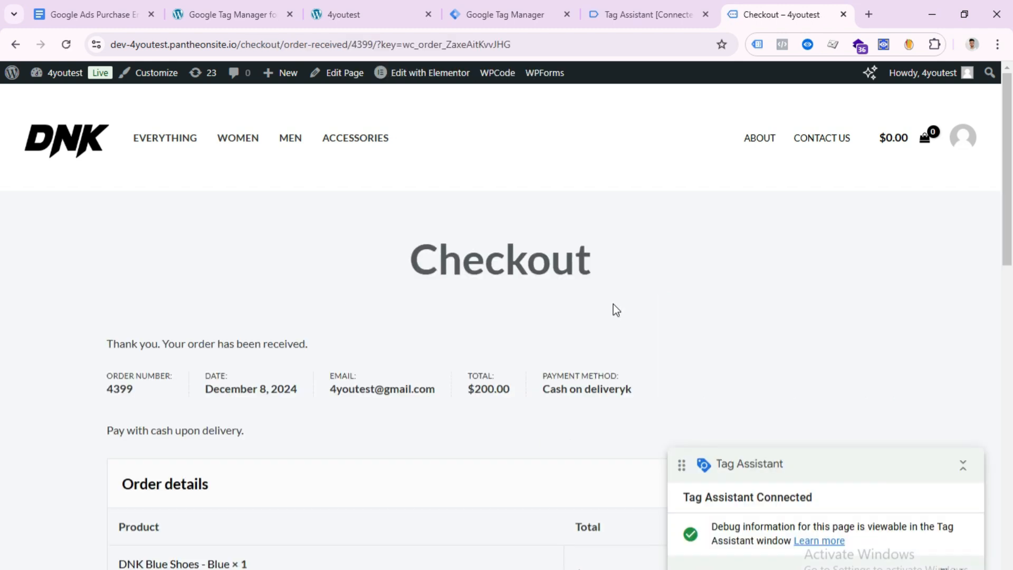
Check in Tag Assistant which tags fired during the test purchase, and return to Google Tag Manager.
{"action": "left_click", "coordinate": [628, 14]}
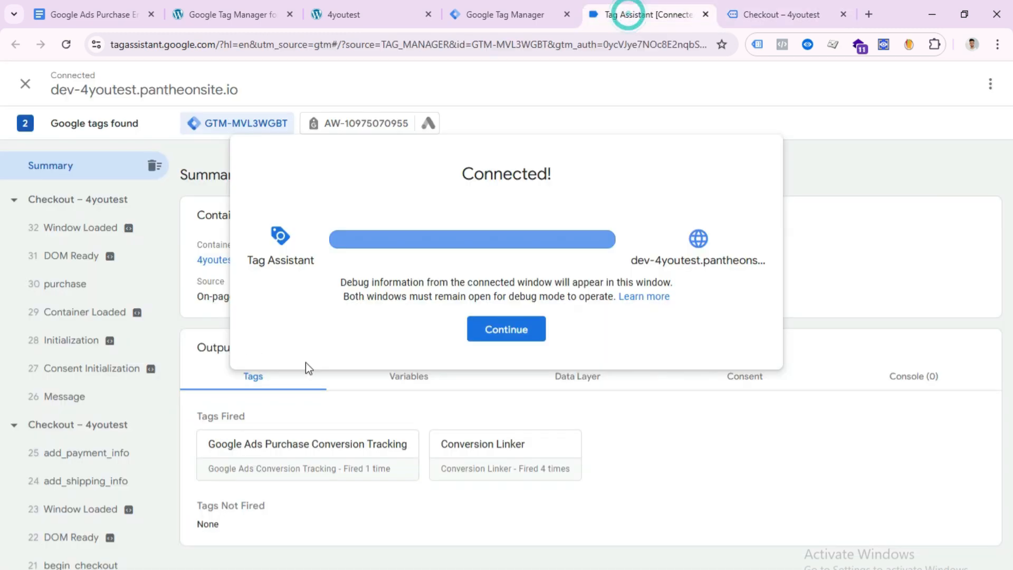
{"action": "left_click", "coordinate": [502, 331]}
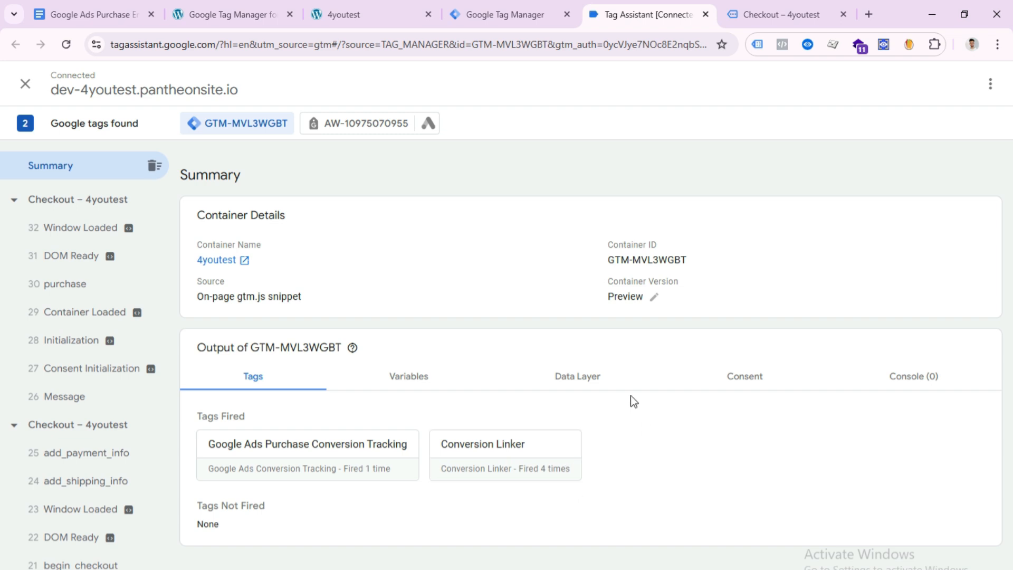
{"action": "key", "text": "ctrl+shift+Tab"}
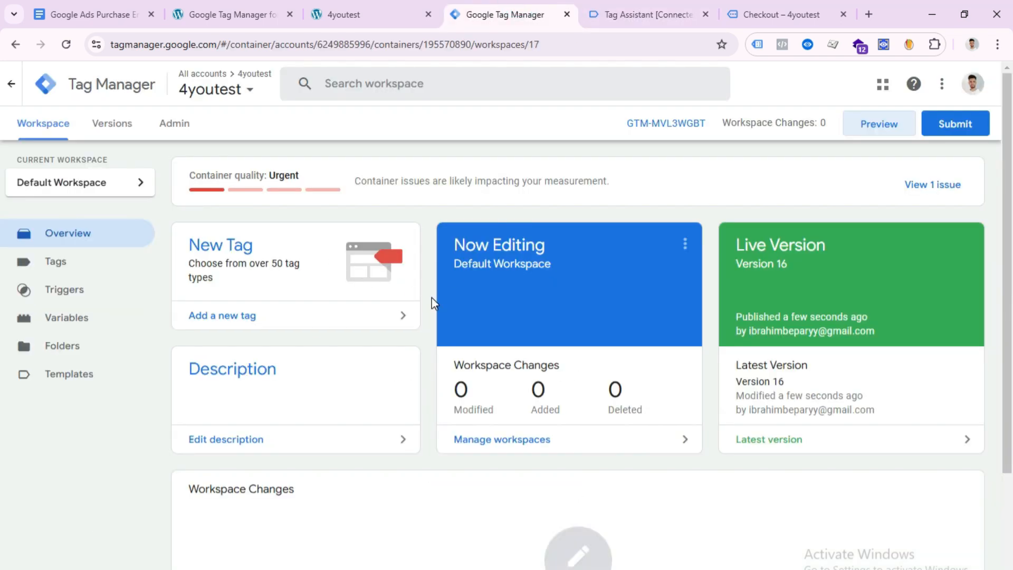